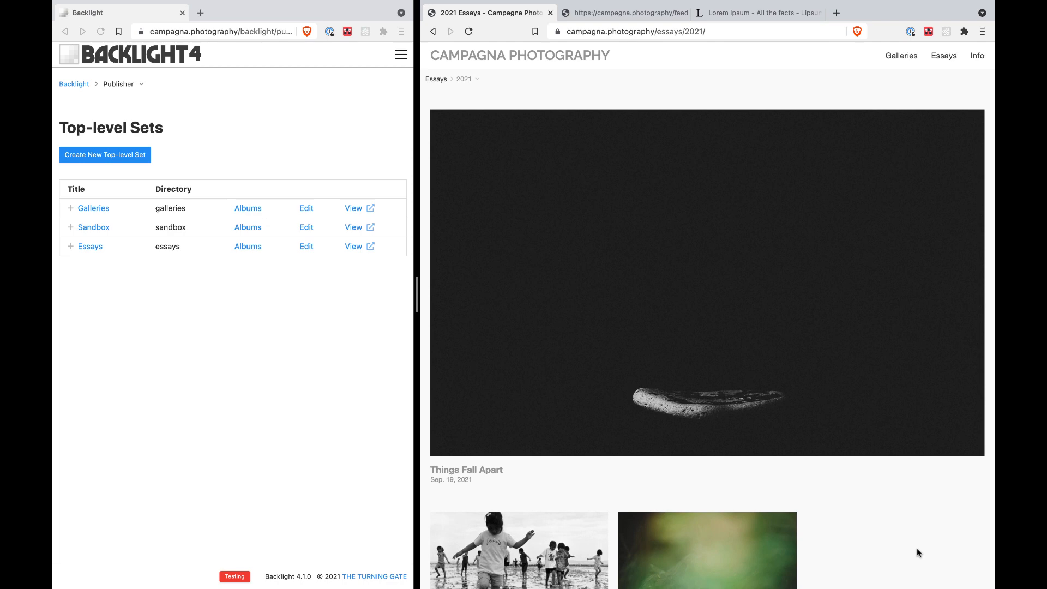
Open the essay "In time, all things blur" from the 2021 essays and look through its text and thumbnails.
scroll(874, 503, down, 3)
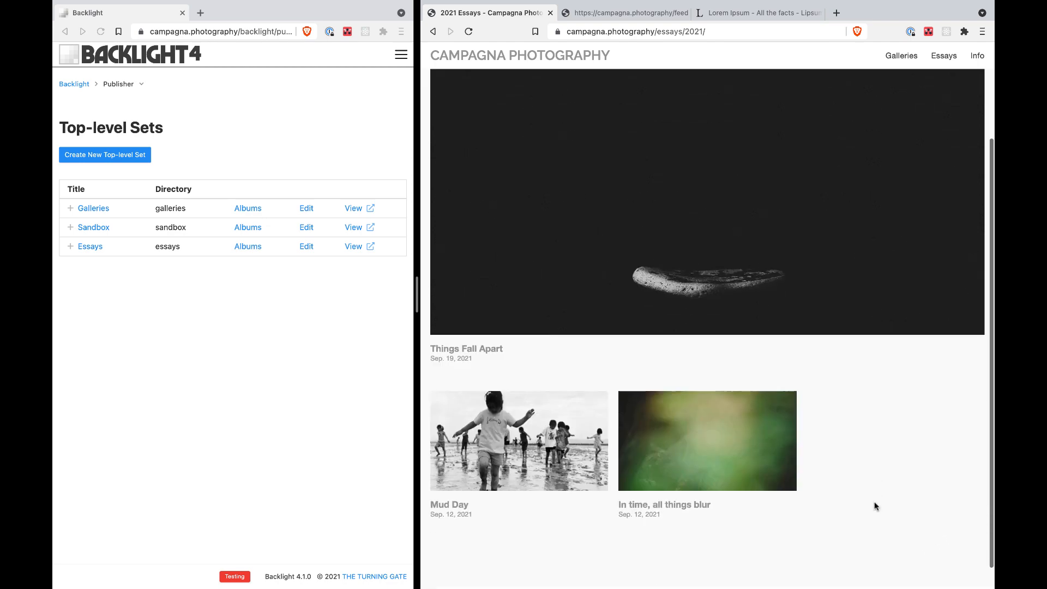
click(721, 443)
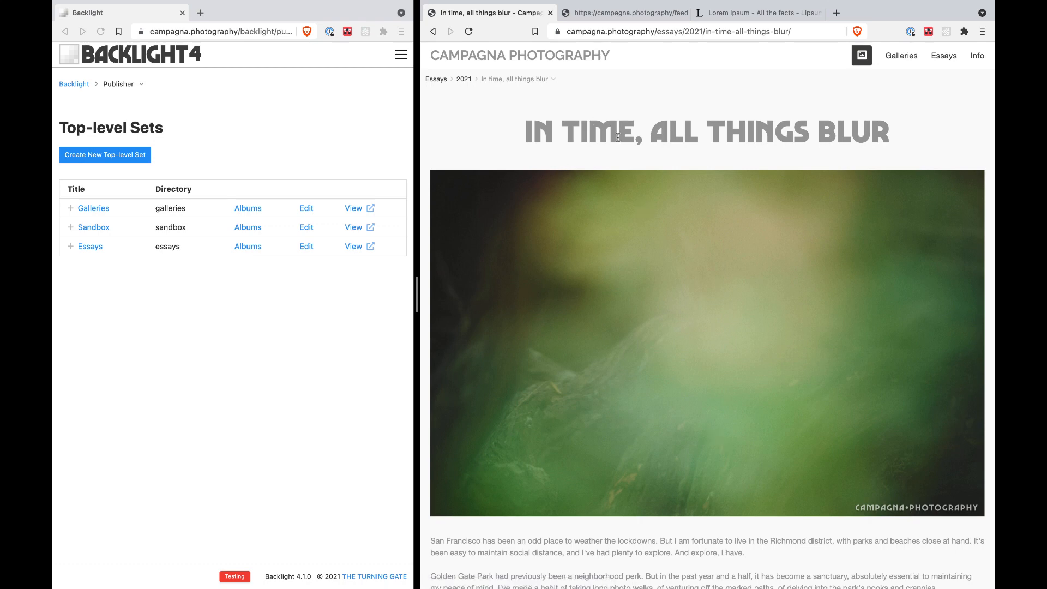
scroll(618, 136, down, 2)
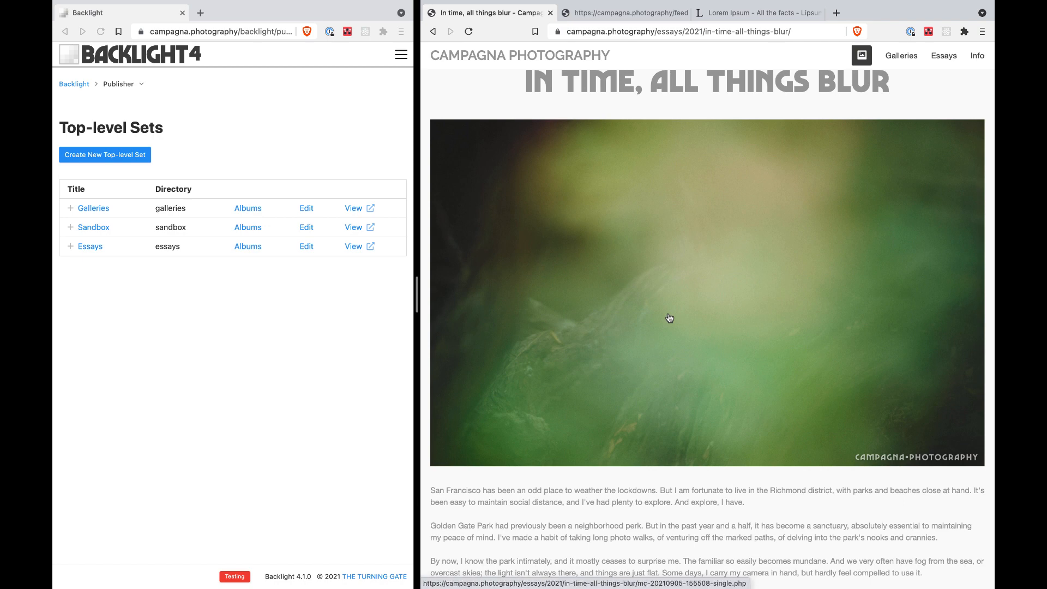
scroll(669, 318, down, 3)
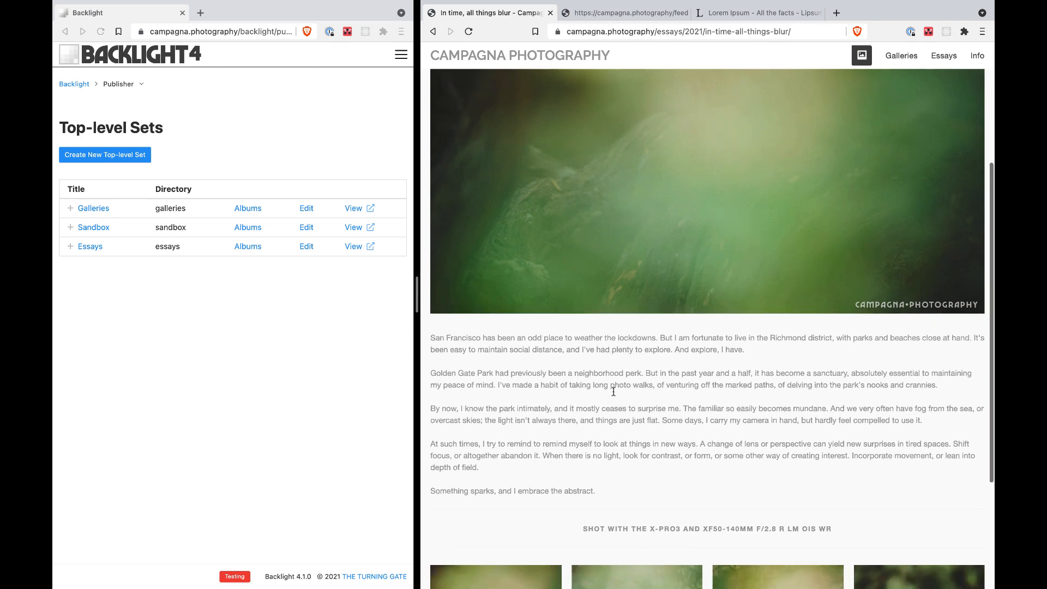
scroll(613, 391, down, 3)
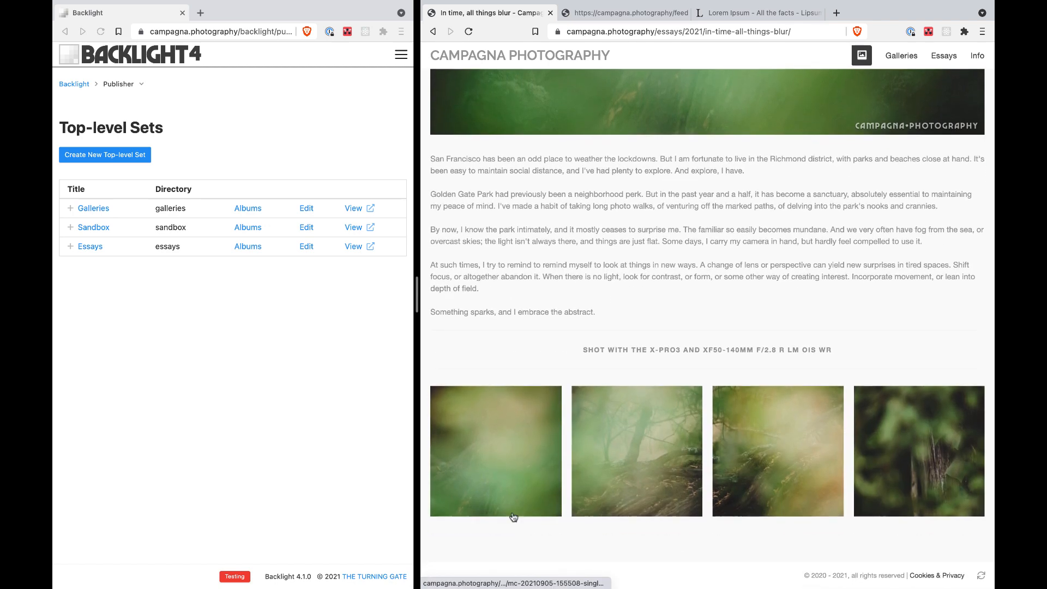
View the essay's first thumbnail enlarged, close it, and review the essay page from its thumbnails back to the title.
click(512, 472)
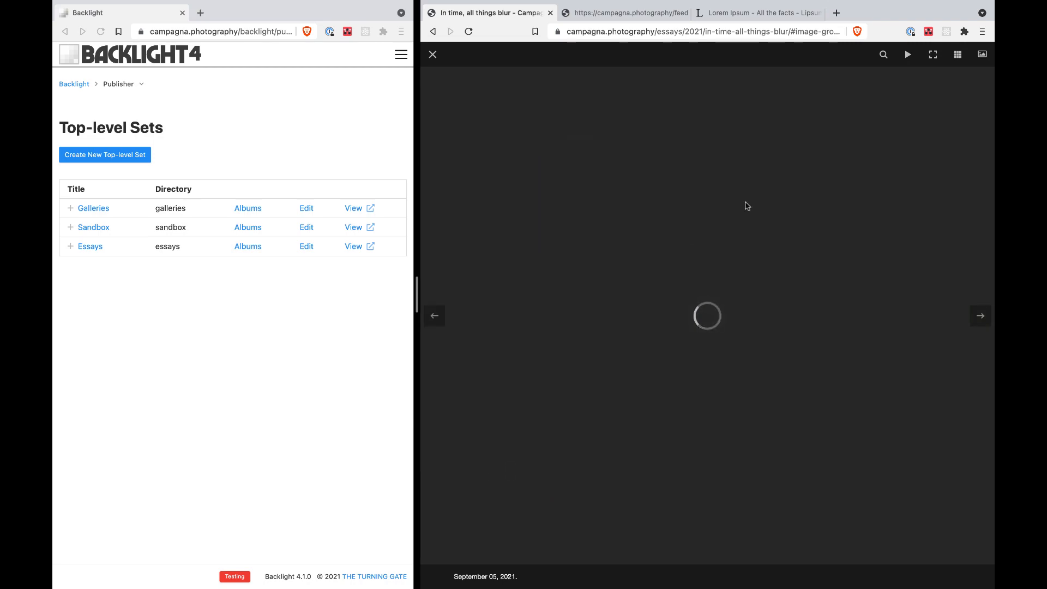
click(669, 123)
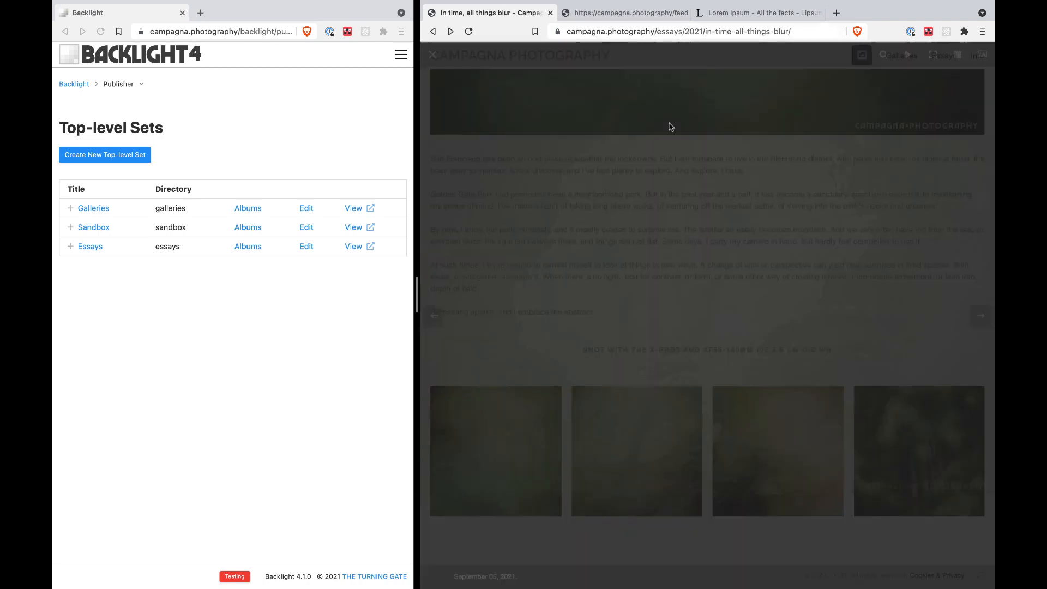
scroll(642, 285, up, 7)
scroll(642, 286, down, 8)
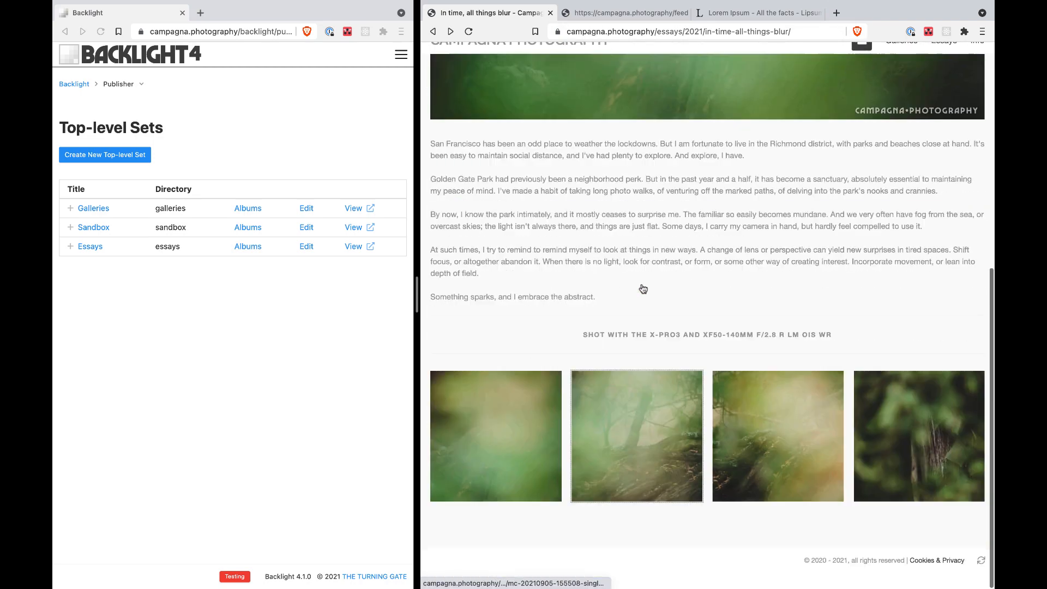
scroll(642, 286, up, 1)
scroll(641, 288, up, 7)
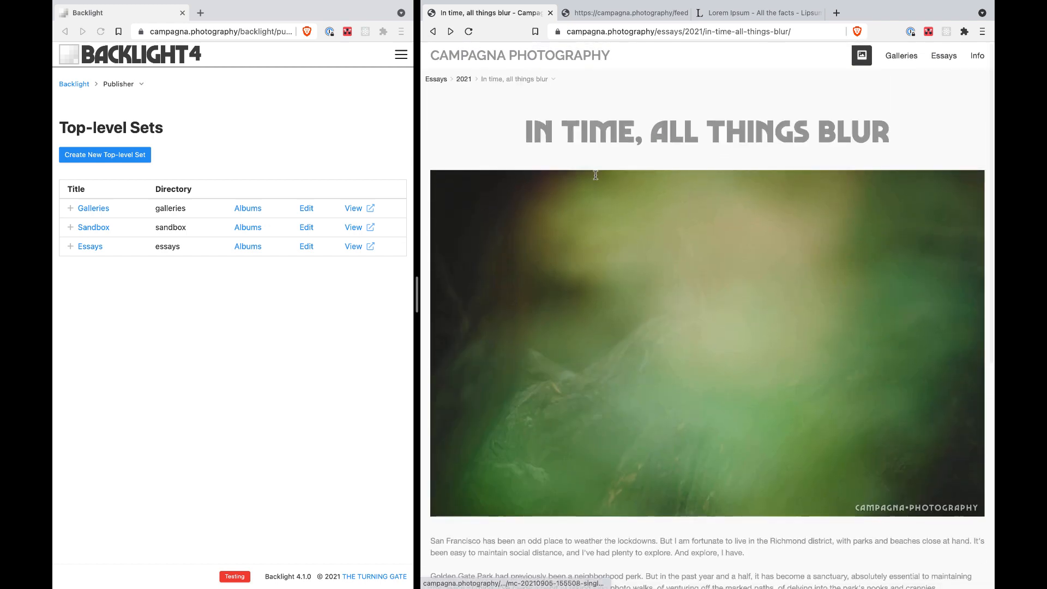
Return to the 2021 essays and open the "Mud Day" essay.
click(463, 79)
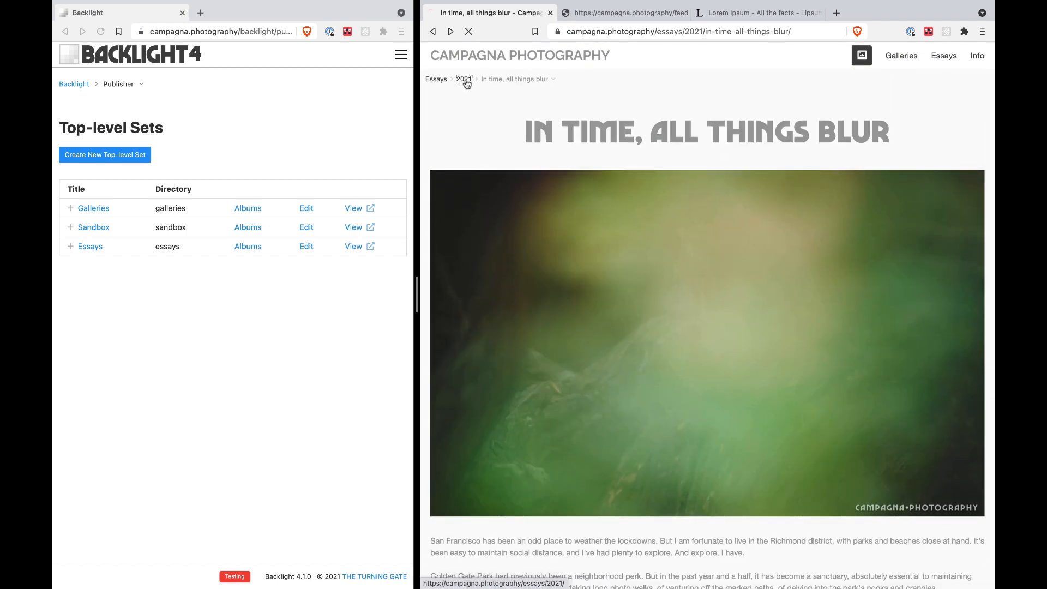
scroll(760, 386, down, 4)
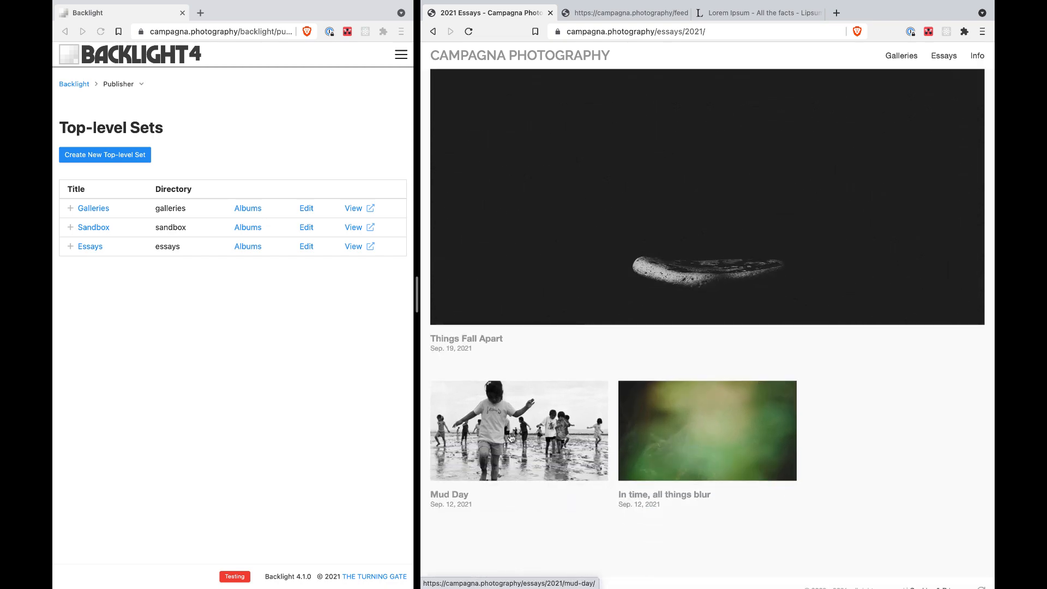
click(510, 438)
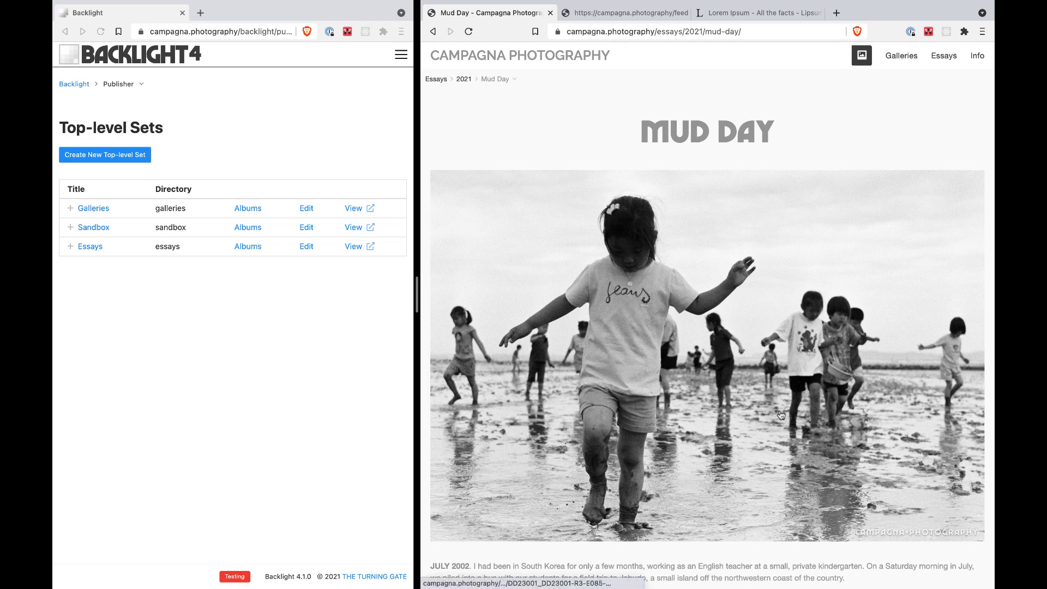
Examine how the "Mud Day" essay alternates text, large photos and thumbnail grids, from its title through its closing paragraph.
scroll(781, 414, down, 3)
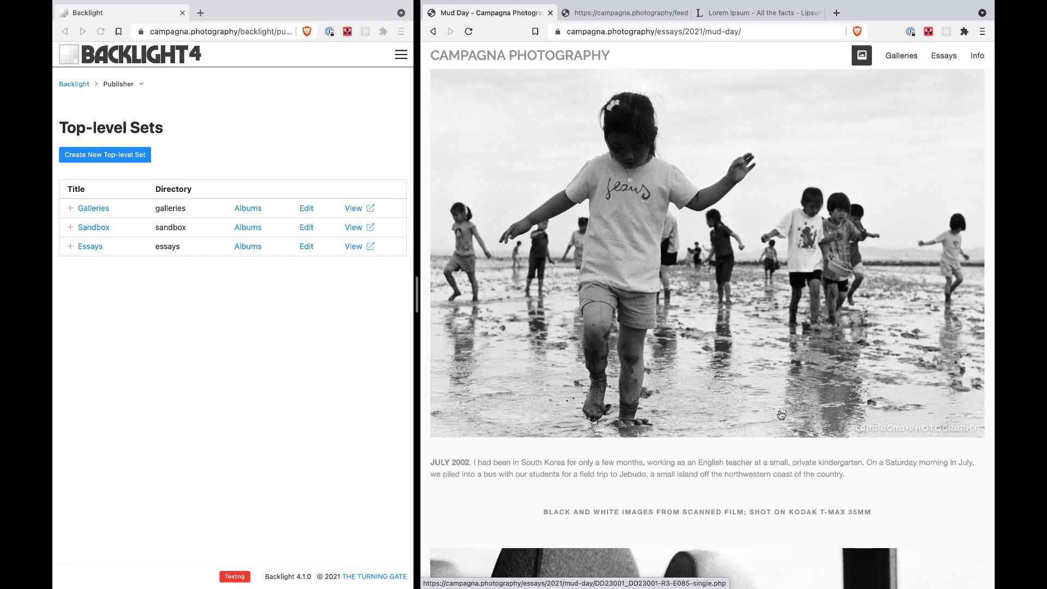
scroll(781, 414, down, 10)
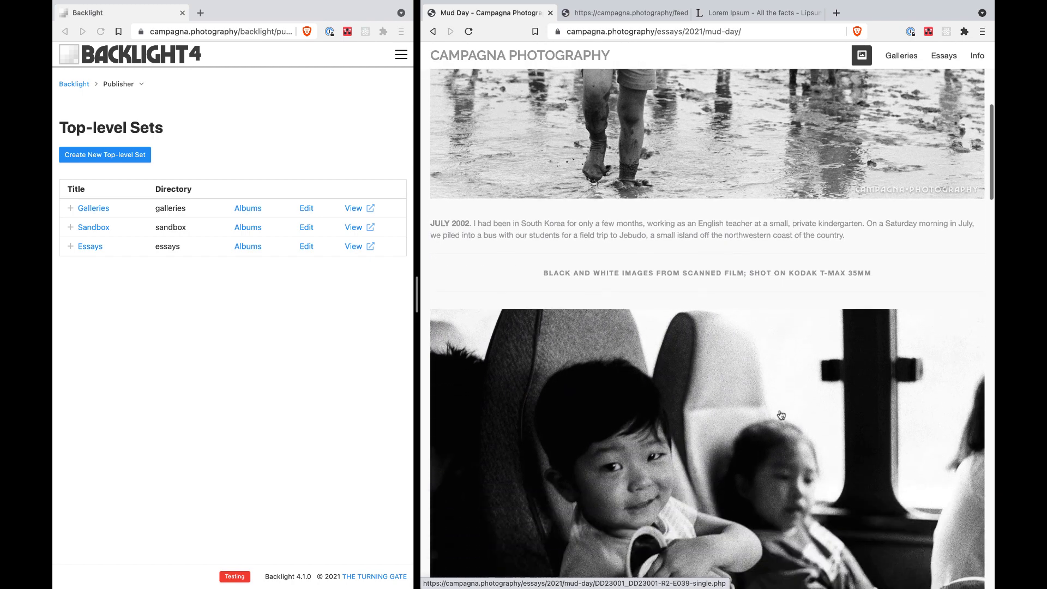
scroll(781, 415, down, 12)
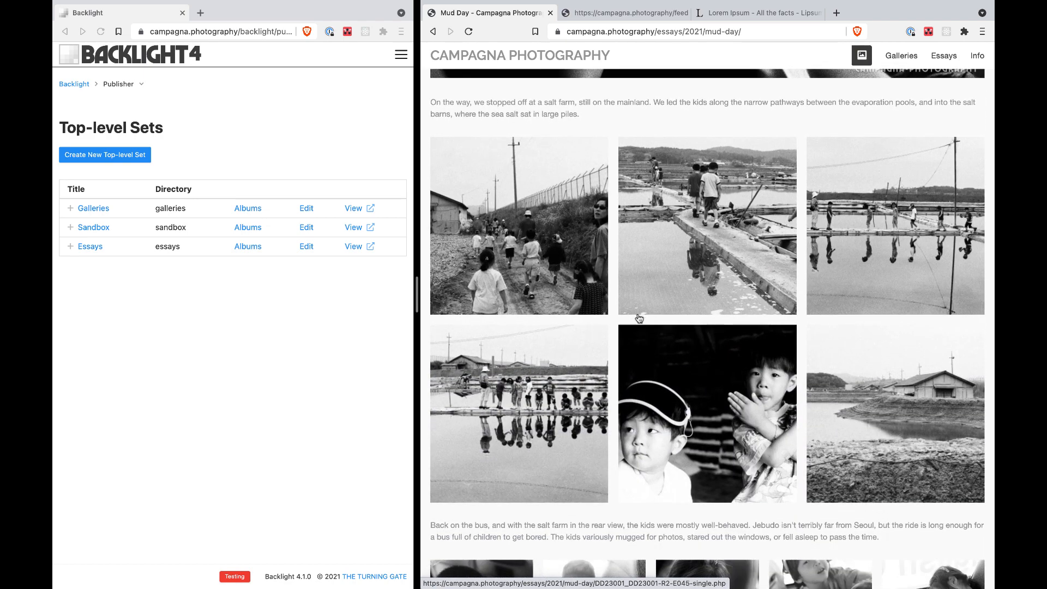
scroll(639, 318, down, 2)
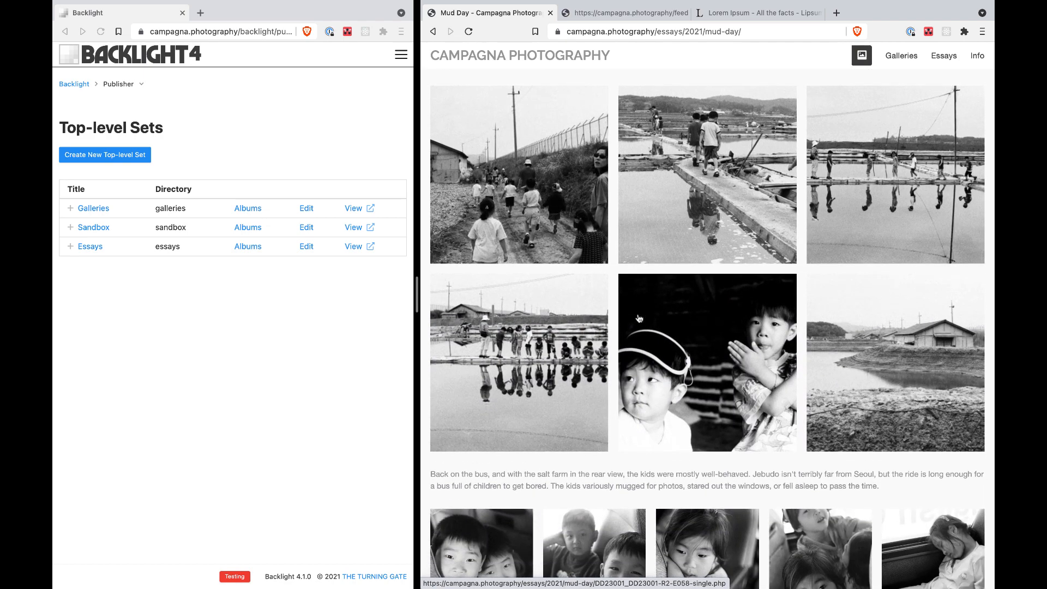
scroll(639, 319, down, 4)
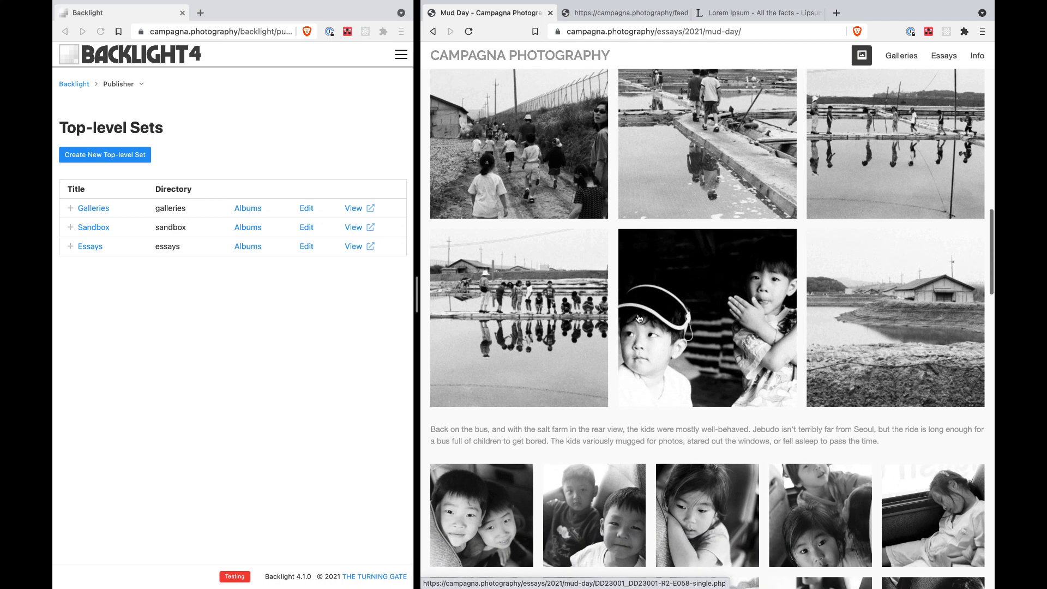
scroll(639, 318, down, 4)
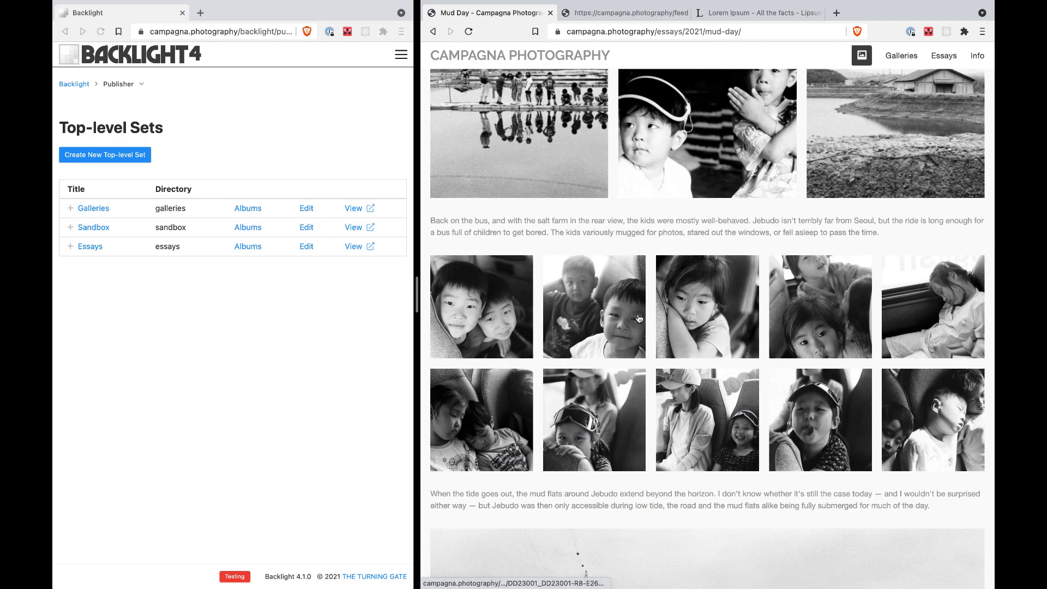
scroll(639, 318, down, 8)
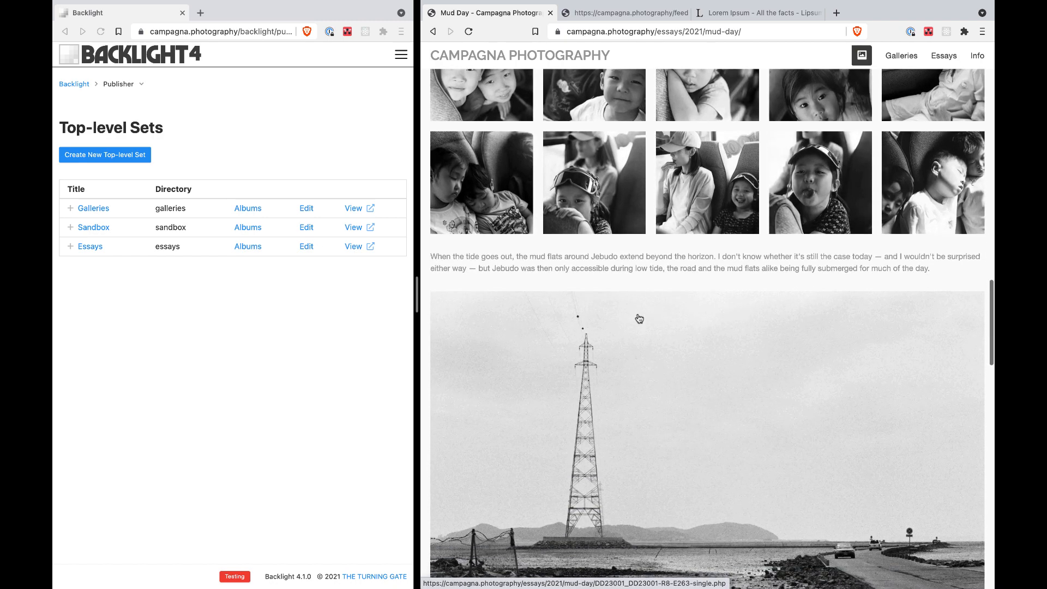
scroll(639, 318, down, 9)
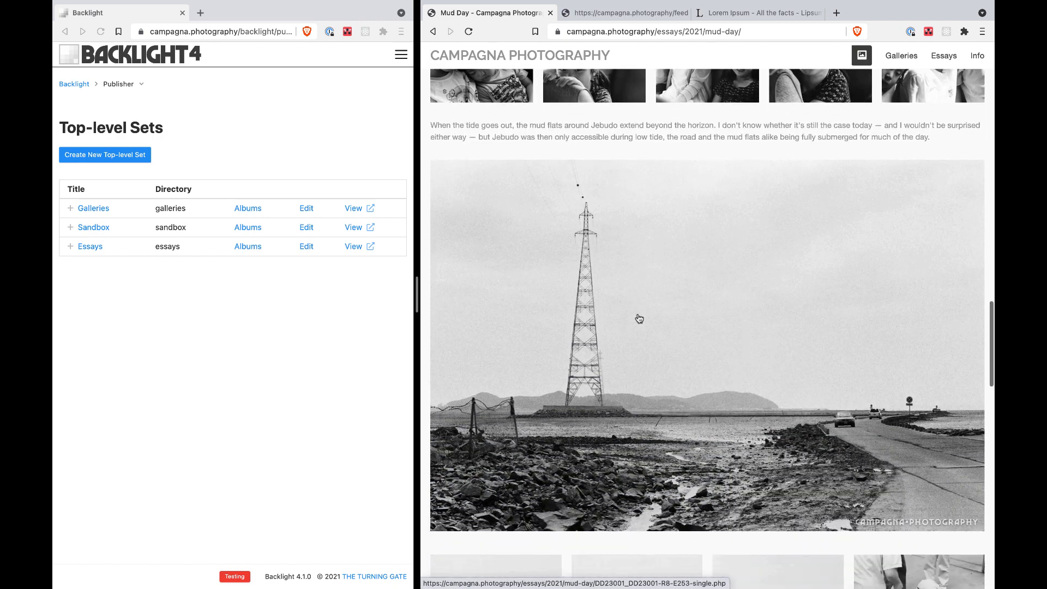
scroll(637, 317, down, 6)
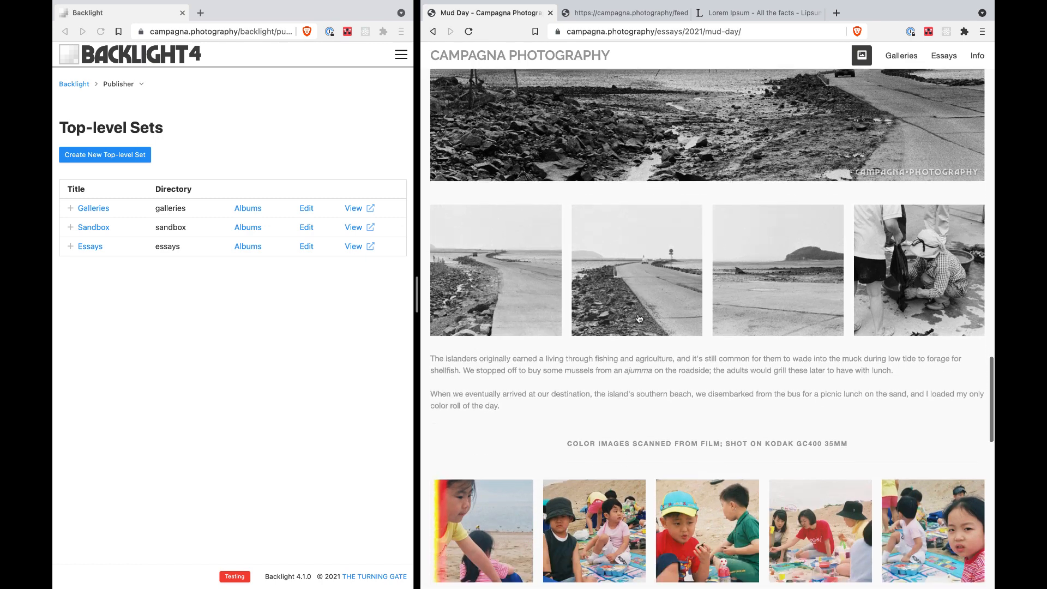
scroll(638, 317, down, 3)
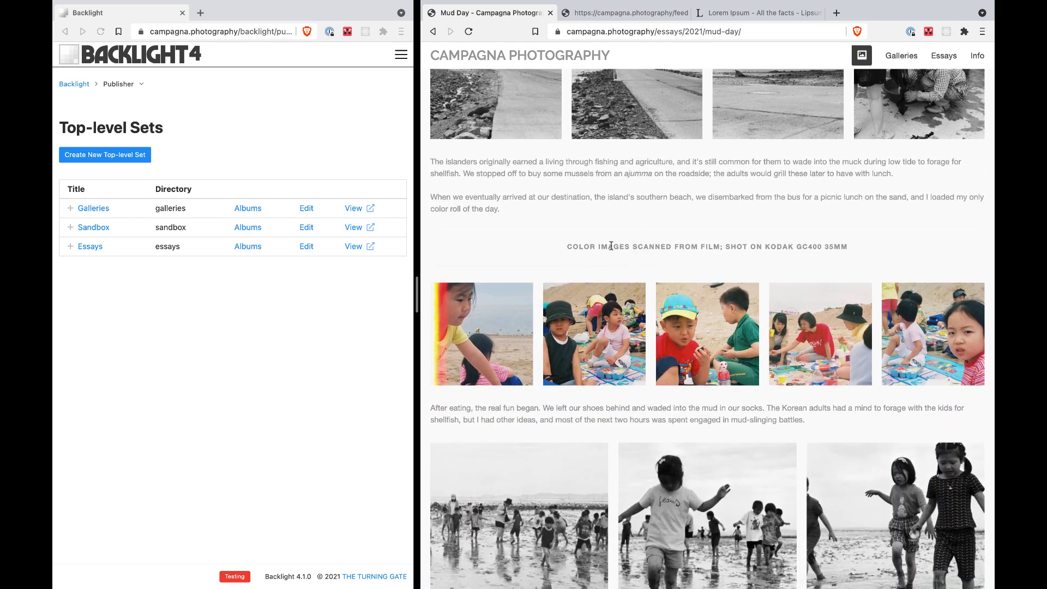
scroll(611, 247, down, 4)
scroll(611, 246, down, 10)
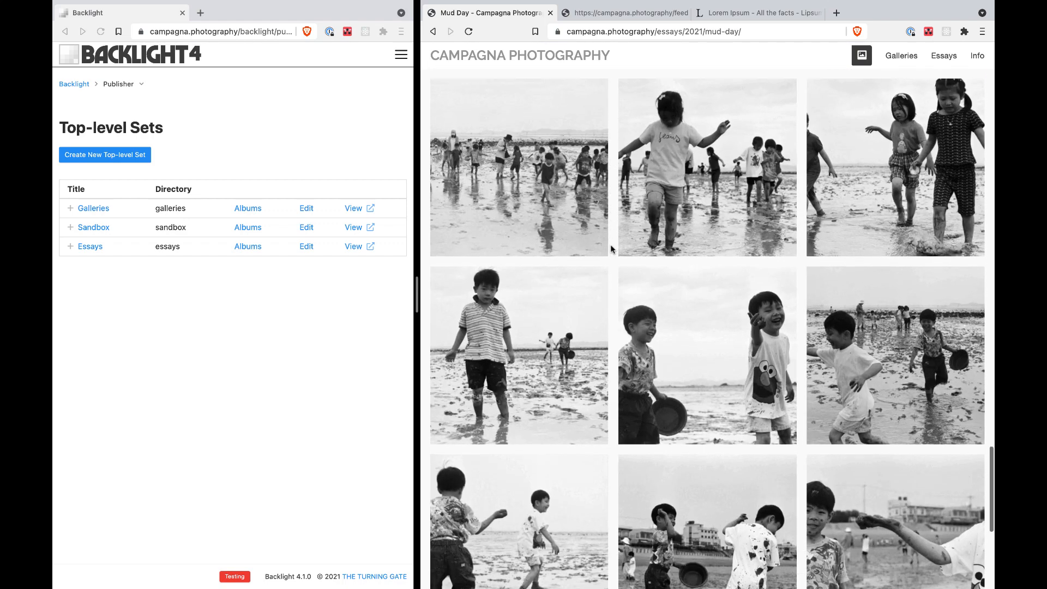
scroll(611, 248, down, 6)
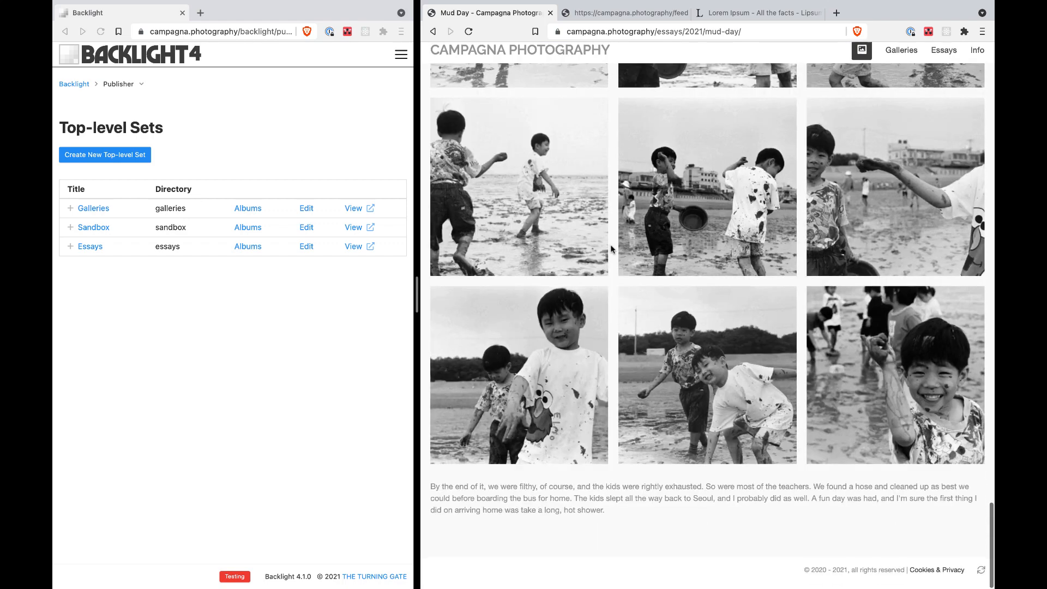
triple_click(557, 509)
click(639, 534)
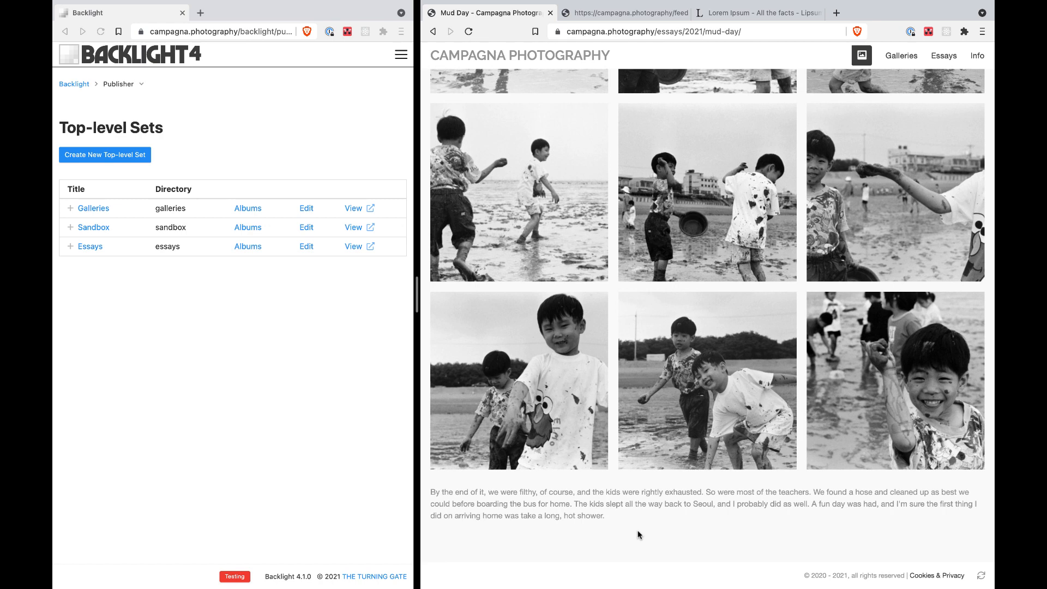
scroll(752, 371, up, 10)
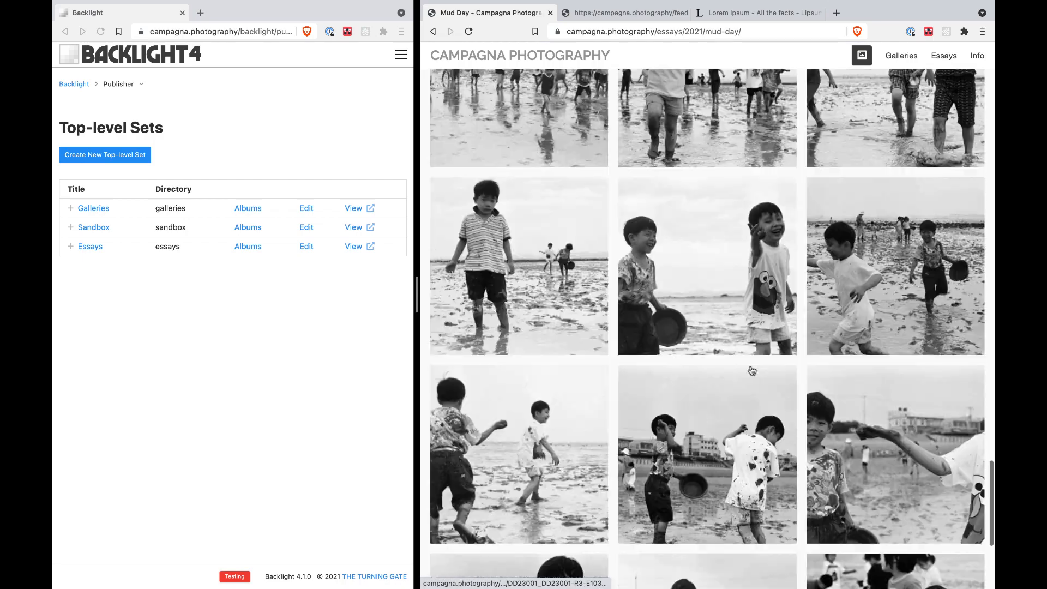
scroll(752, 371, up, 15)
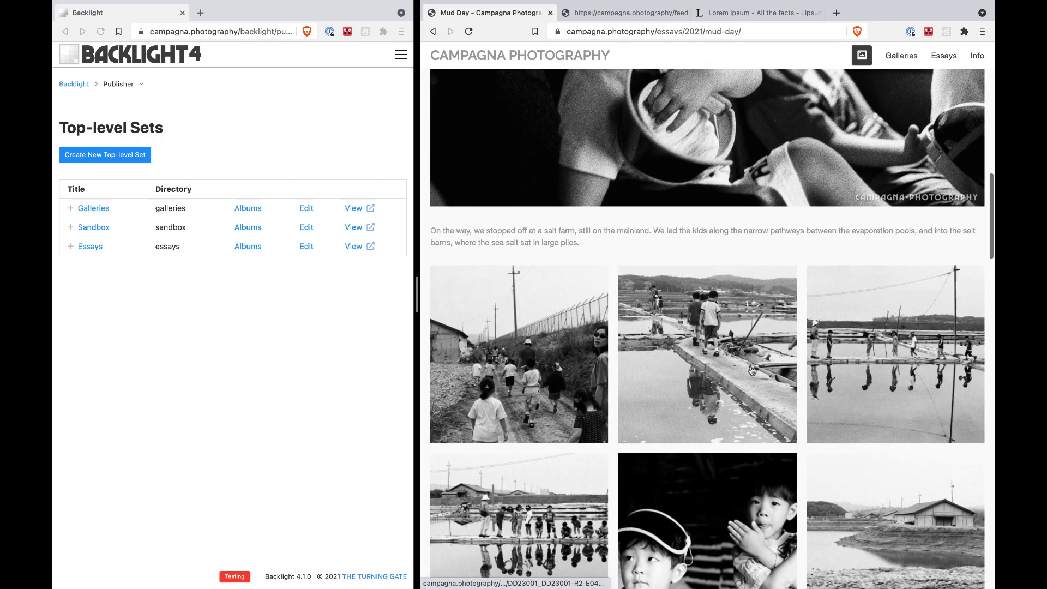
scroll(751, 371, up, 1)
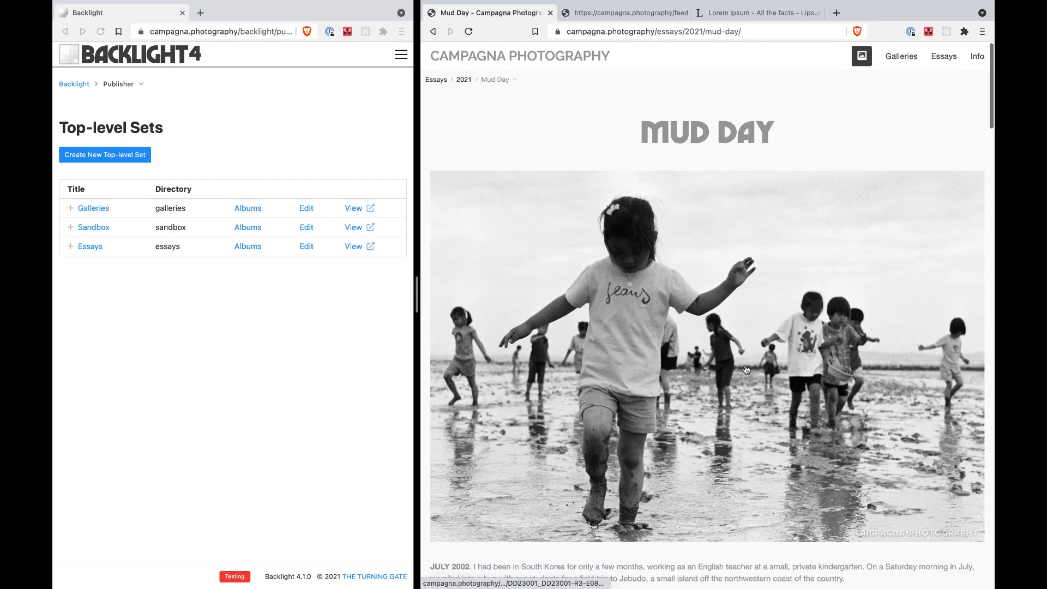
Open the "Things Fall Apart" essay from the 2021 essays and examine its one-line tagline and thumbnail grid.
click(461, 79)
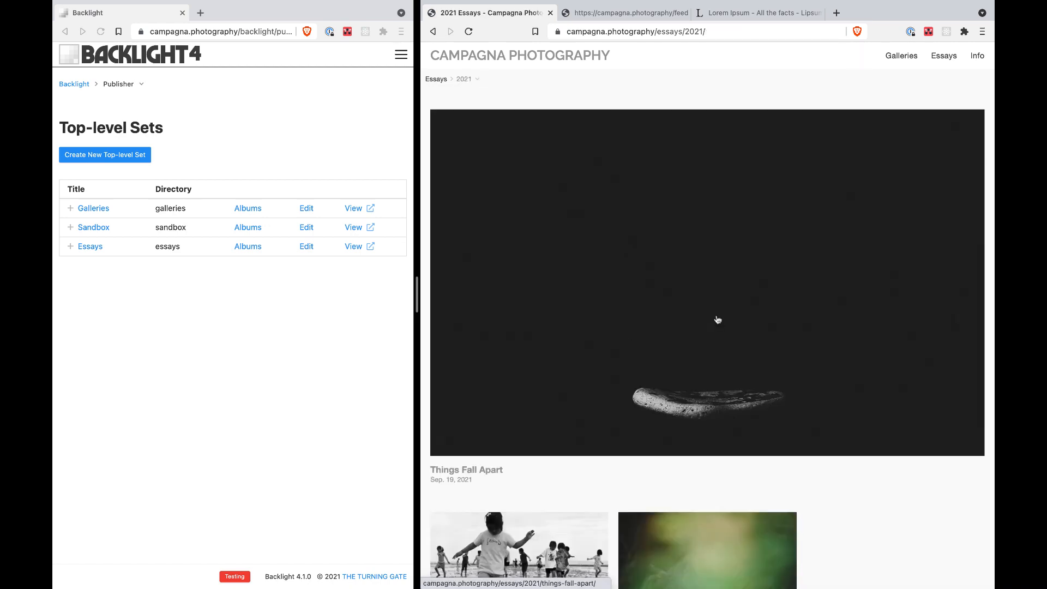
click(717, 319)
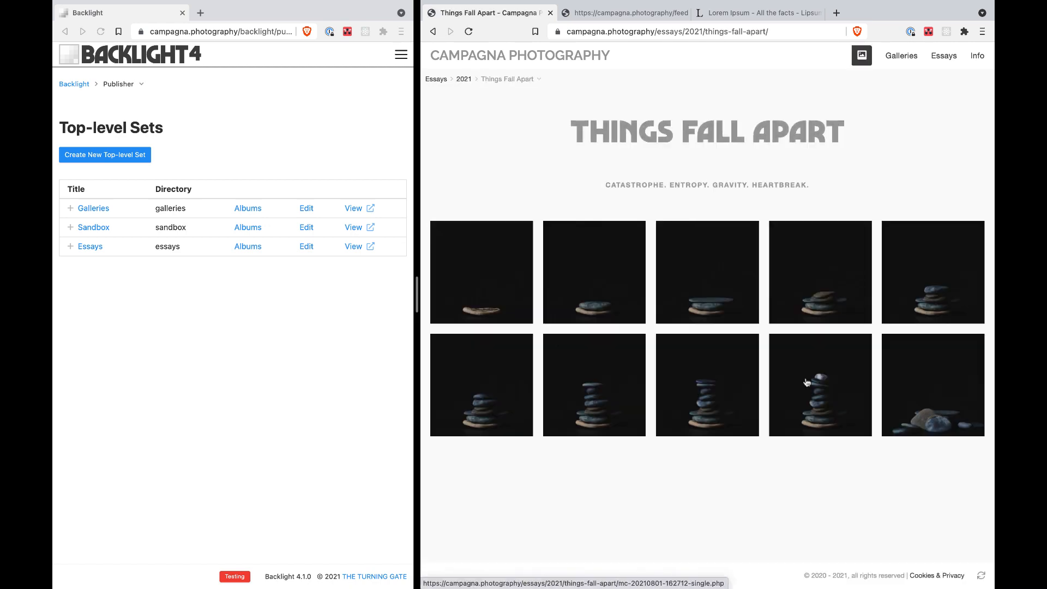
triple_click(761, 185)
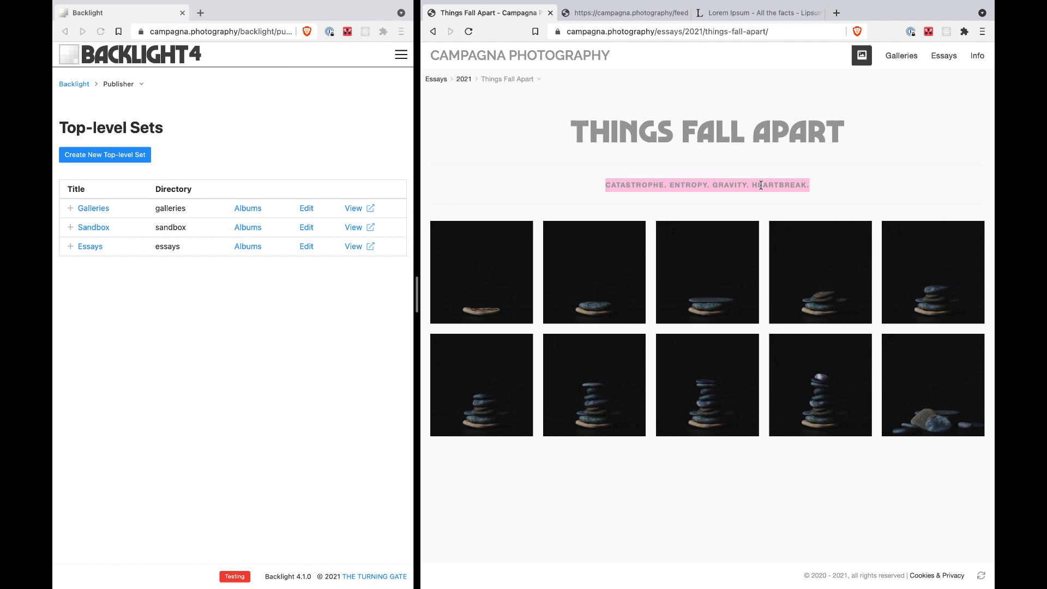
click(828, 196)
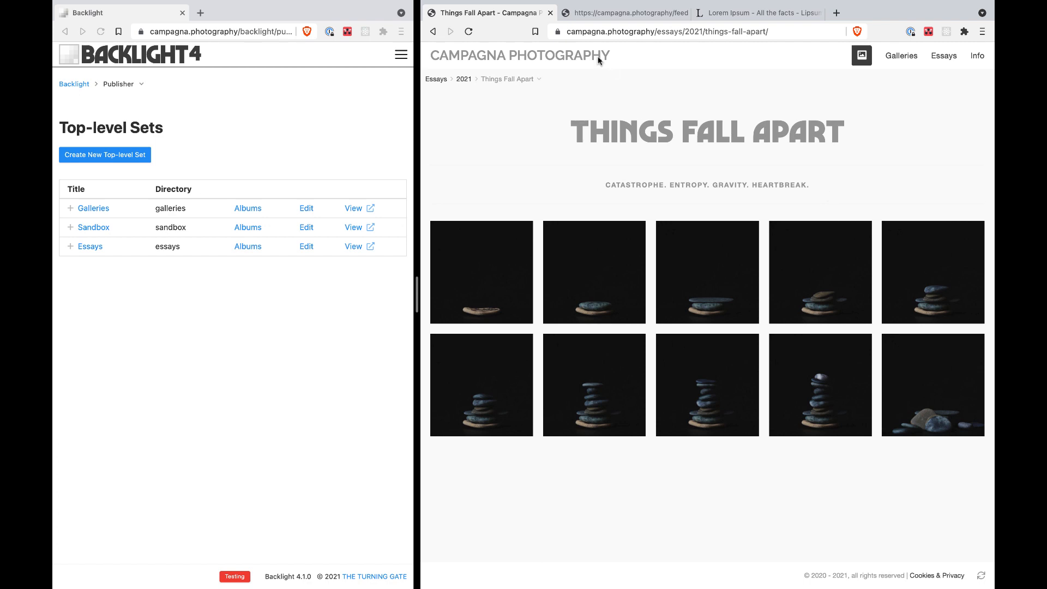
Go back to the 2021 essays, view the Galleries page for comparison, and return to the essays.
click(465, 79)
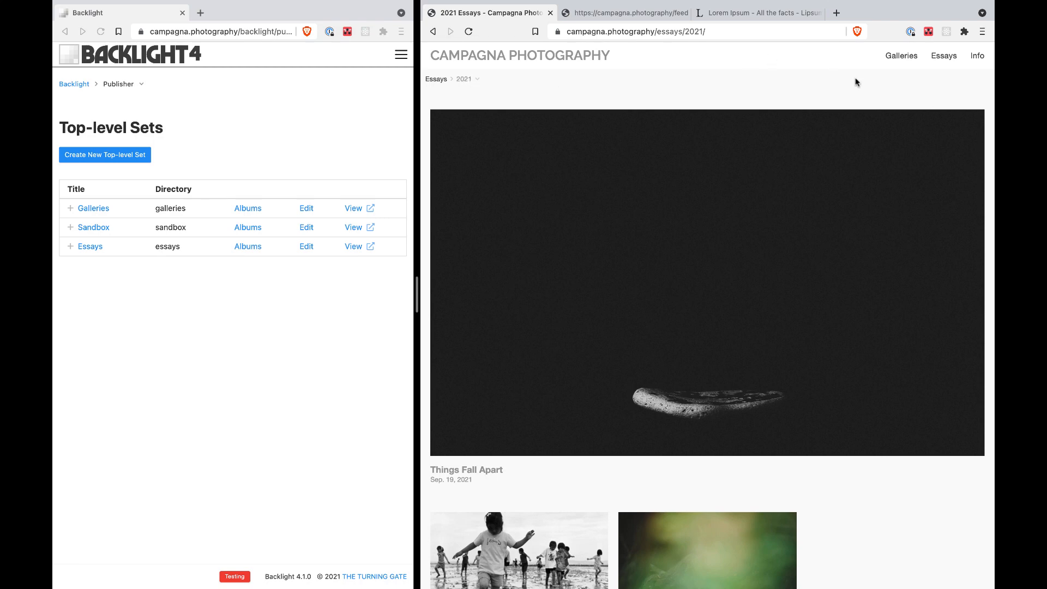
click(901, 57)
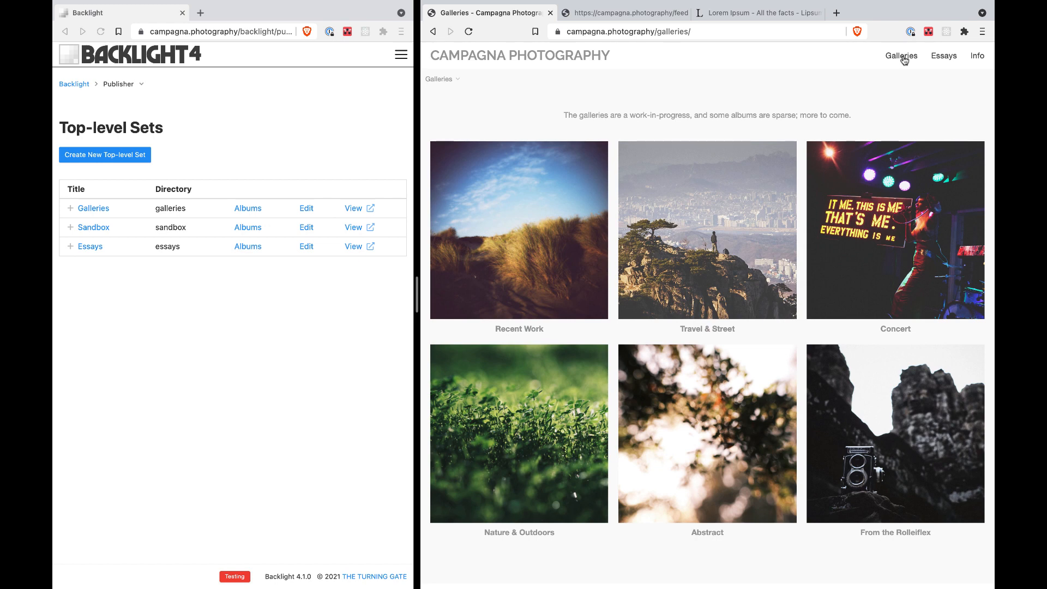
click(949, 60)
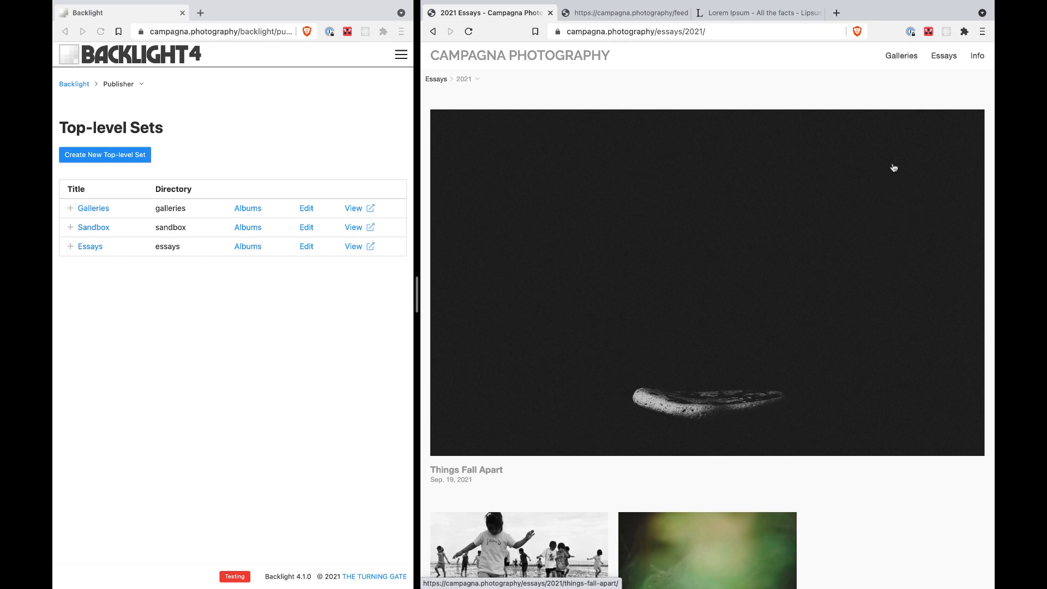
Switch between the Essays overview and the 2021 essays set, finishing on the Essays overview.
click(437, 81)
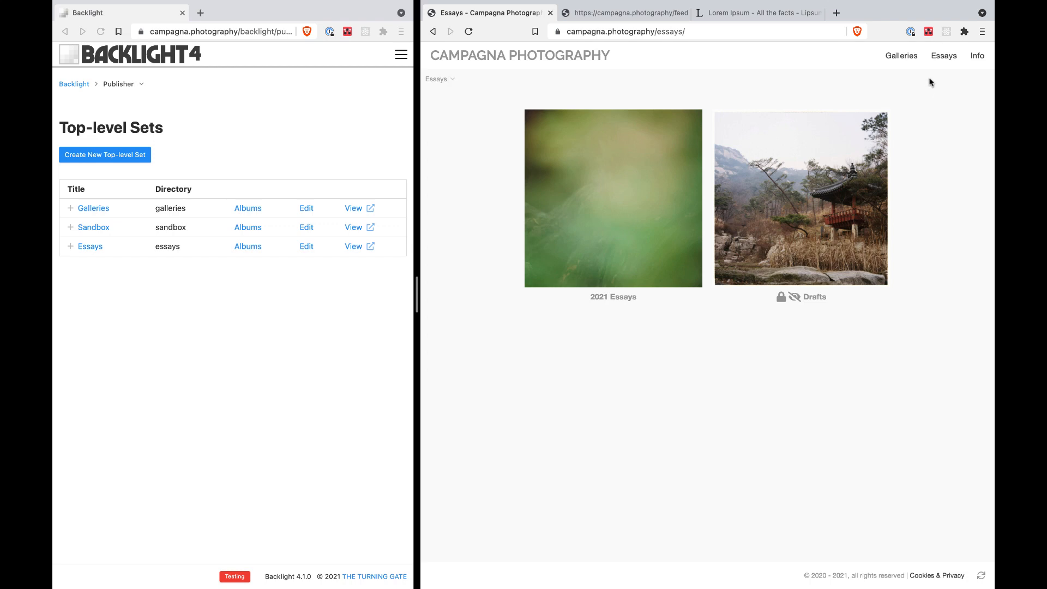
click(944, 62)
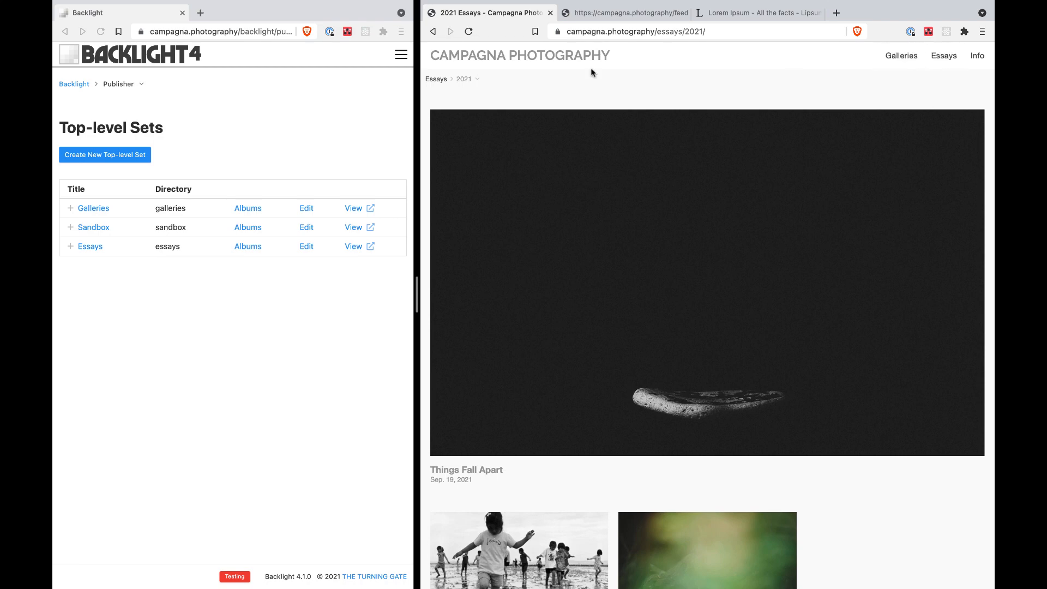
click(435, 79)
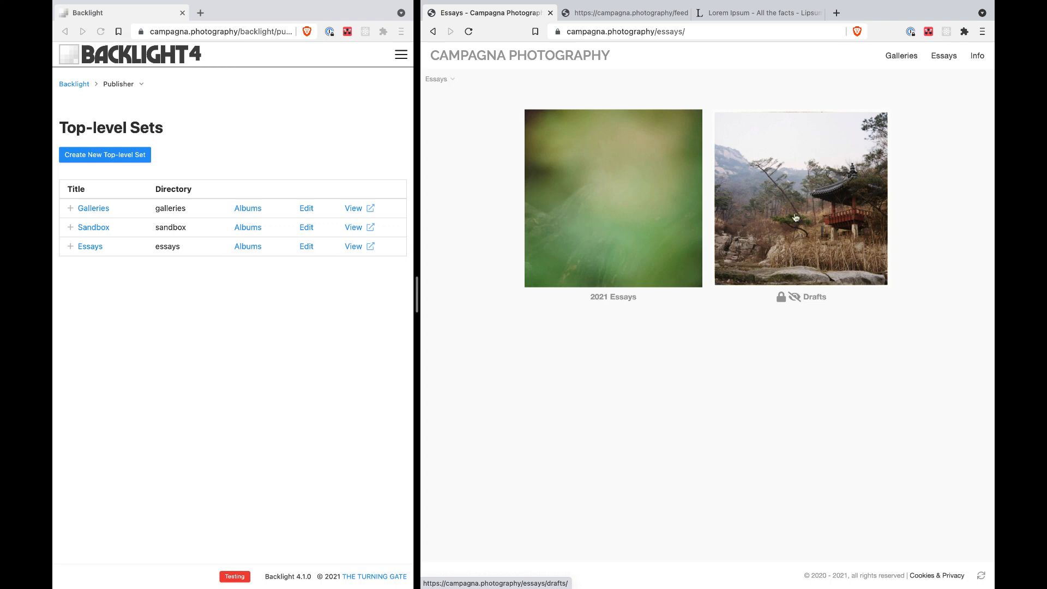
Examine the site feed's entries for "Things Fall Apart", "Mud Day" and "In time, all things blur", and return to the Essays page.
click(613, 16)
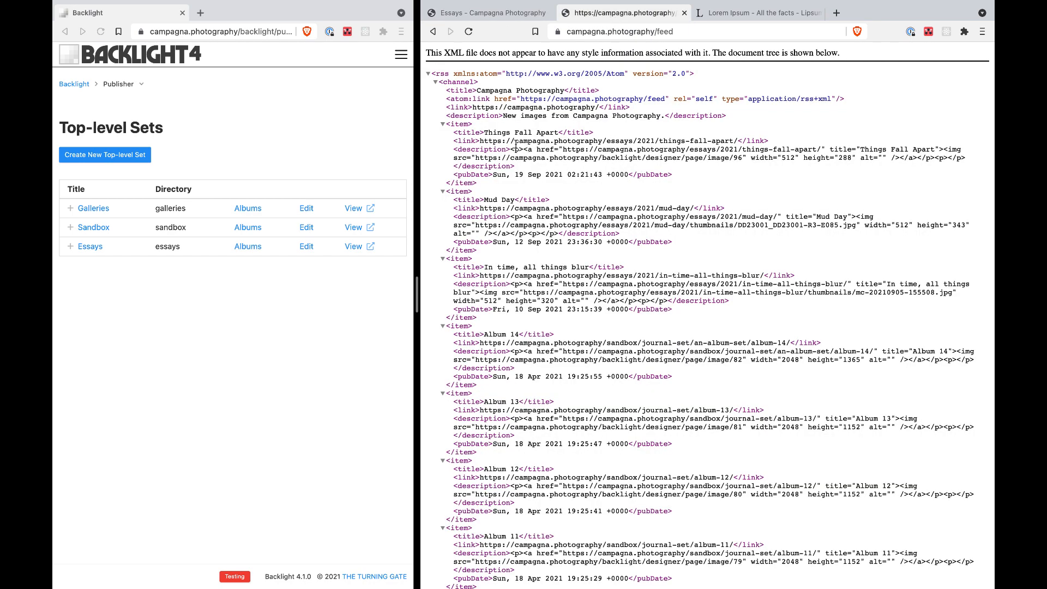
triple_click(531, 132)
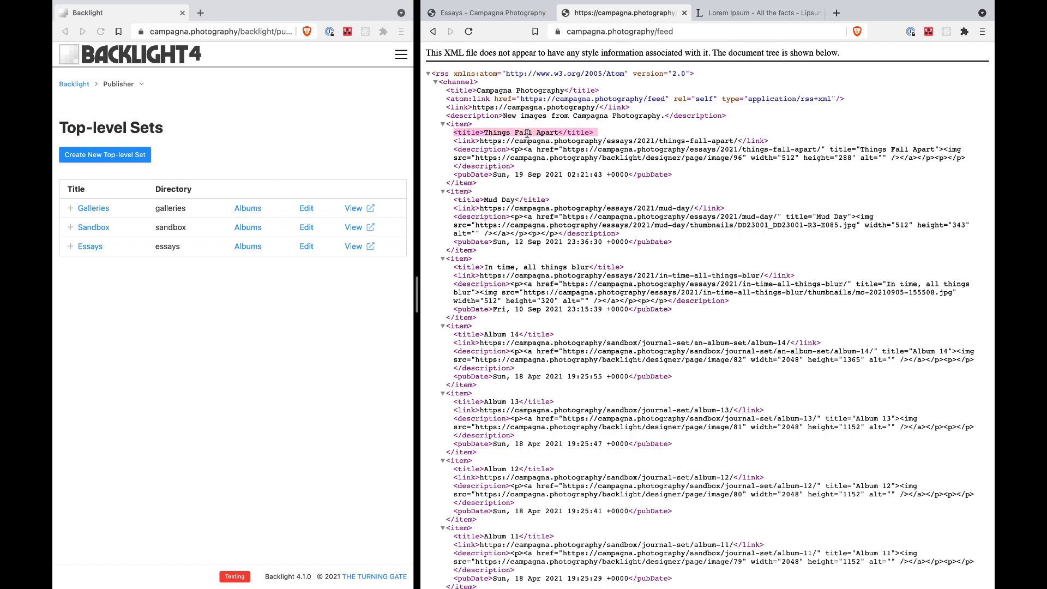
triple_click(503, 200)
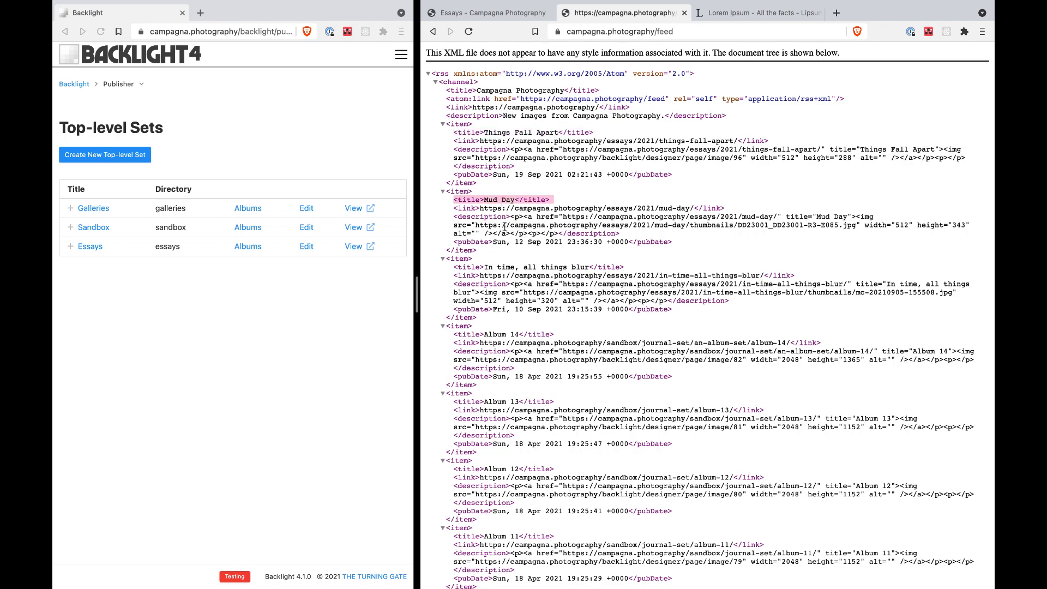
triple_click(551, 267)
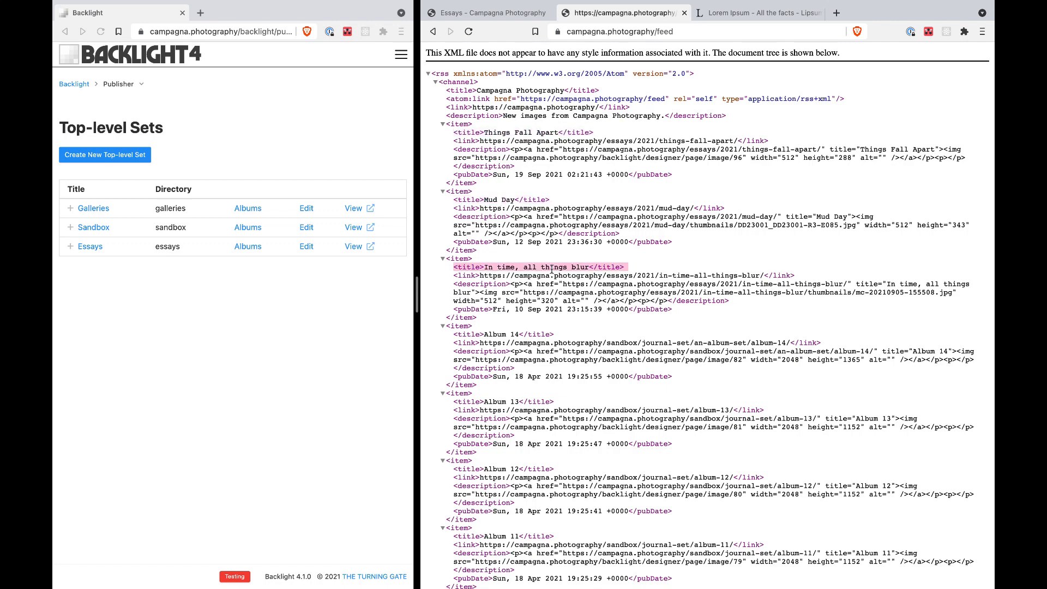
triple_click(549, 132)
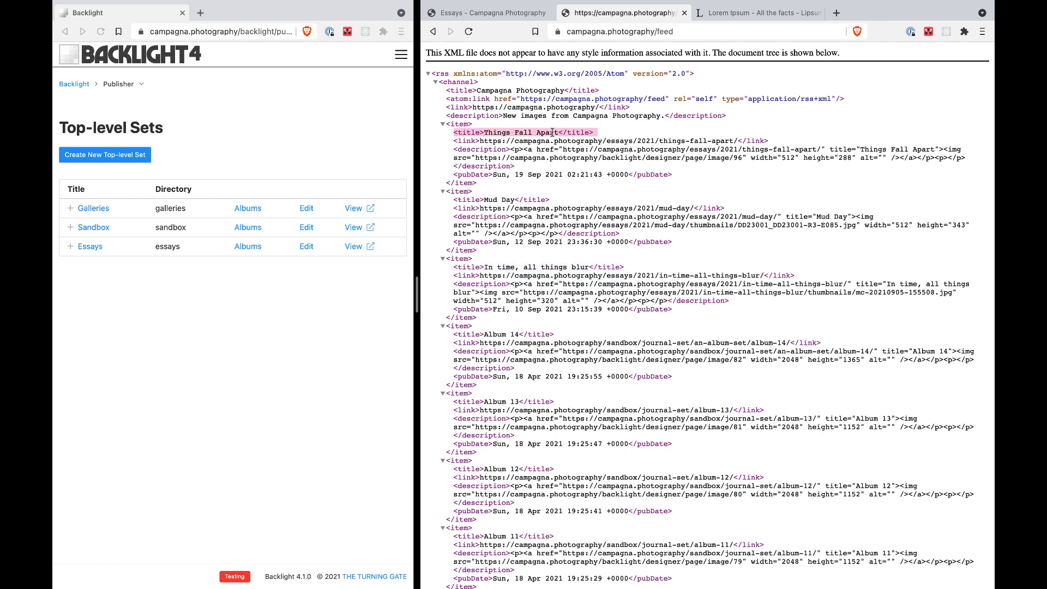
drag(550, 133, 537, 322)
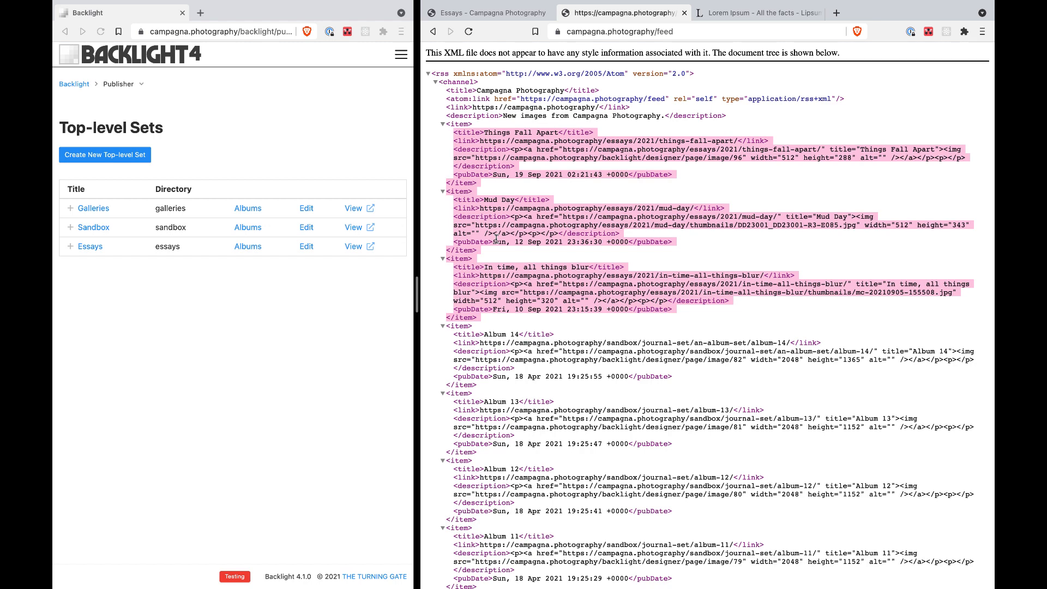
click(461, 13)
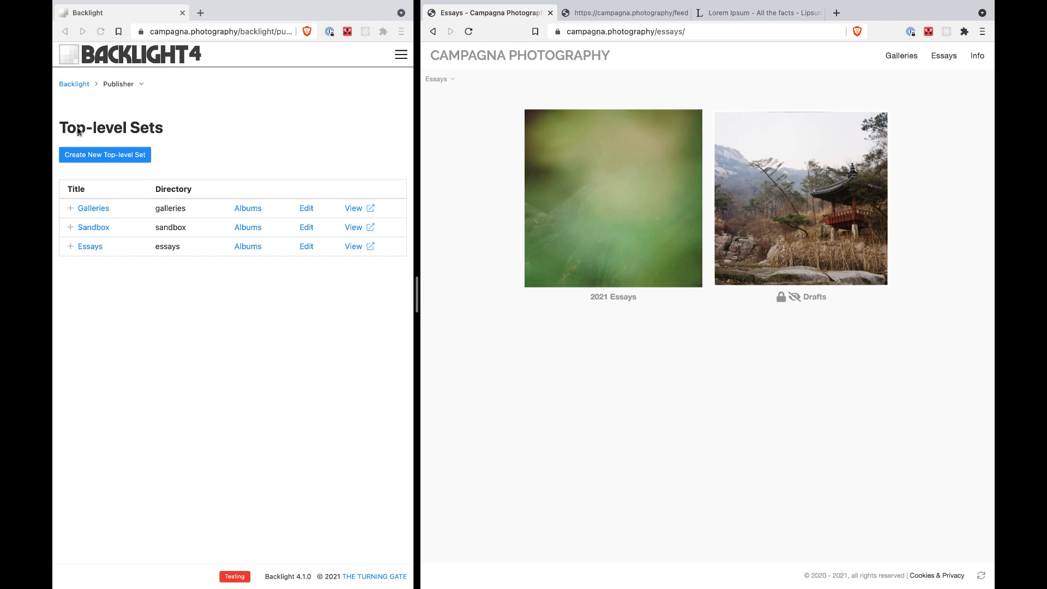
In Backlight's Publisher, open the Essays top-level set and enlarge its album thumbnails.
drag(78, 131, 140, 127)
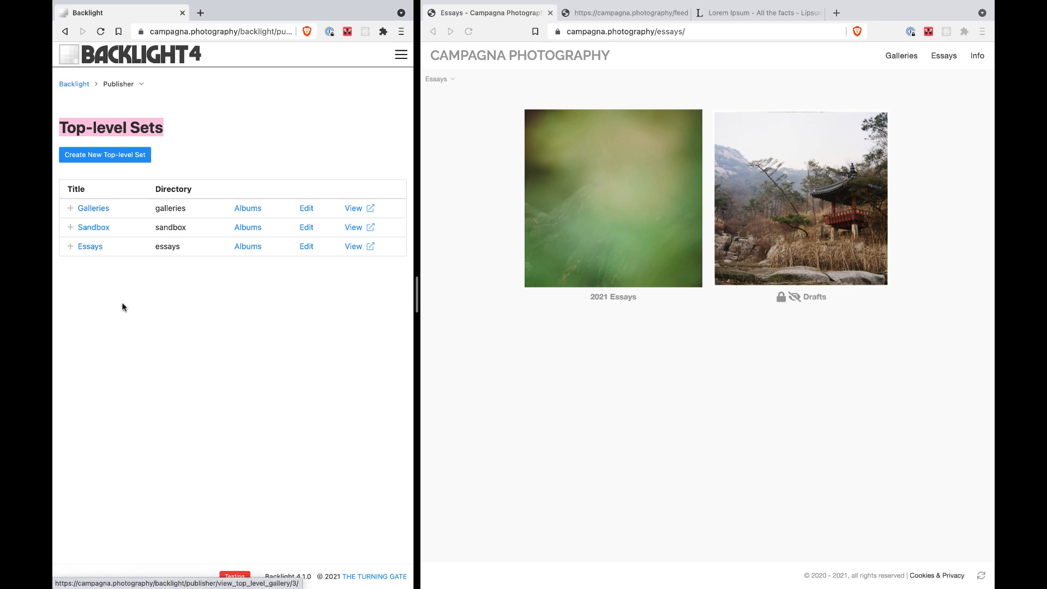
click(97, 251)
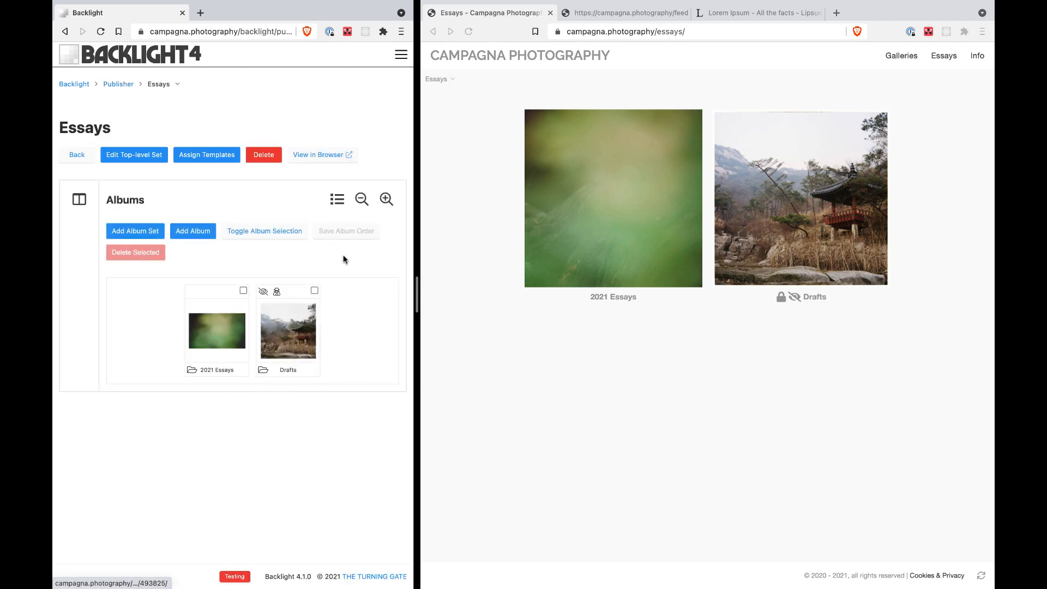
click(385, 200)
click(385, 201)
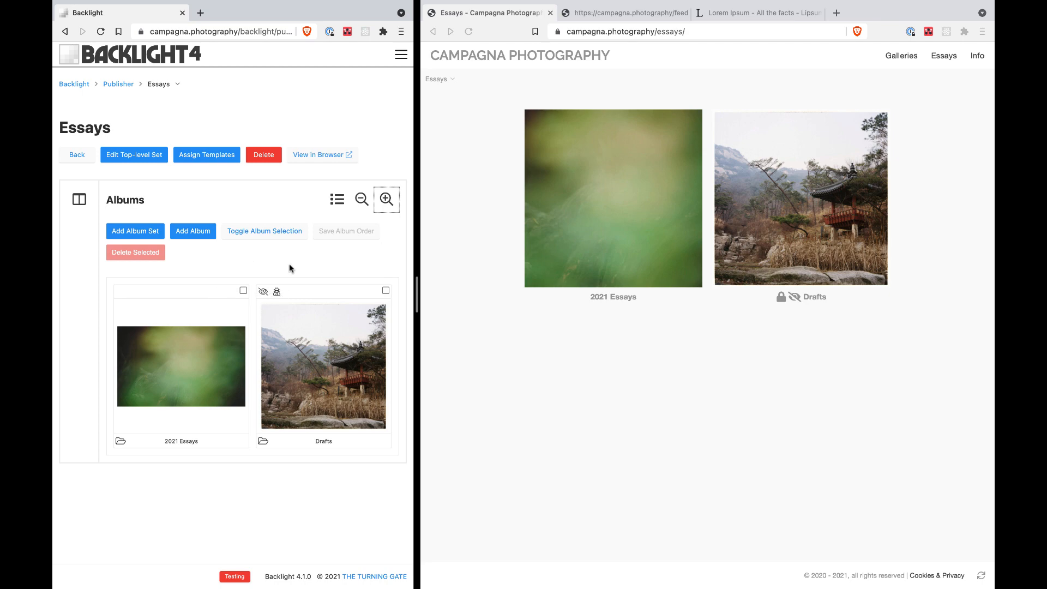
Start a new album set under Essays, titled "Drafts" and using the Light Mode - Set template.
click(142, 233)
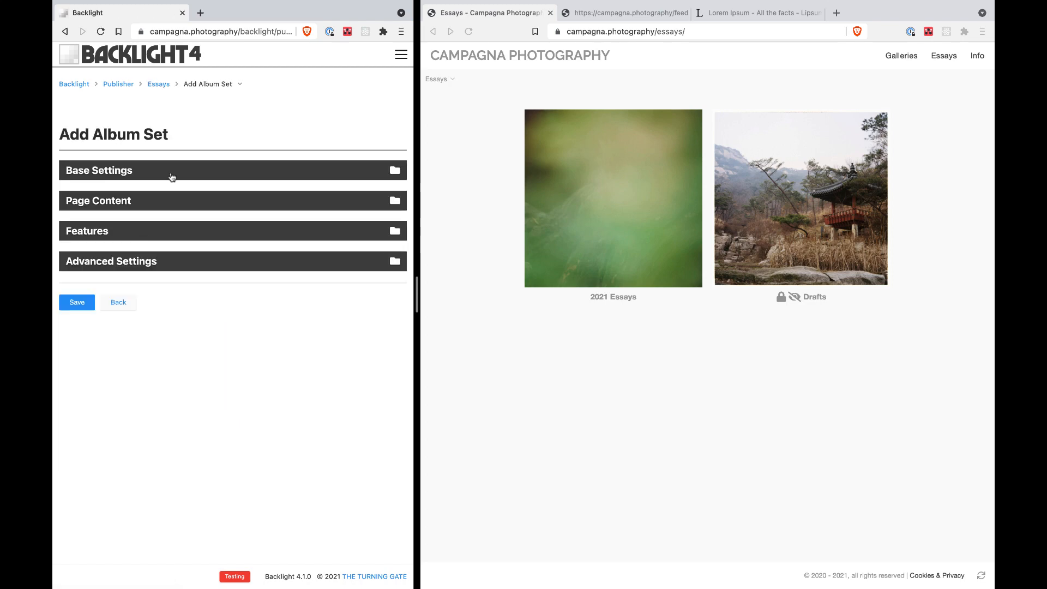
click(171, 175)
click(124, 201)
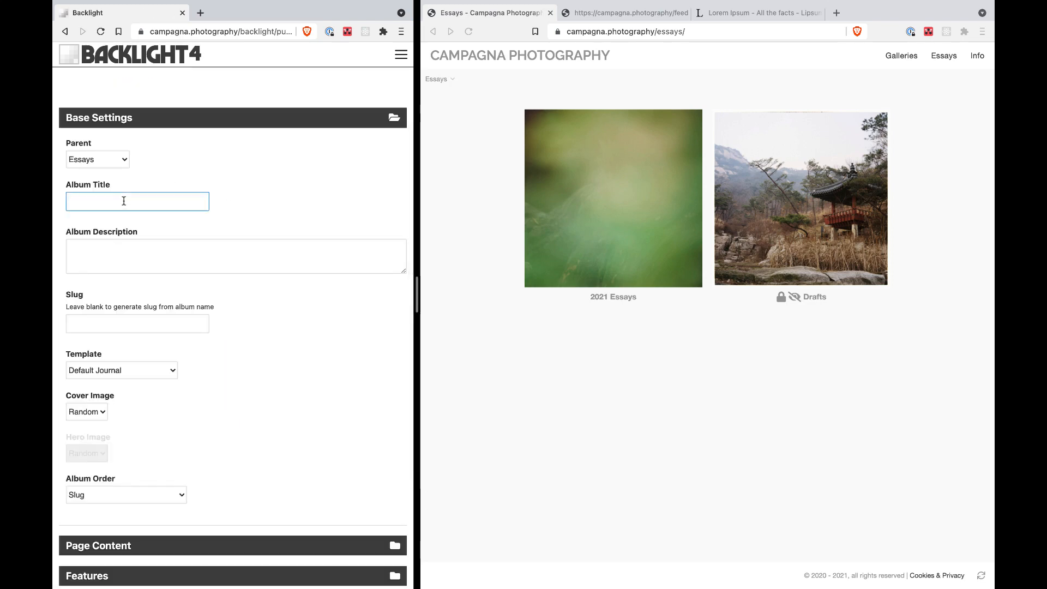
text(Drafts)
click(136, 369)
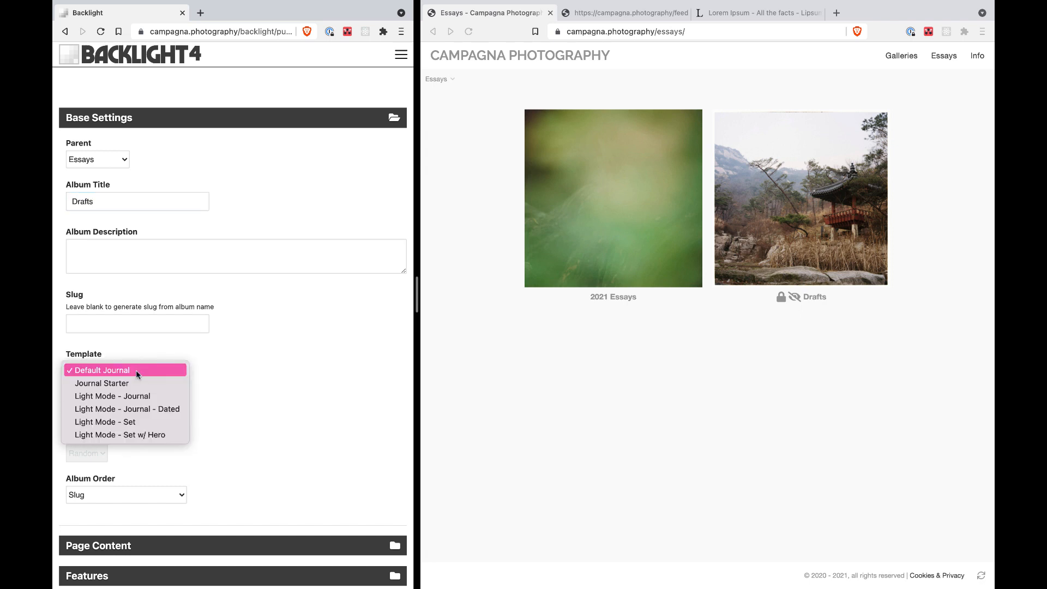
click(151, 423)
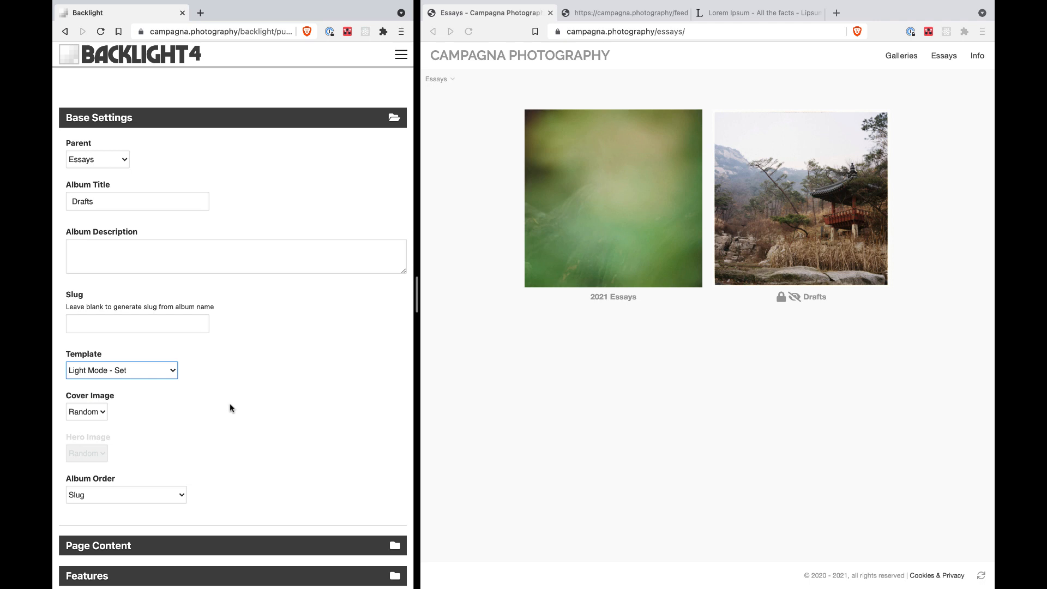
Set the new album set's visibility to Private and turn on Hide from Album Set, but leave the form without saving.
scroll(270, 416, down, 5)
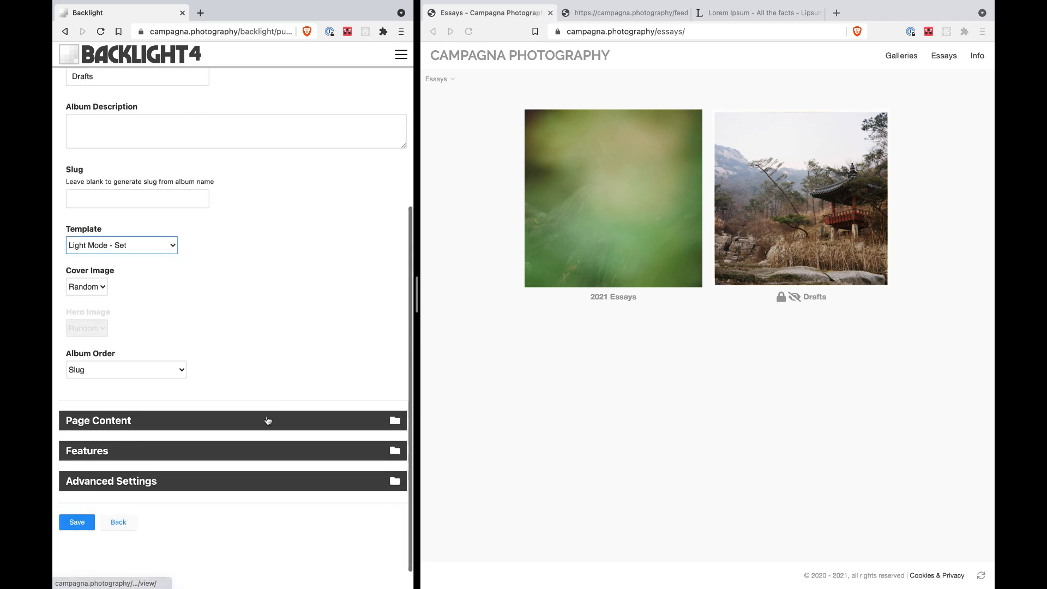
click(241, 450)
click(161, 161)
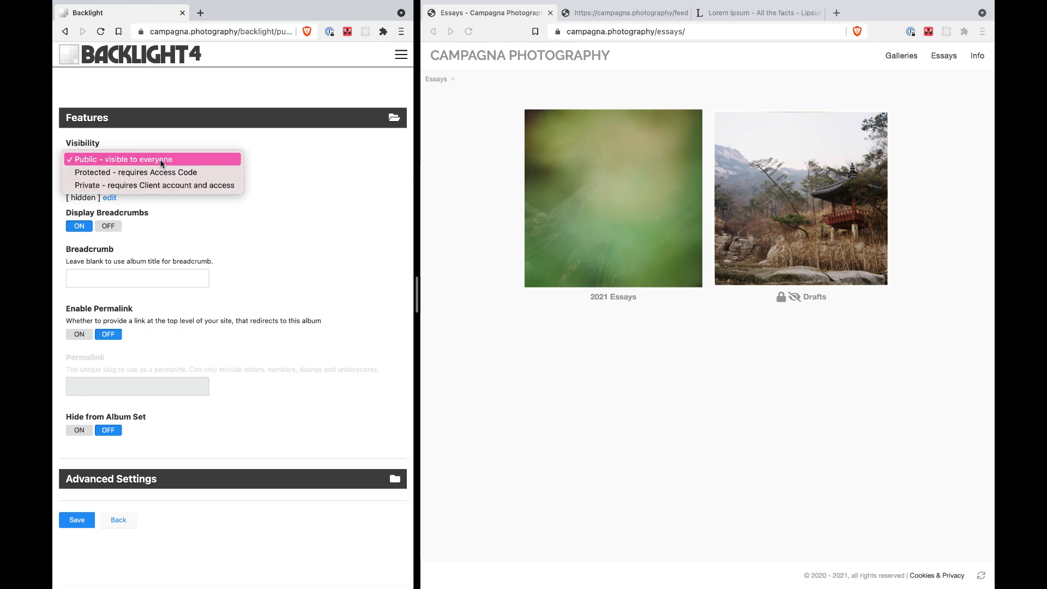
click(174, 186)
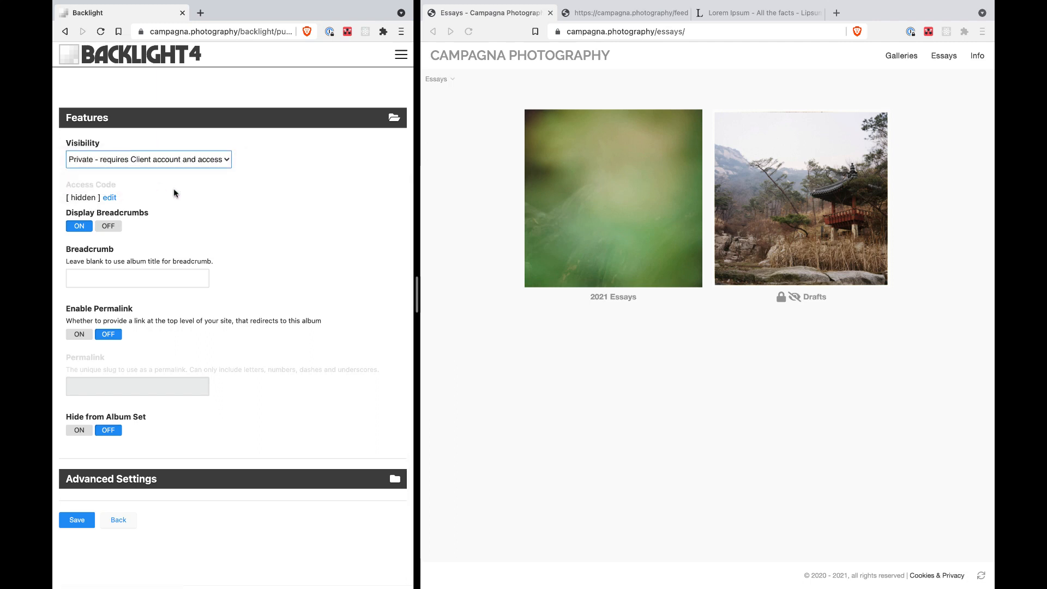
click(82, 434)
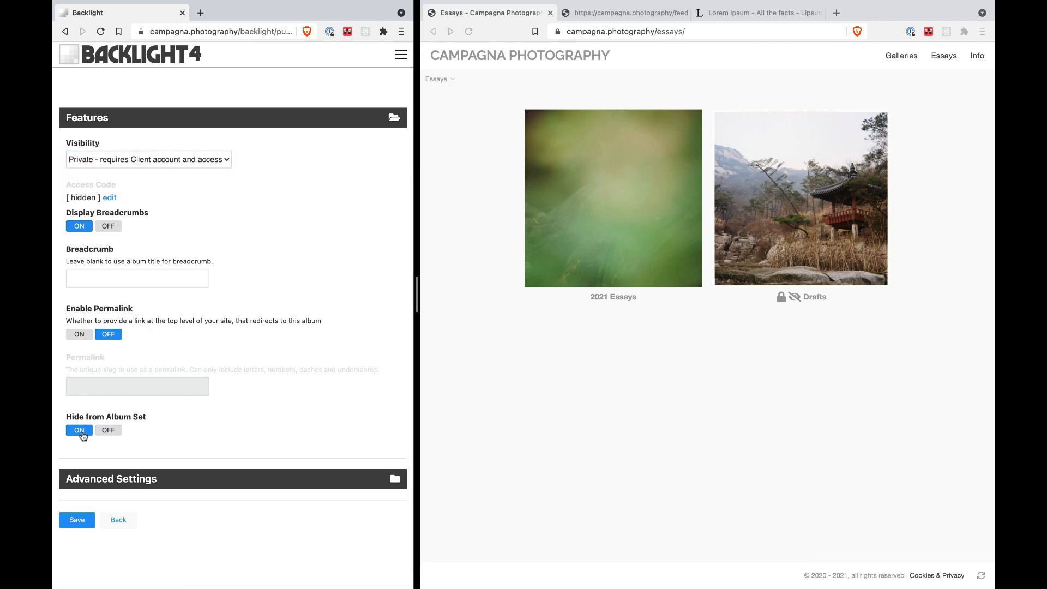
click(119, 521)
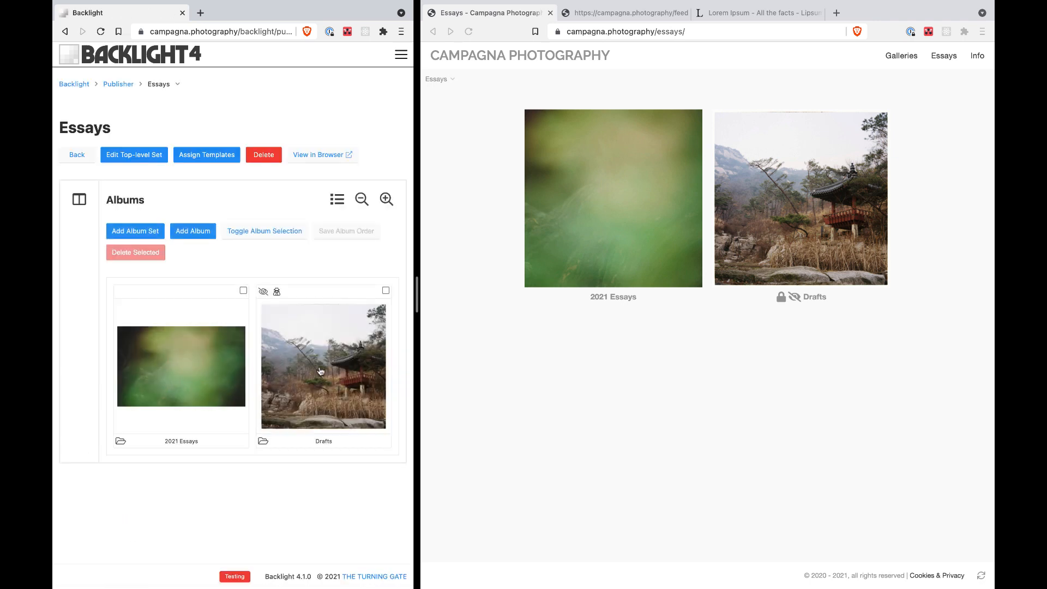
In the existing Drafts album set, start a new album titled "Demo Essay" with the Light Mode - Essay template.
click(348, 376)
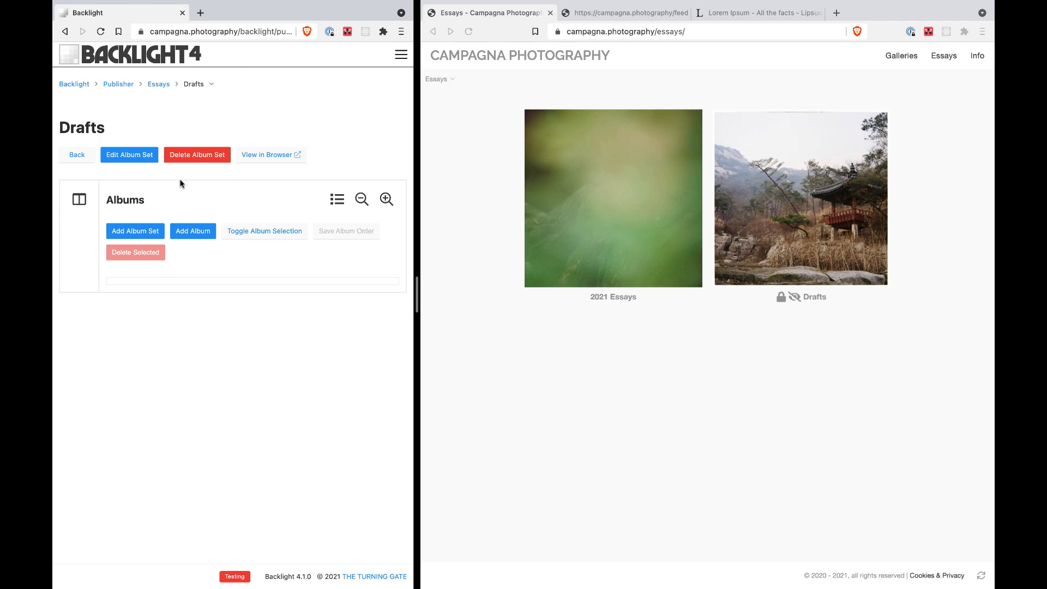
click(201, 232)
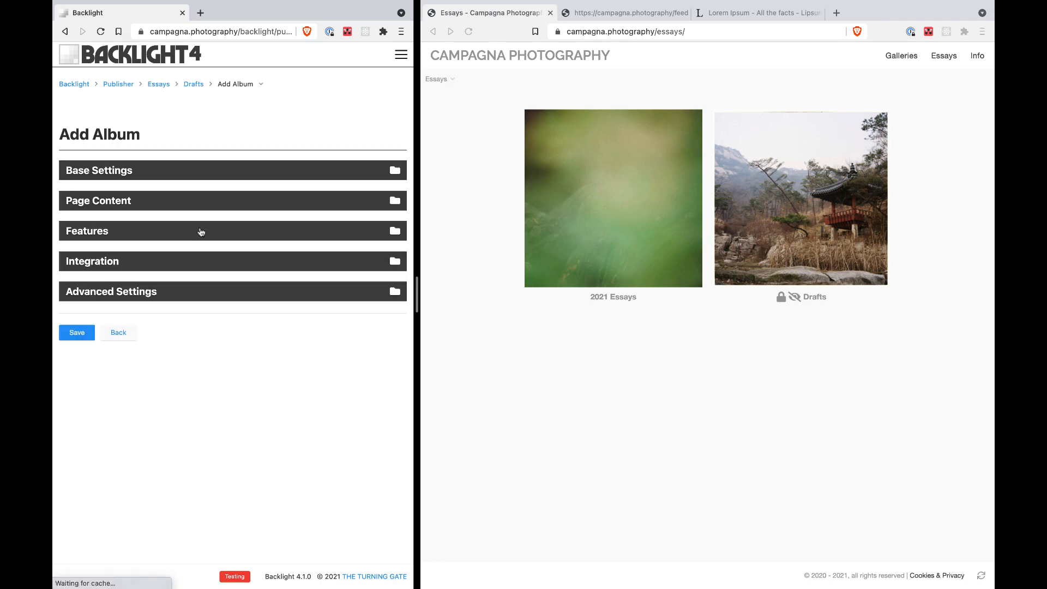
click(138, 174)
click(129, 205)
text(Demo Essay)
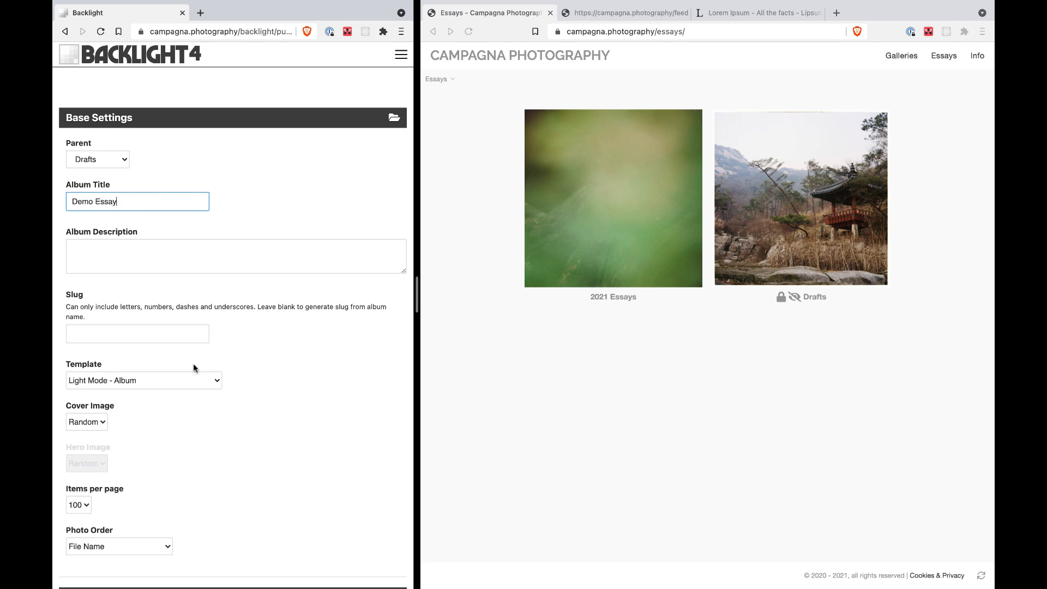
click(176, 380)
click(170, 406)
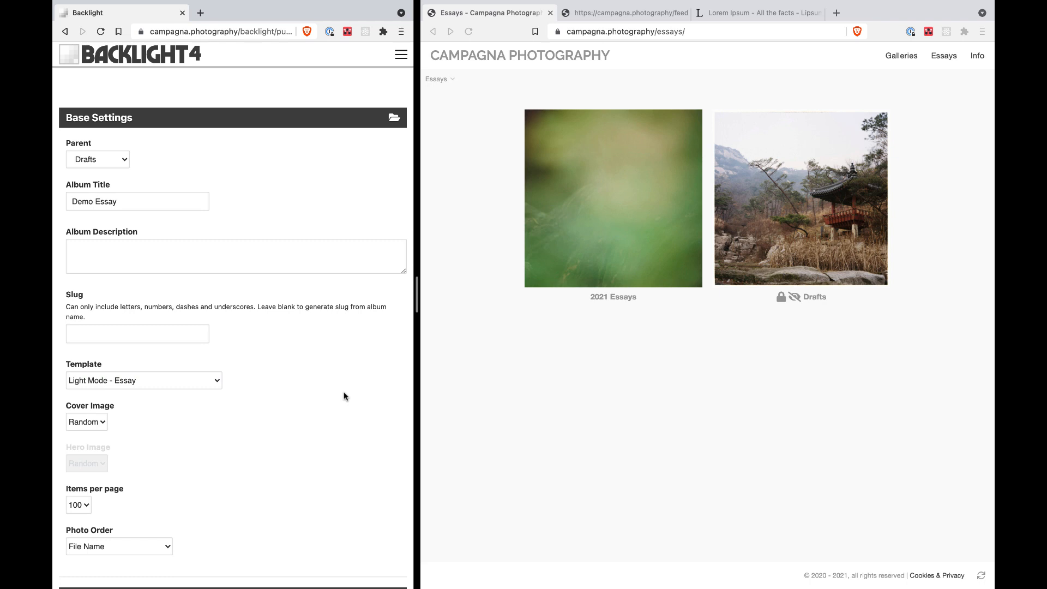
Try 2021 Essays as the new album's parent, and set the parent back to Drafts.
scroll(344, 396, down, 1)
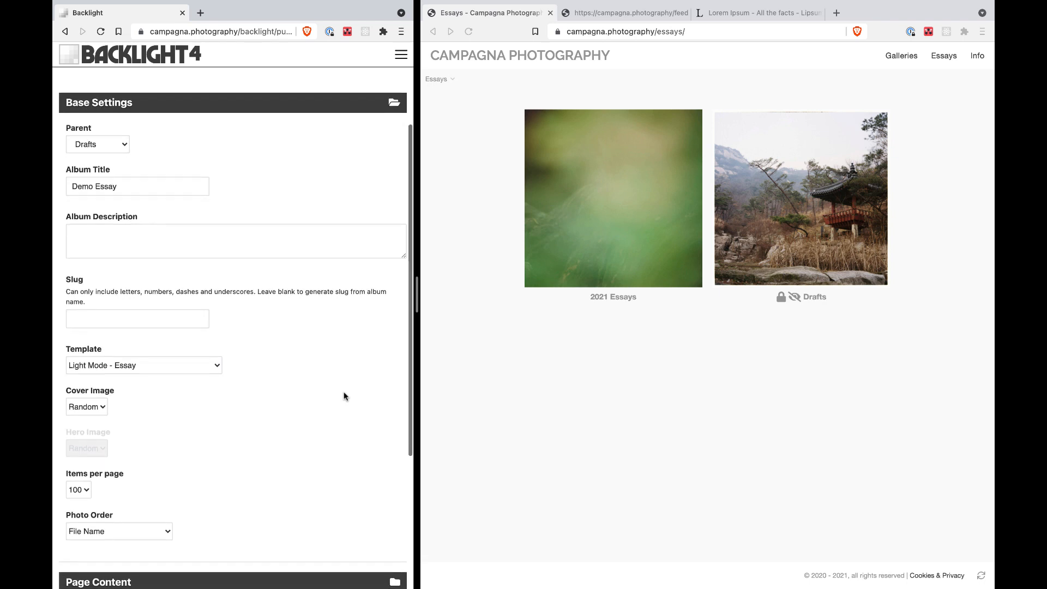
click(94, 149)
click(161, 163)
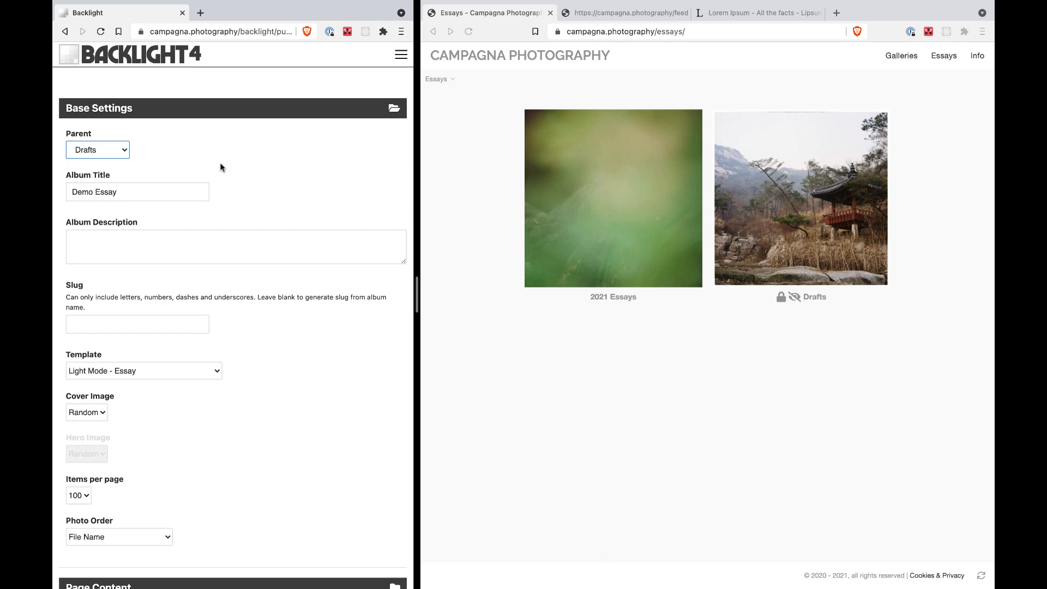
click(86, 151)
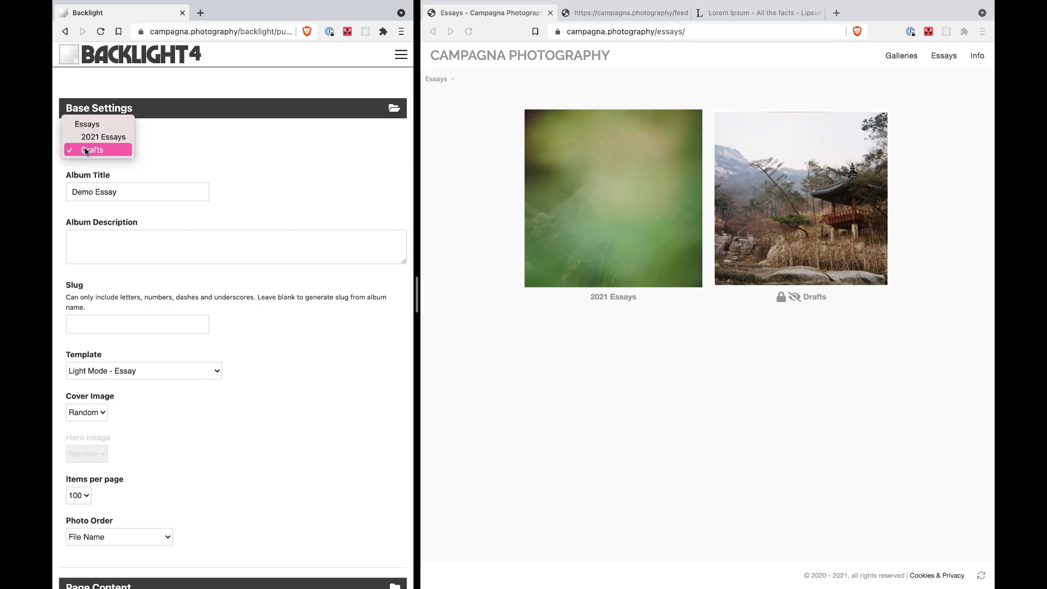
click(96, 137)
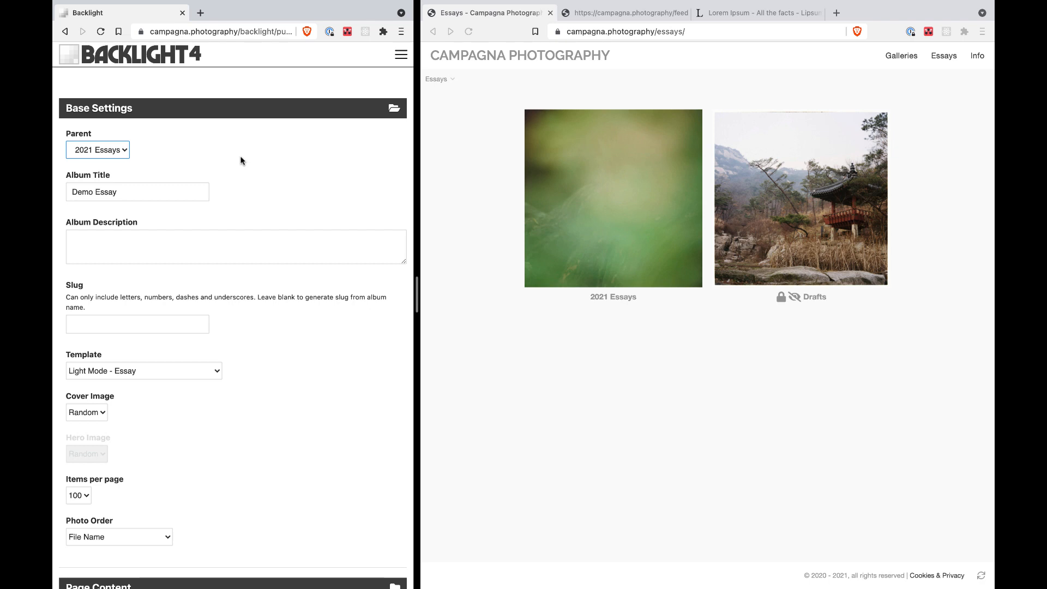
click(129, 149)
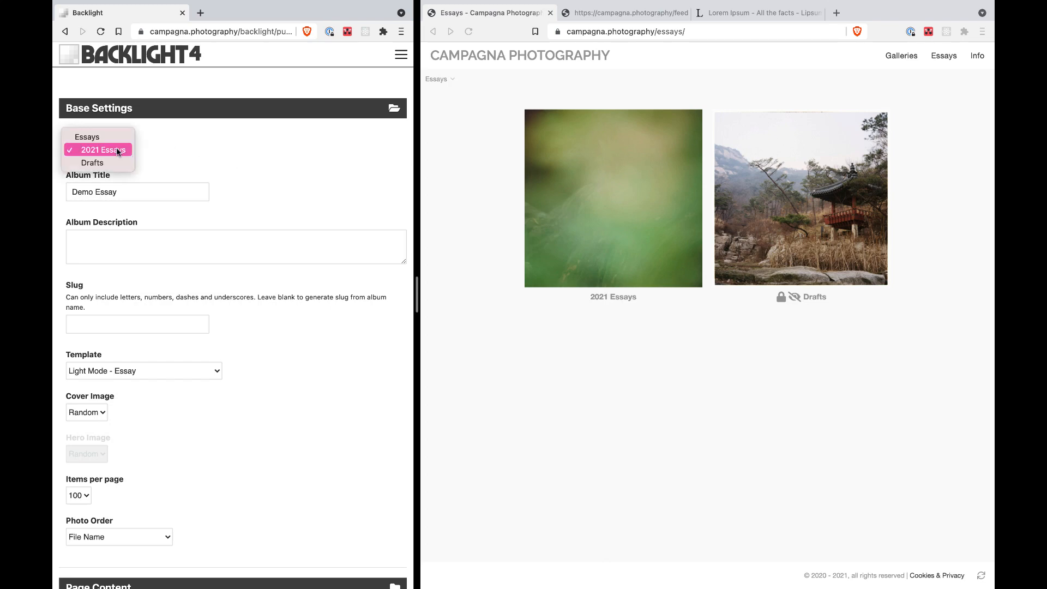
click(113, 160)
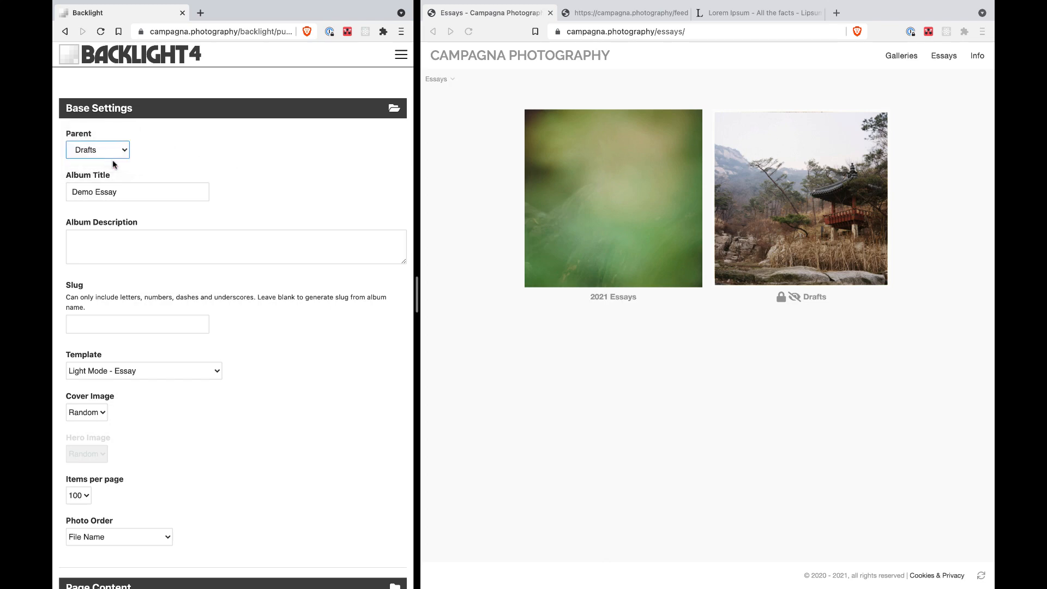
Save the "Demo Essay" album and open its page for adding photos.
scroll(273, 325, down, 5)
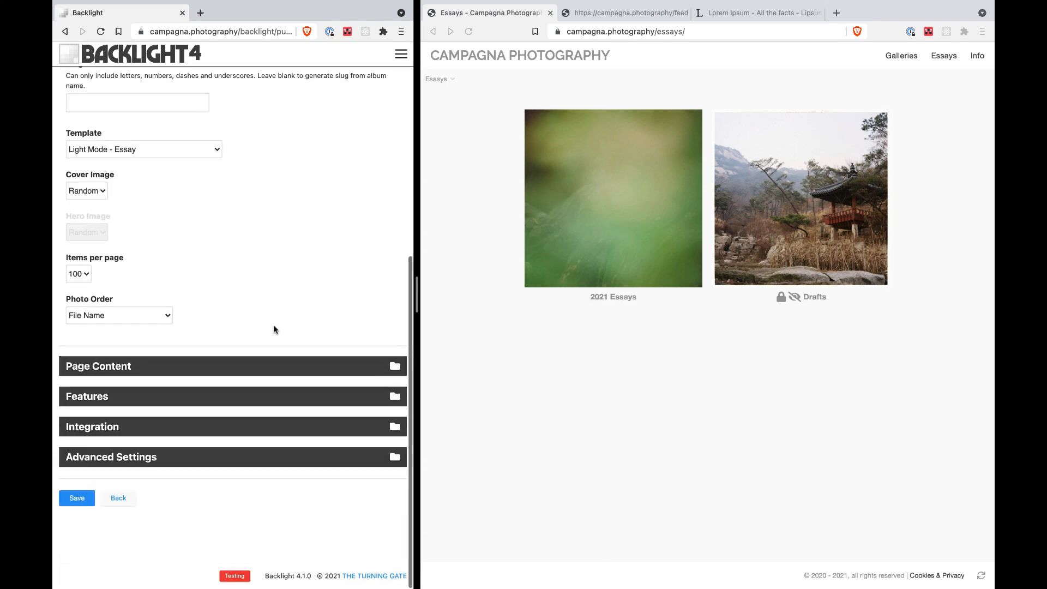
click(83, 503)
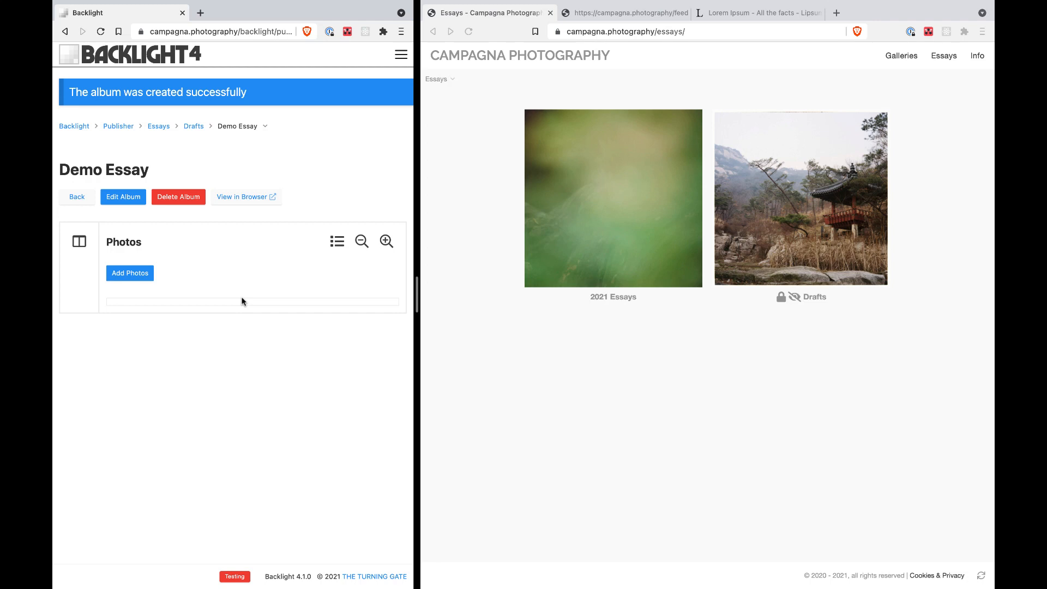
click(136, 273)
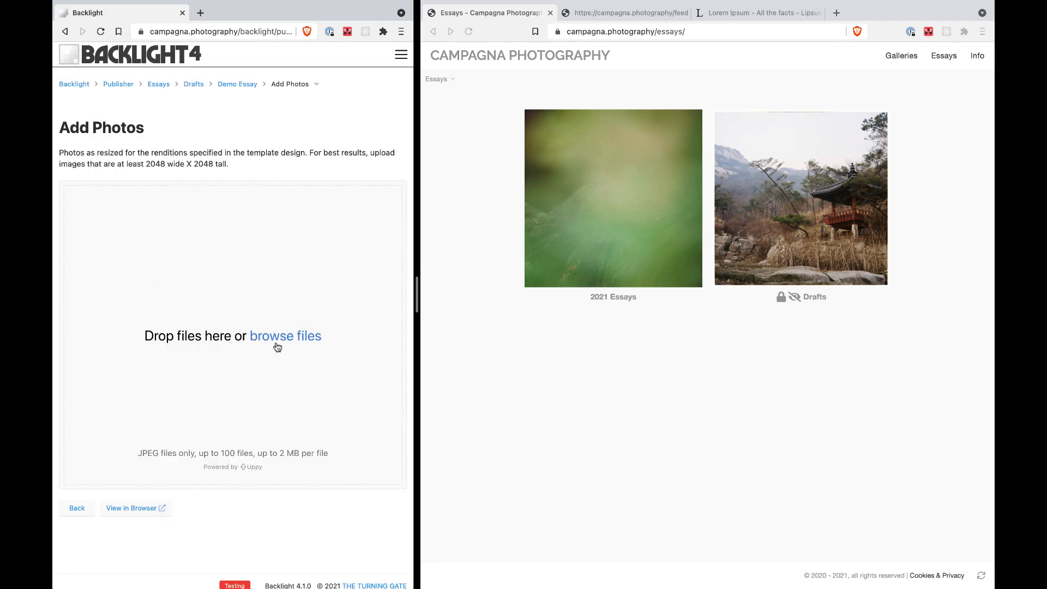
Upload all the JPEG photos from the Flowers folder to the Demo Essay album.
double_click(280, 342)
click(280, 342)
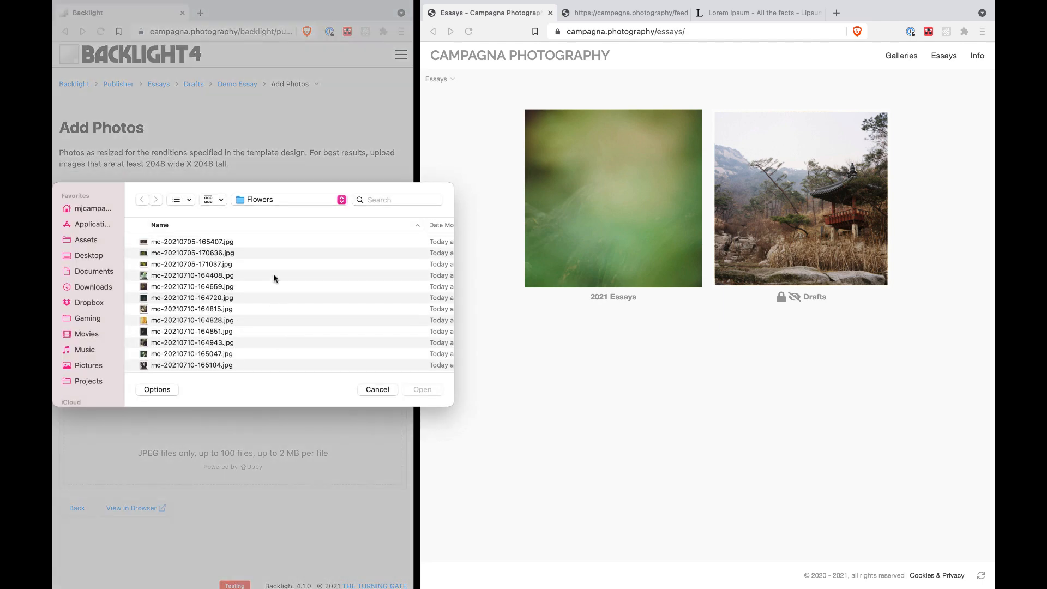
click(270, 253)
key(super+a)
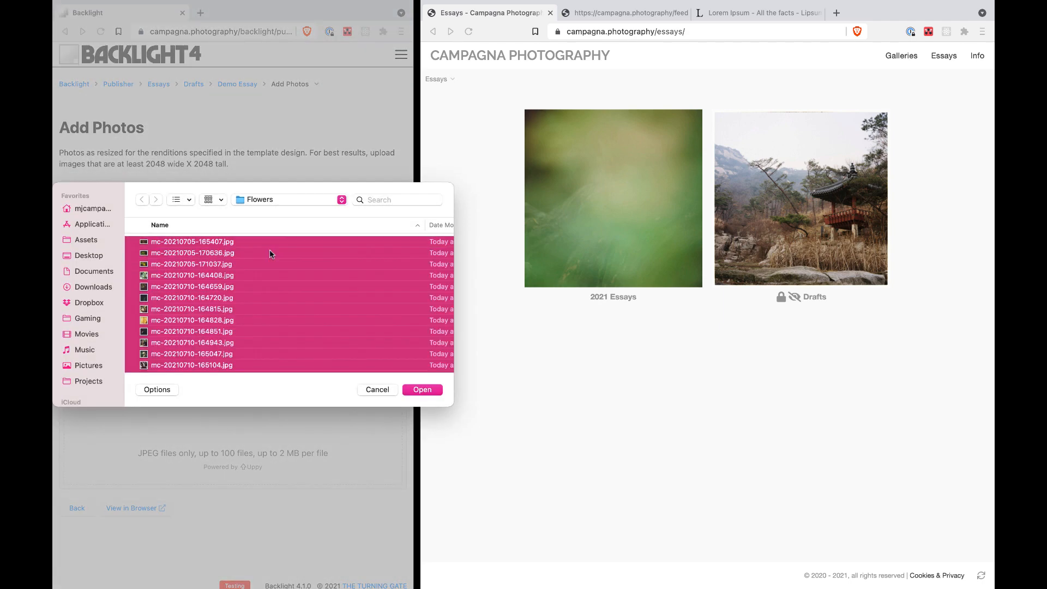
click(422, 390)
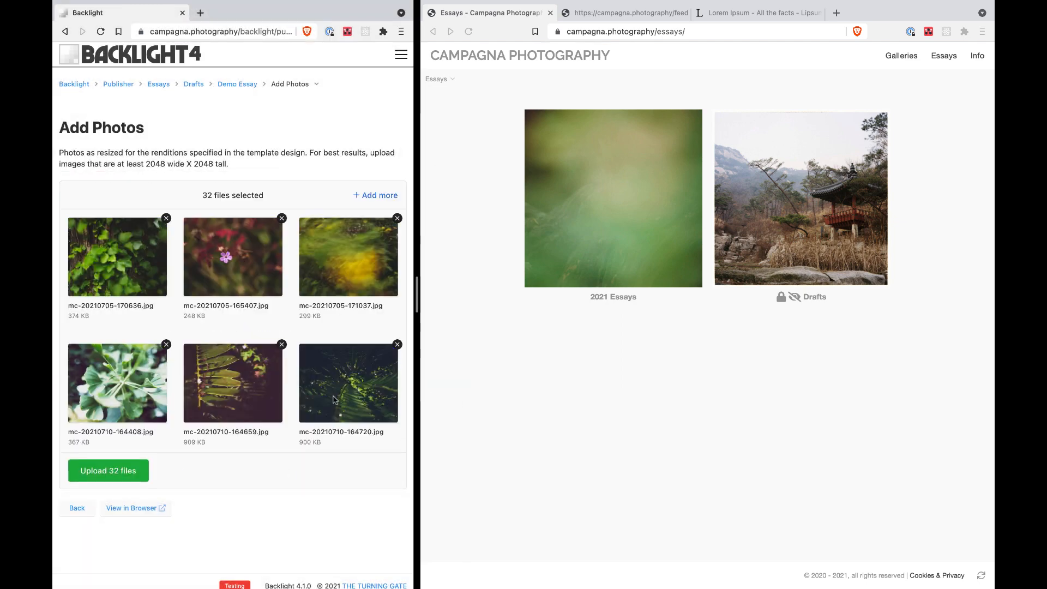
scroll(204, 424, down, 10)
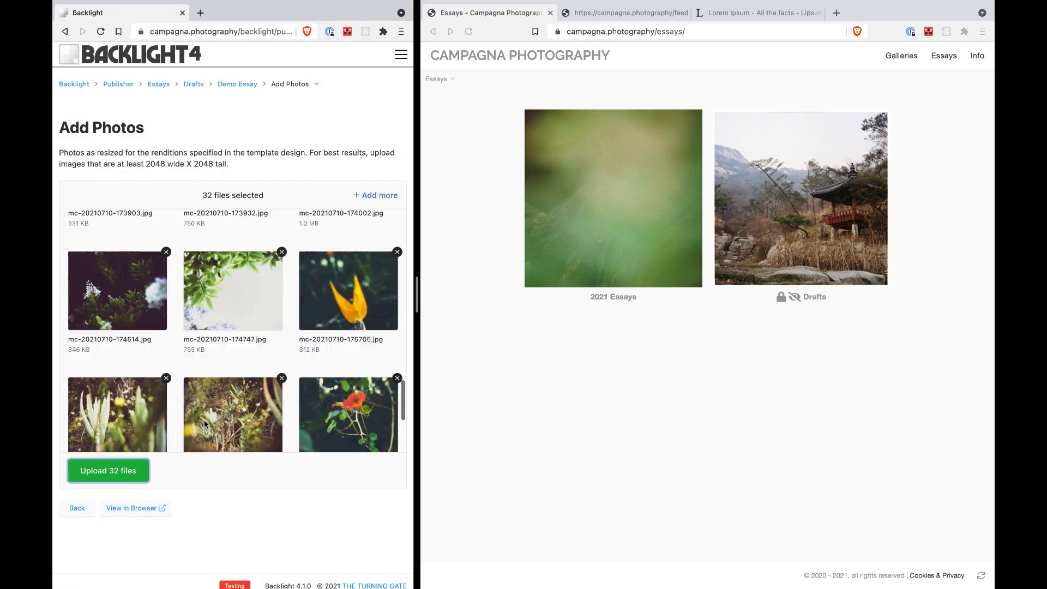
scroll(205, 424, down, 5)
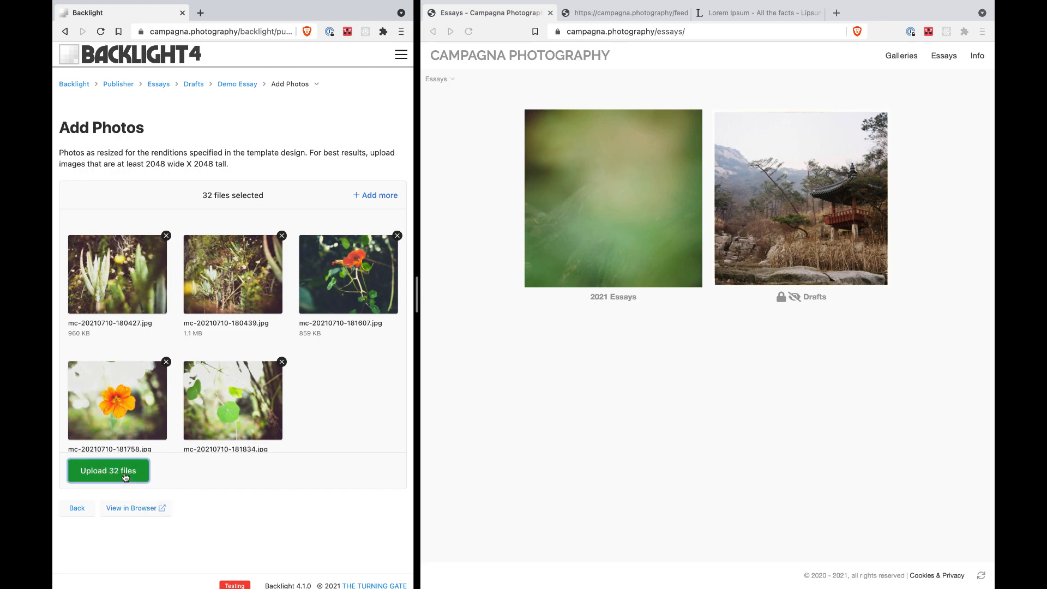
click(125, 477)
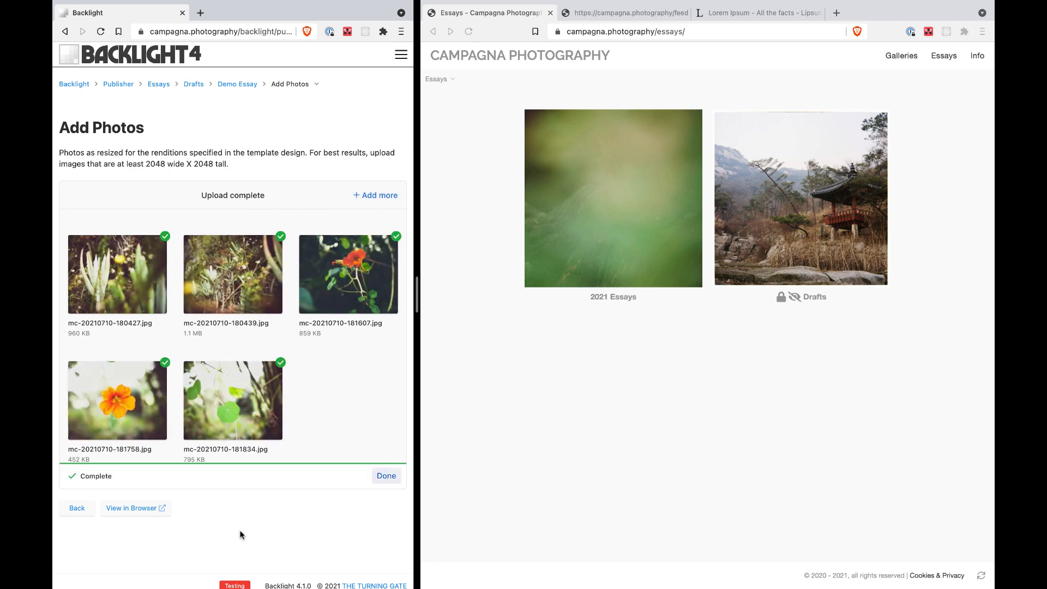
Return to the Demo Essay album page and reduce the photo thumbnails by two zoom levels.
click(79, 508)
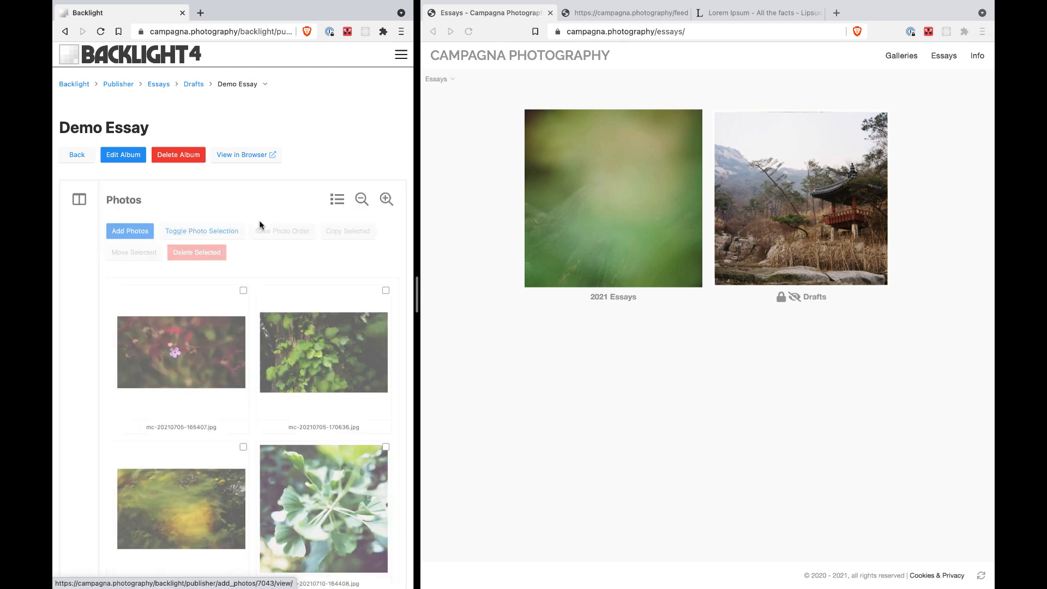
scroll(245, 404, down, 2)
scroll(243, 402, up, 2)
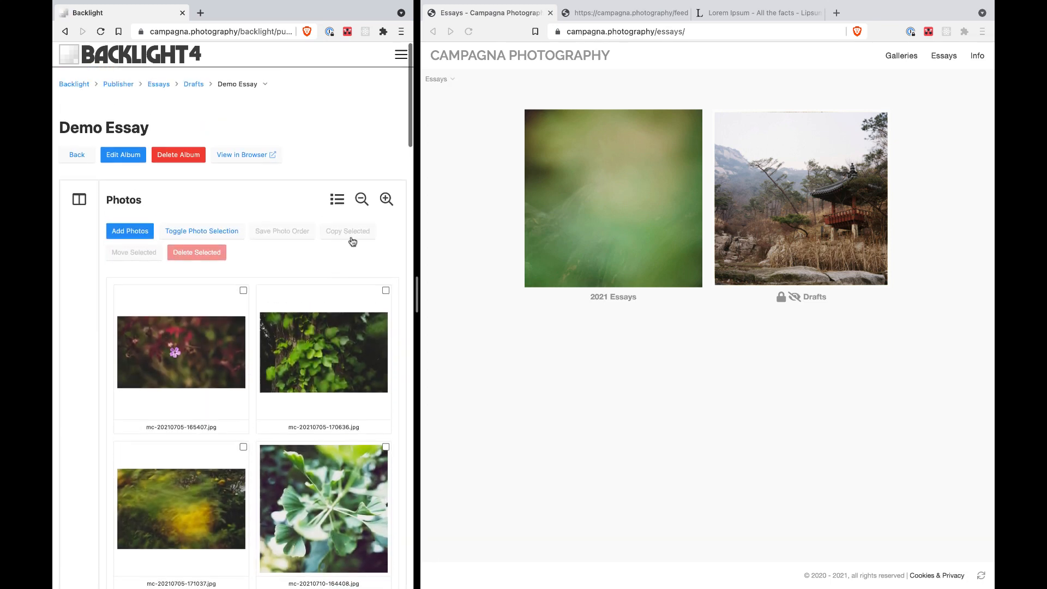
click(361, 199)
click(361, 199)
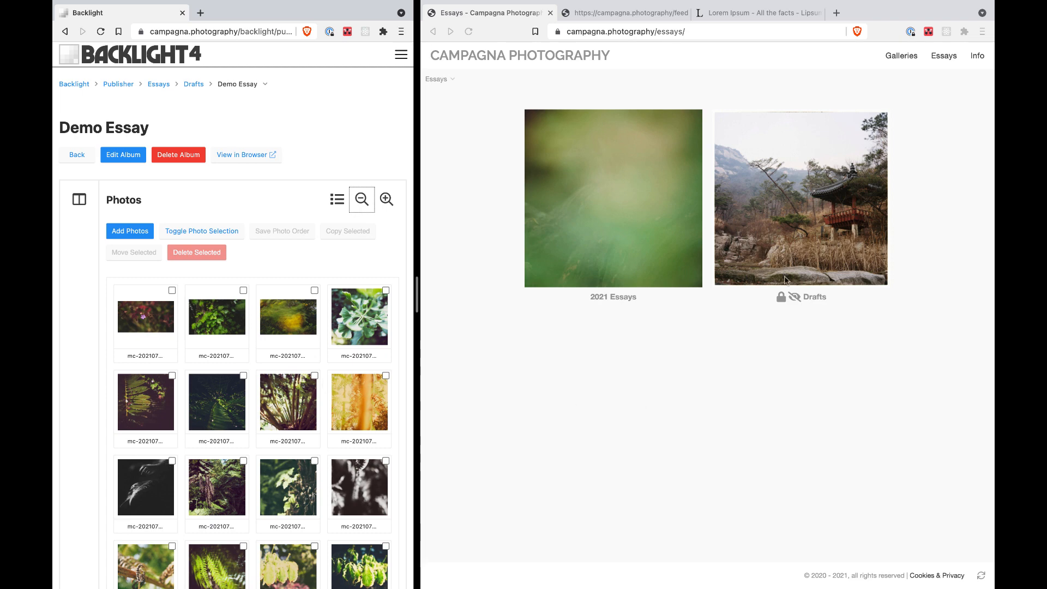
On the published site, open the Demo Essay page inside the Drafts set.
click(789, 229)
click(779, 220)
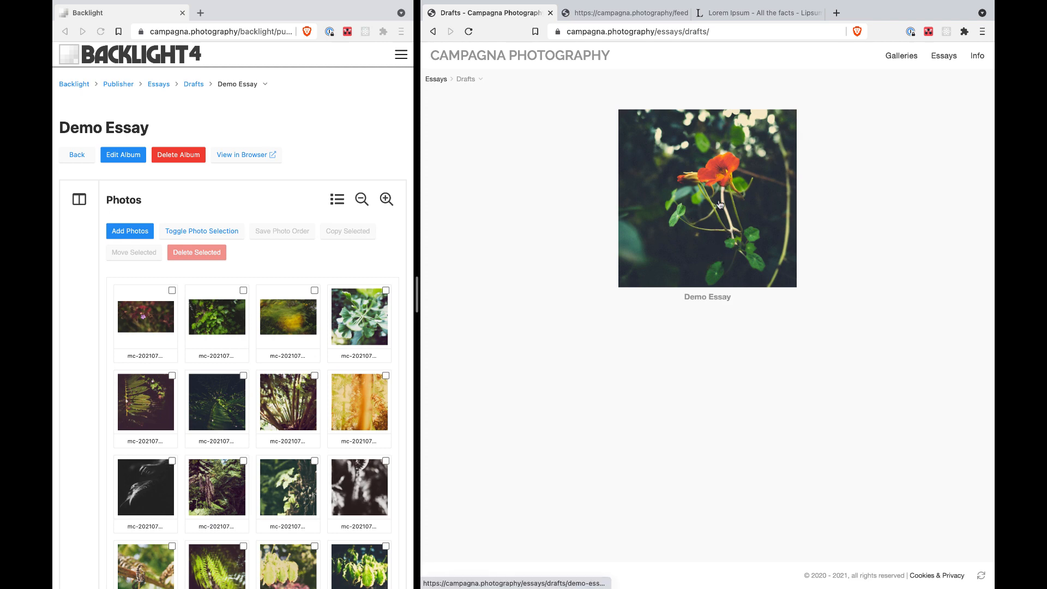
click(720, 205)
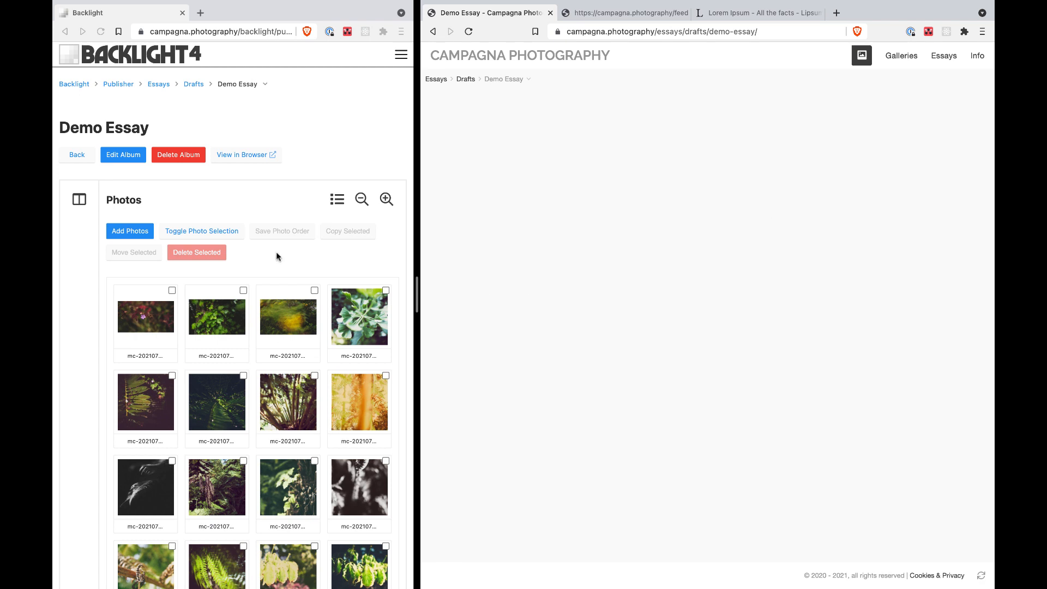
Open the Demo Essay album for editing, expand its Page Content settings, and enlarge the Main Copy field.
click(122, 155)
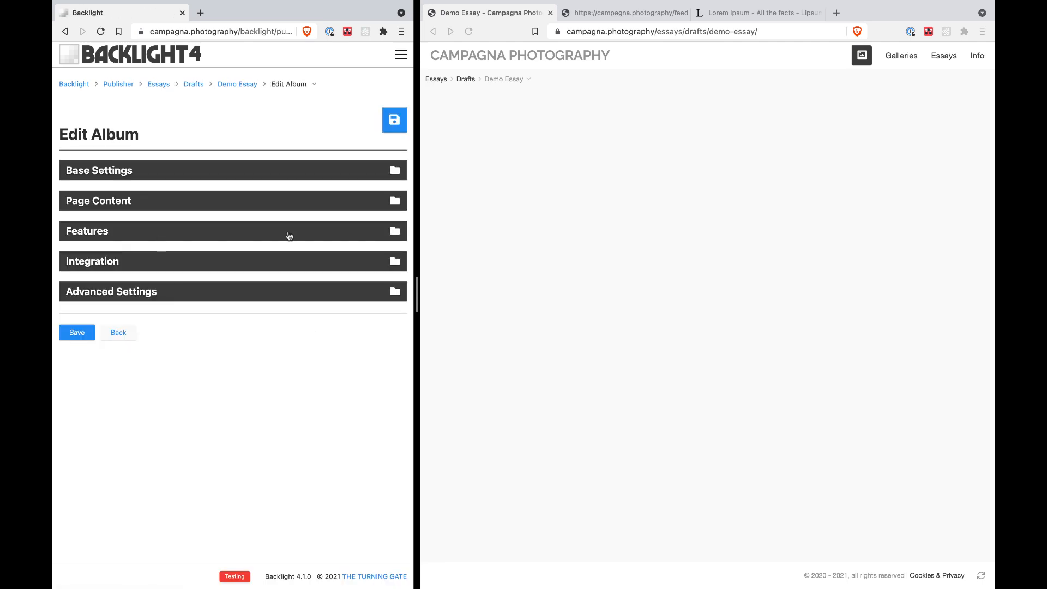
click(236, 171)
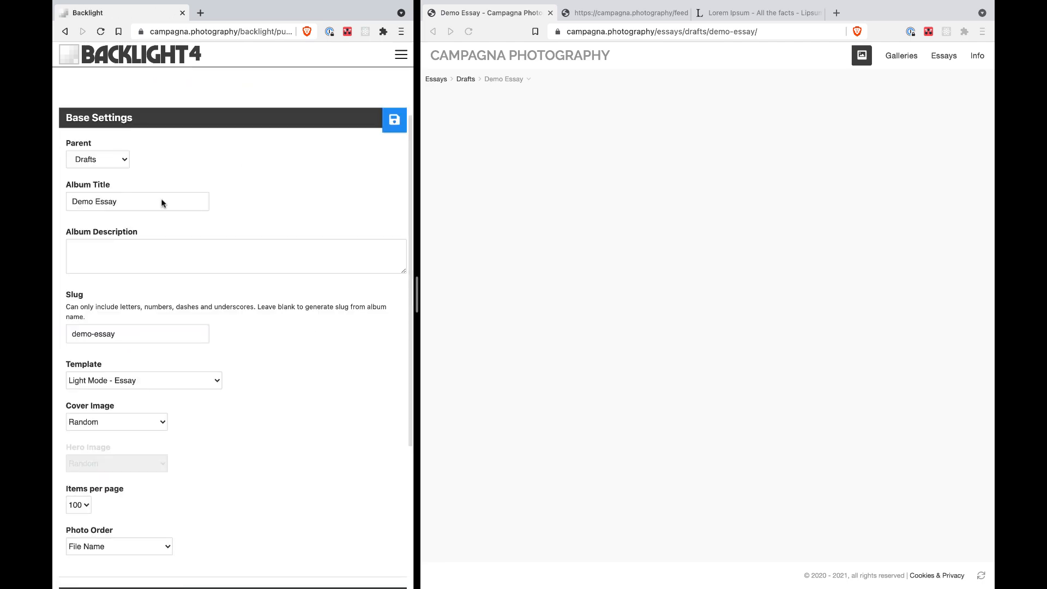
click(186, 118)
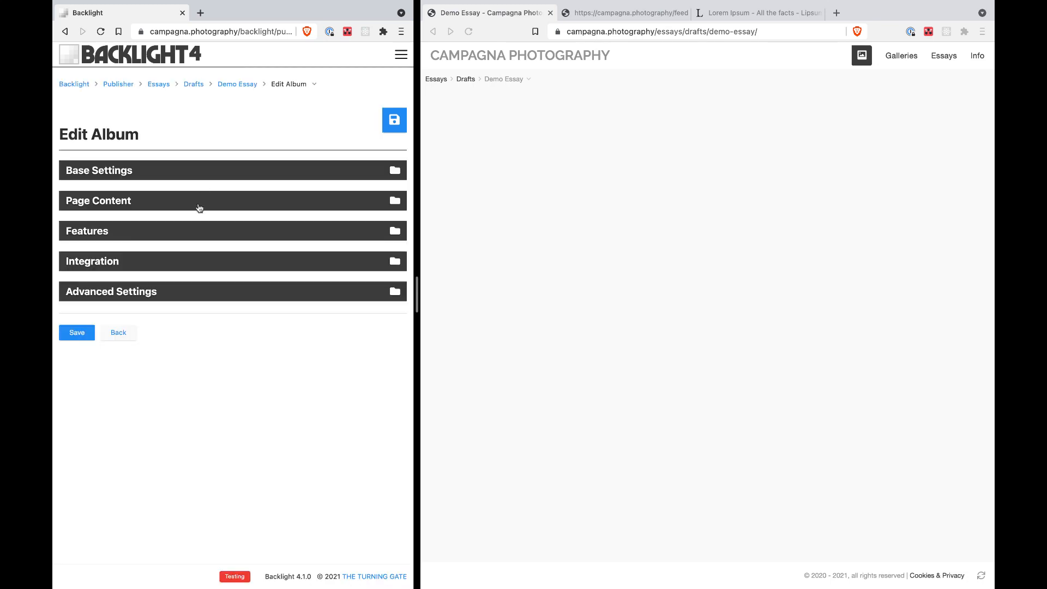
click(183, 201)
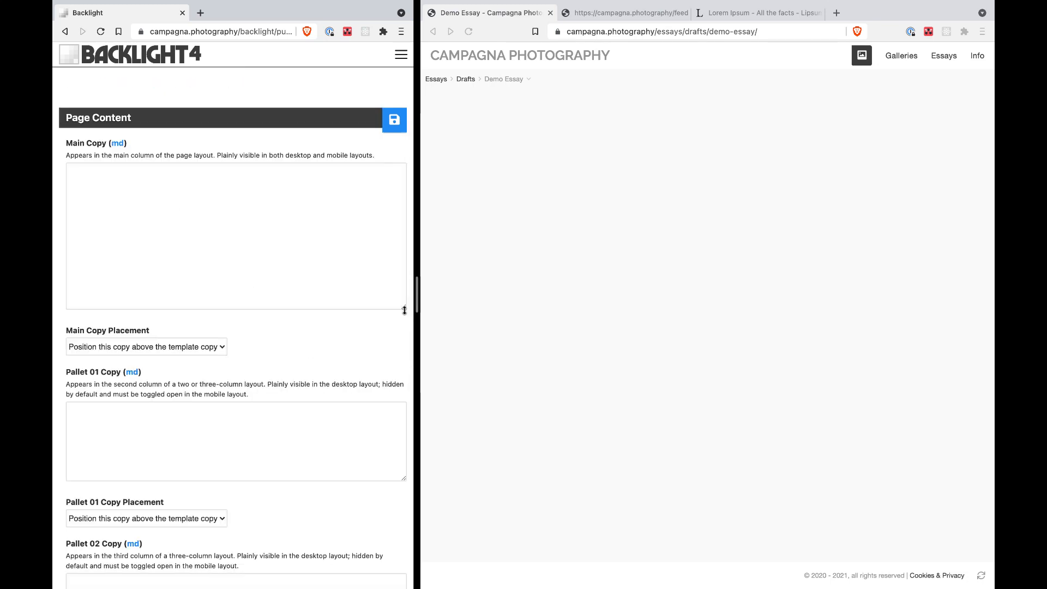
drag(403, 307, 391, 583)
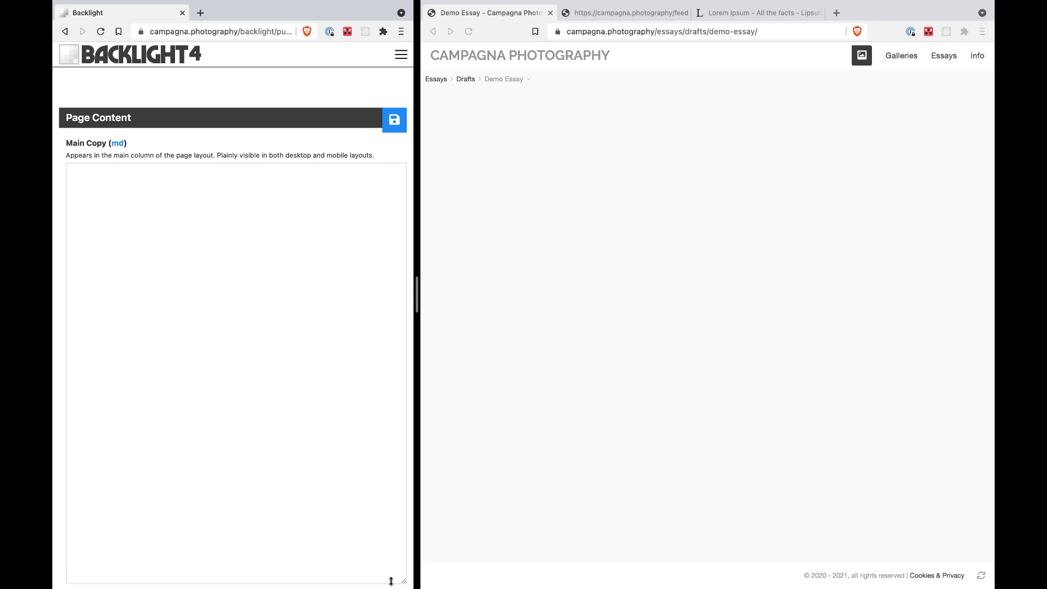
Copy the five Lorem Ipsum paragraphs from the lipsum.com page into the album's Main Copy.
click(753, 13)
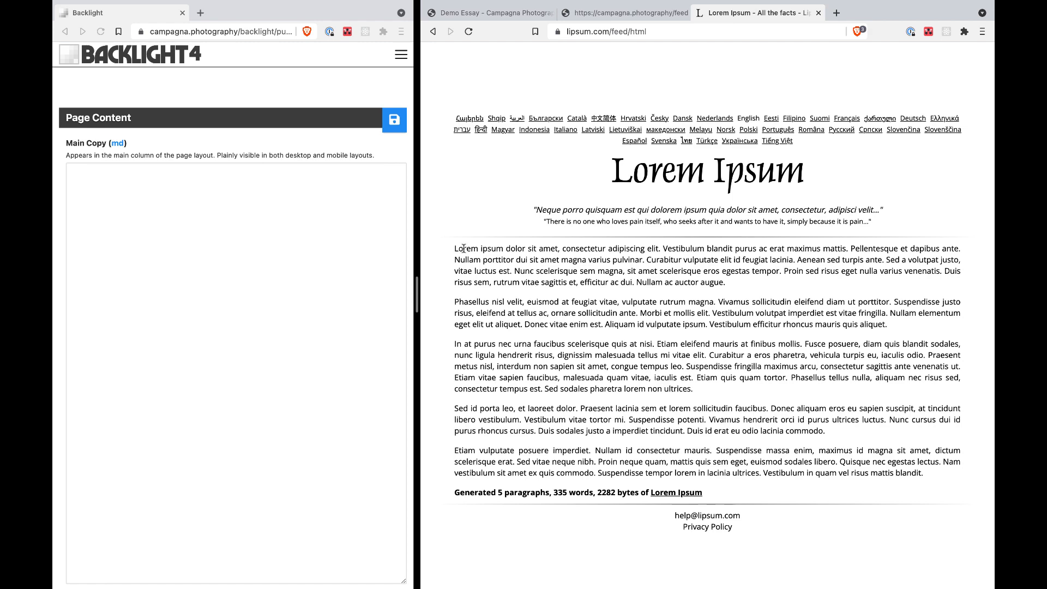
drag(463, 248, 500, 455)
key(super+c)
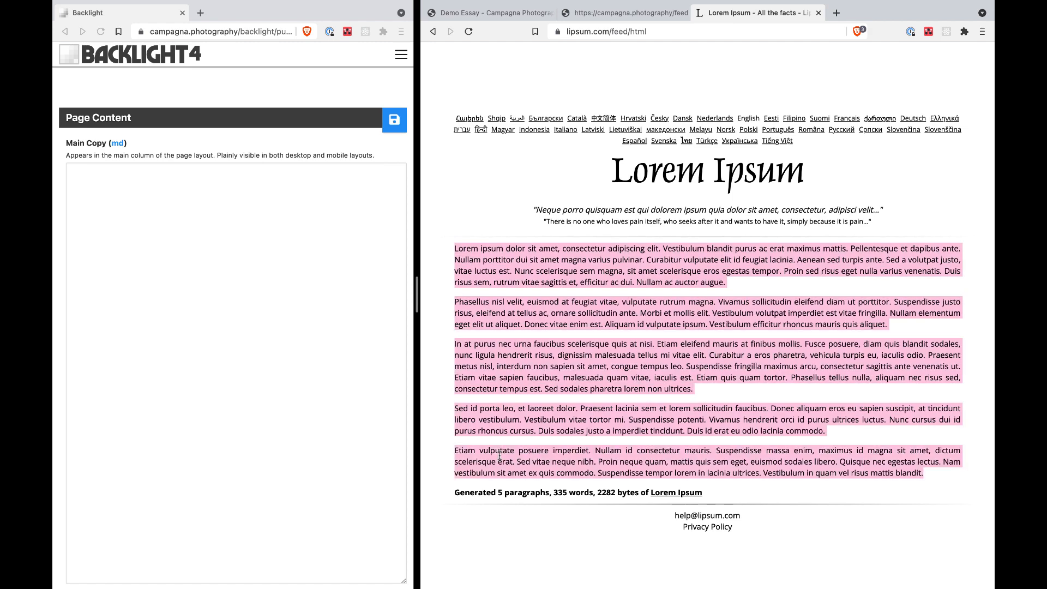
click(159, 355)
key(super+v)
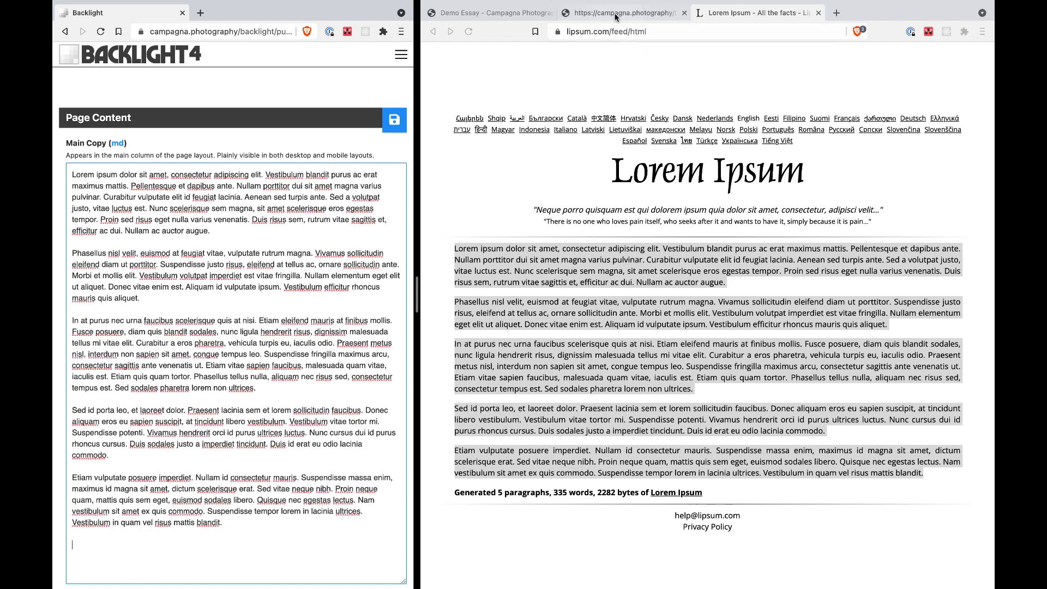
Turn on automatic refresh for the published Demo Essay page, and save the album's edited copy.
click(506, 13)
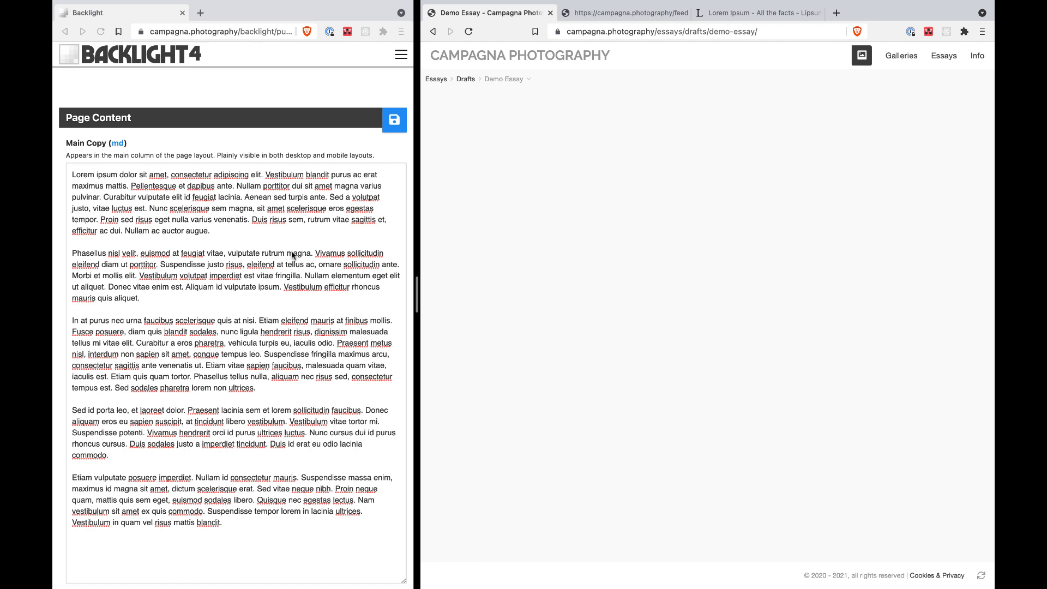
click(271, 93)
click(921, 507)
click(980, 576)
click(395, 121)
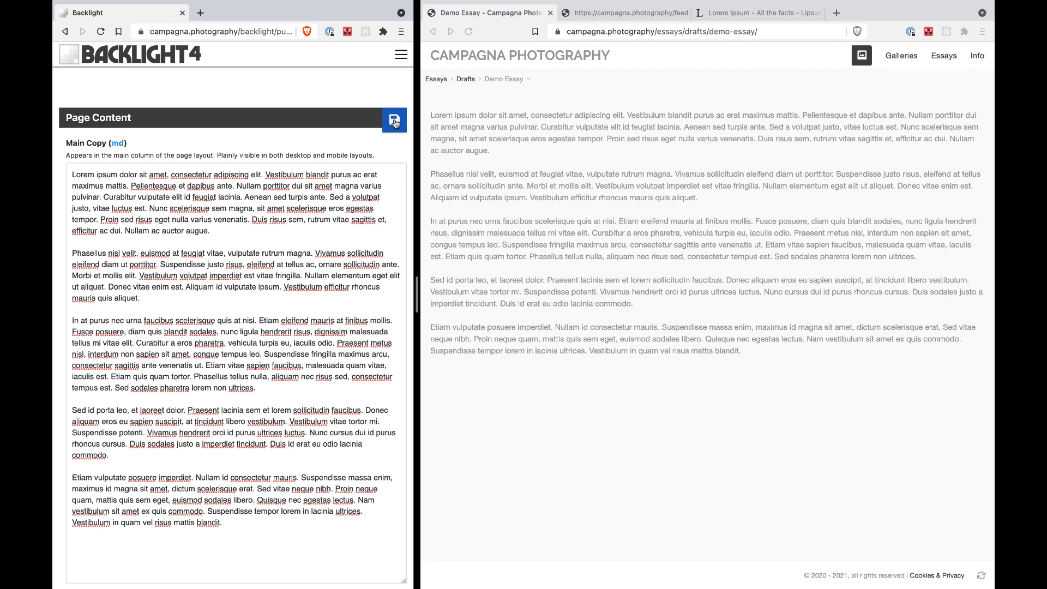
Add the Markdown heading "# Demo Essay" above the first Main Copy paragraph and save the album.
click(320, 196)
key(Up)
key(Up)
key(Up)
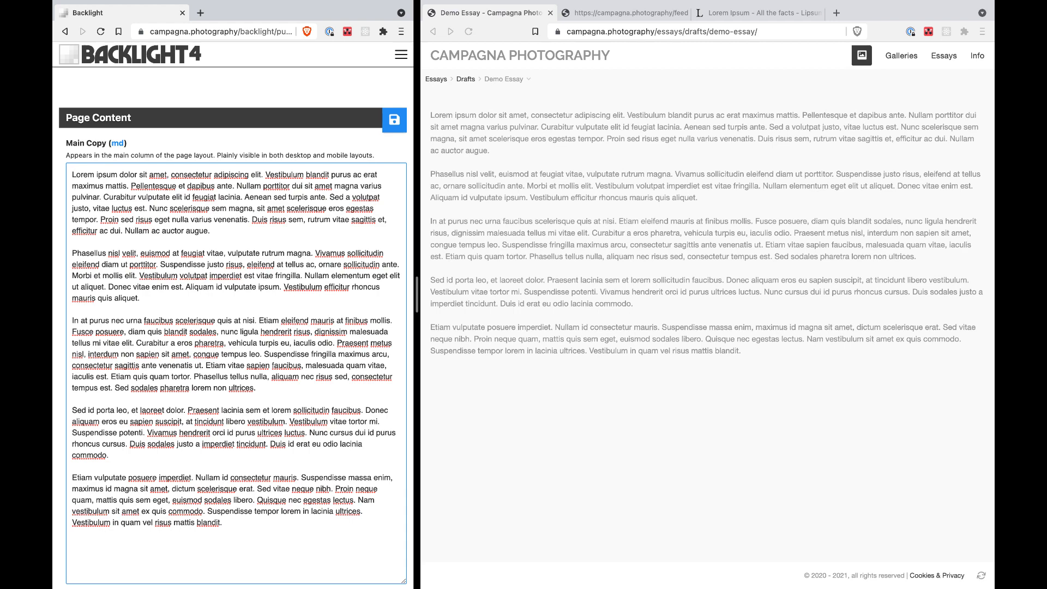
key(Return)
key(Return)
key(Up)
key(Up)
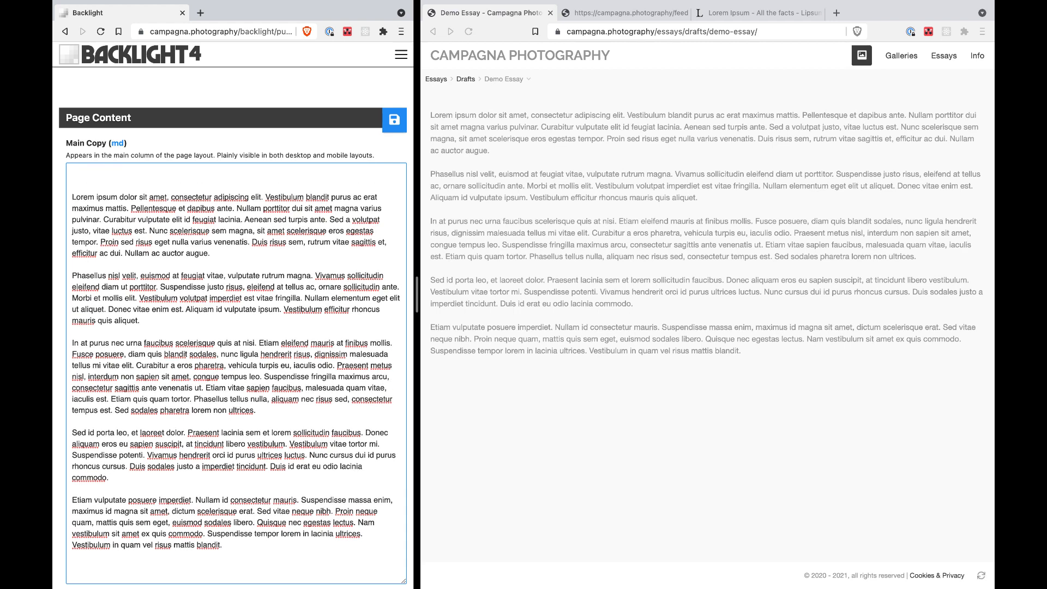
text(# Demo Essay)
click(395, 123)
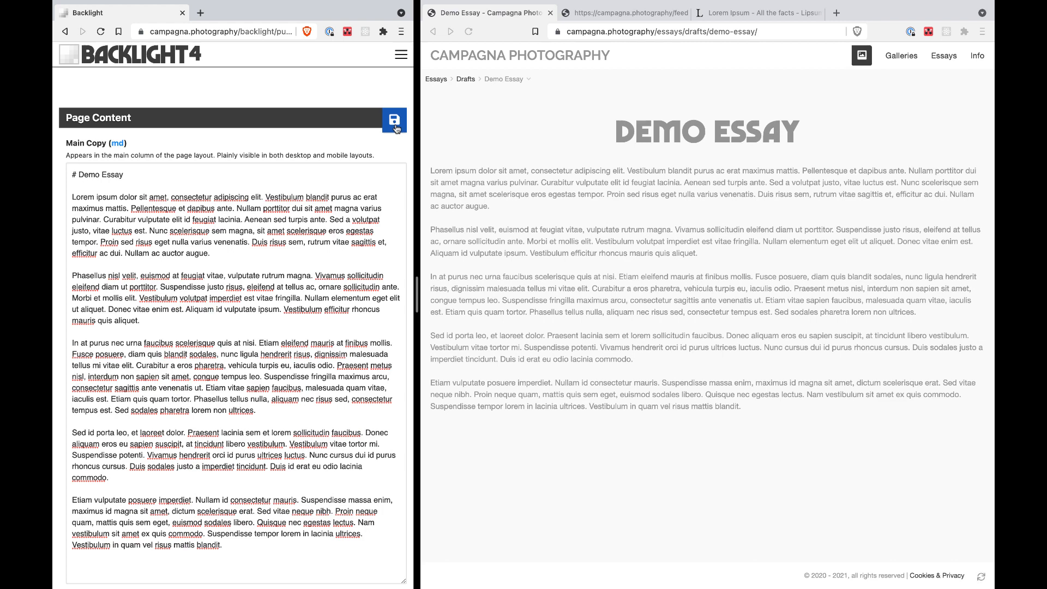
Open the image picker on the published Demo Essay page and look through the album's photos.
click(861, 56)
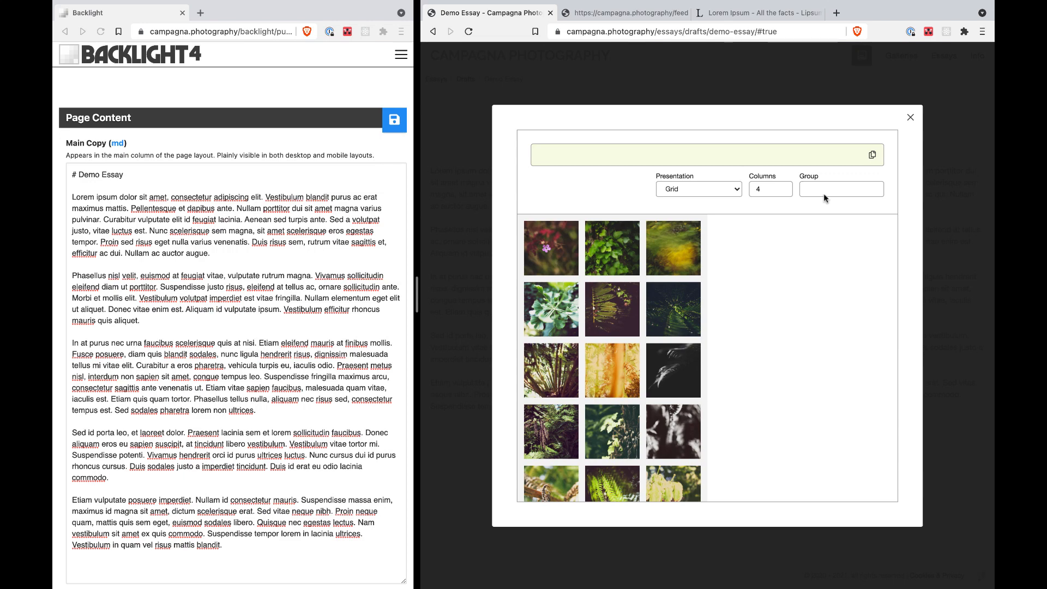
scroll(626, 345, down, 10)
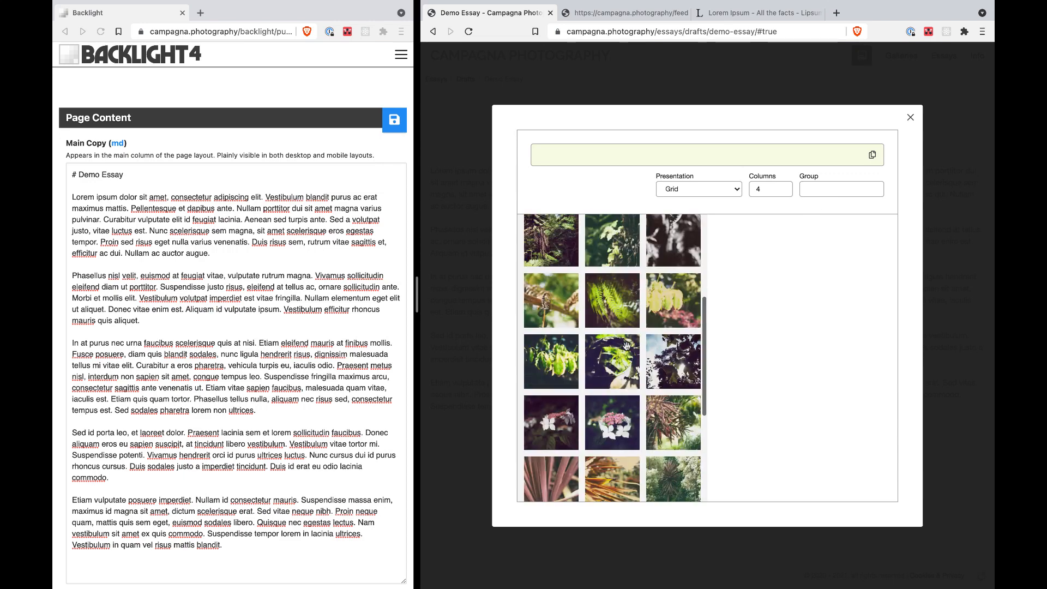
scroll(626, 346, up, 10)
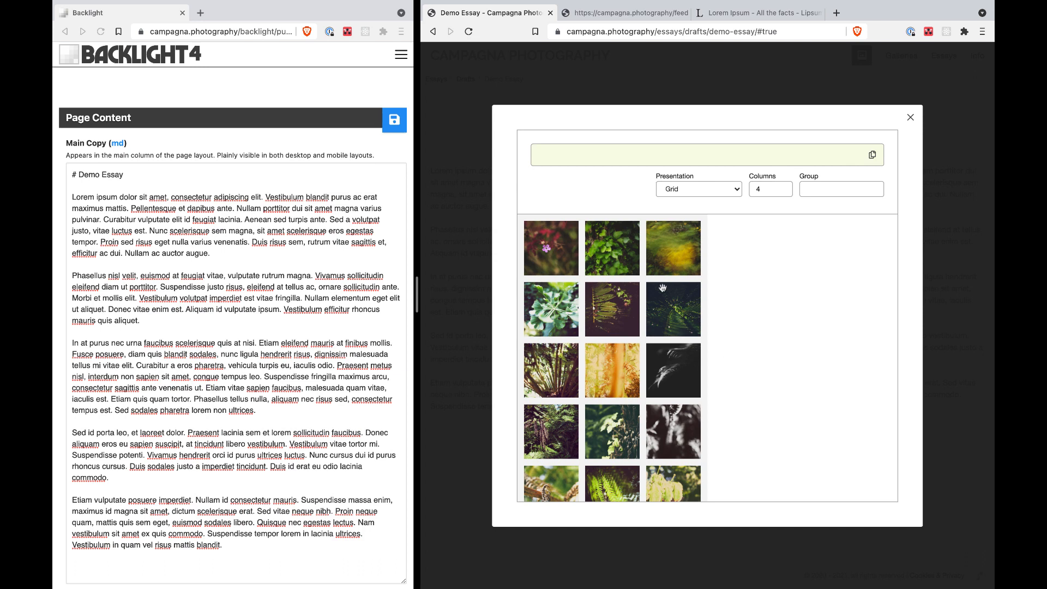
Try selecting photos individually and as a range in the image picker, and clear the selection.
click(561, 253)
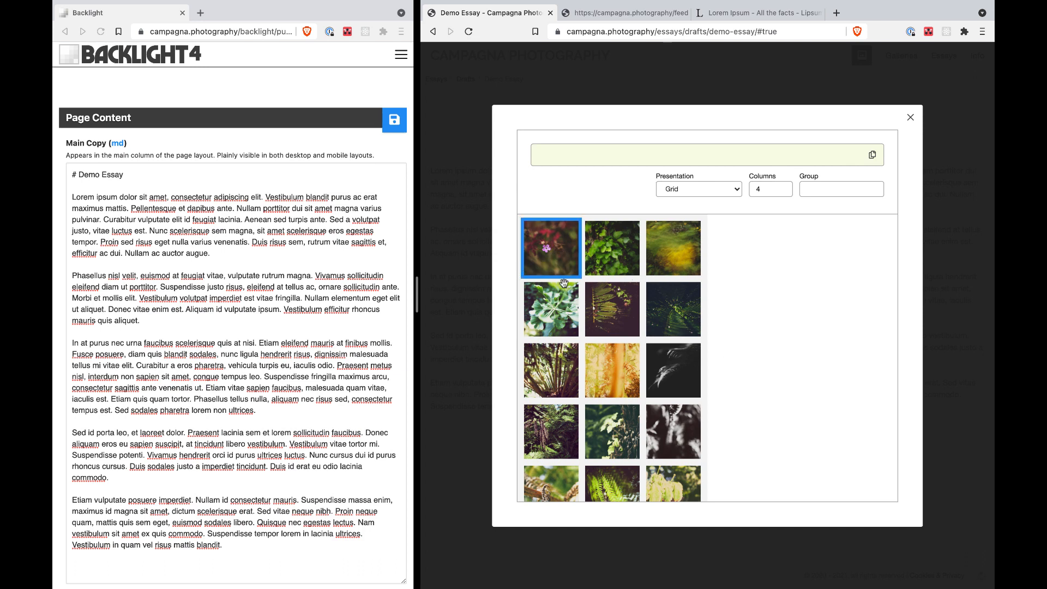
click(608, 256)
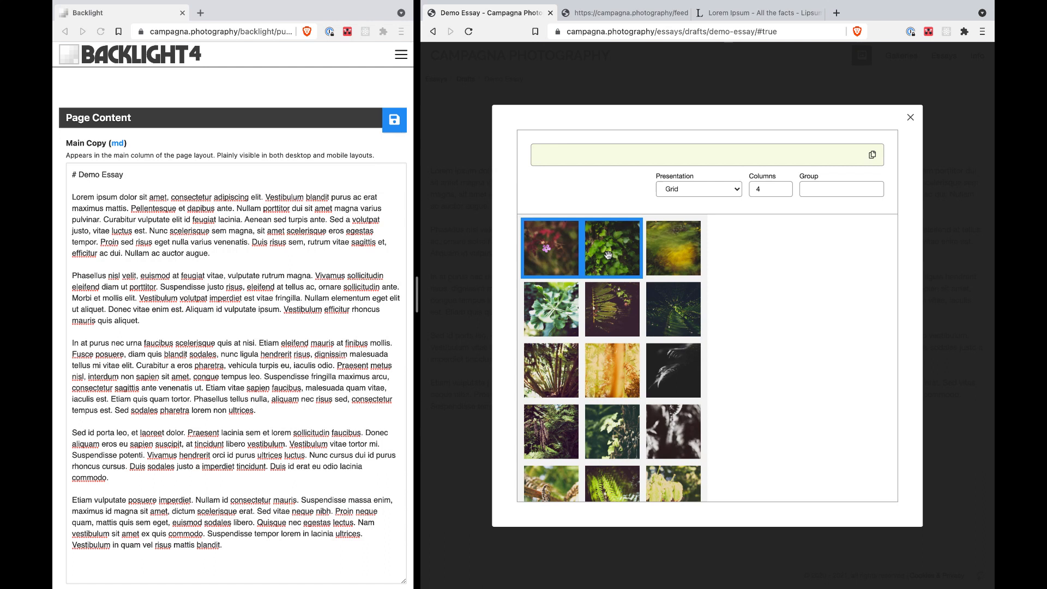
click(665, 252)
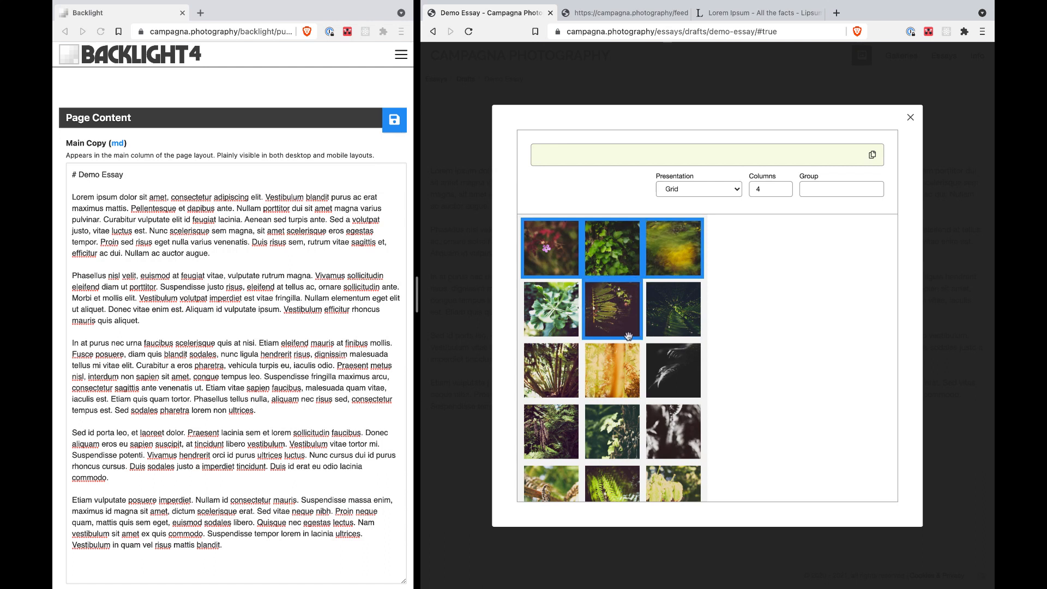
shift+click(669, 435)
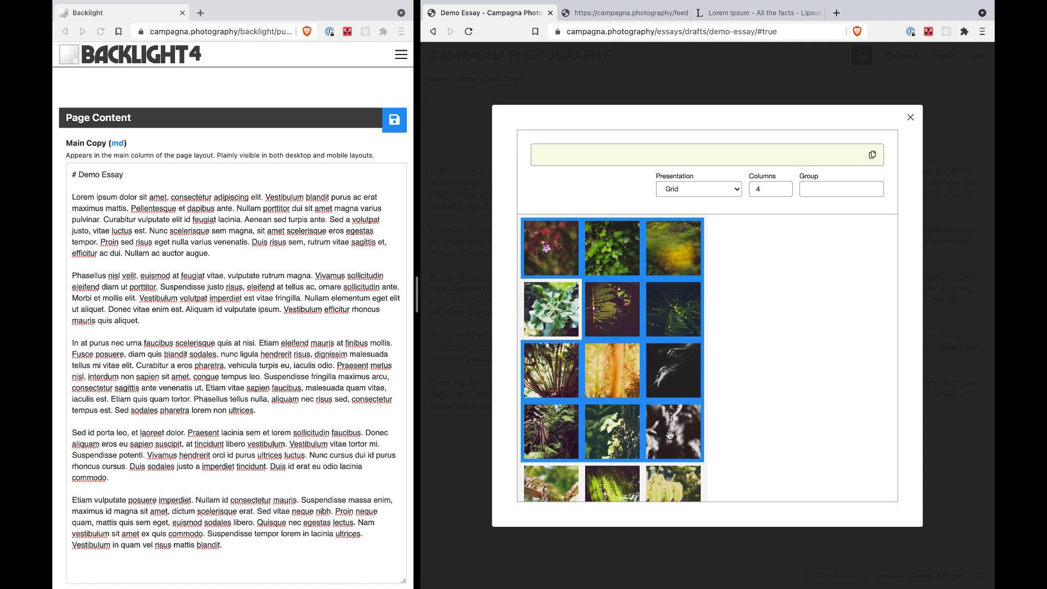
click(783, 360)
Select the first six photos as a range, move them into the picker's empty presentation area, and deselect them.
click(543, 245)
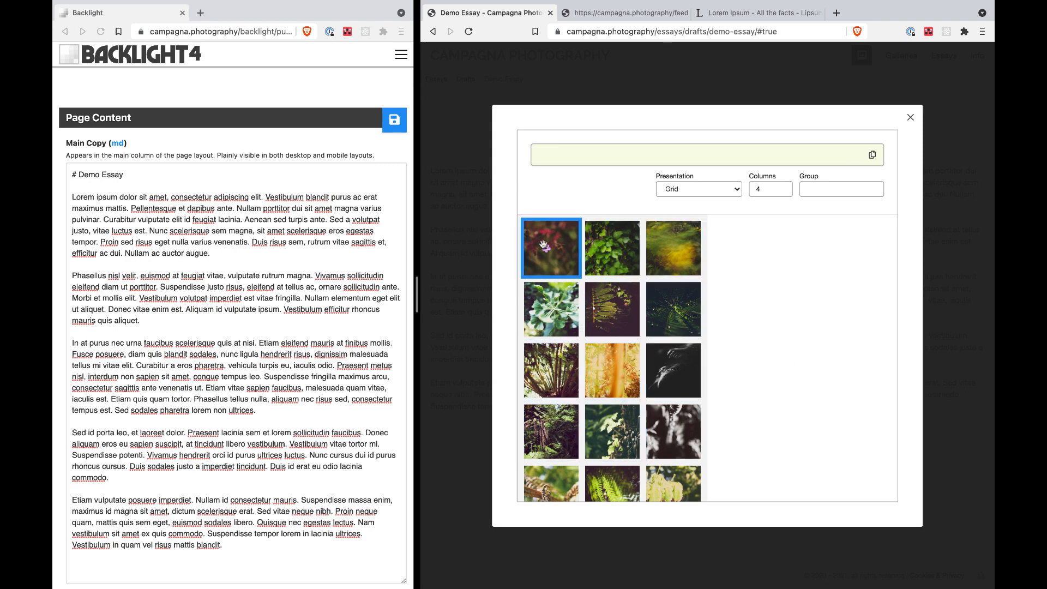
shift+click(683, 320)
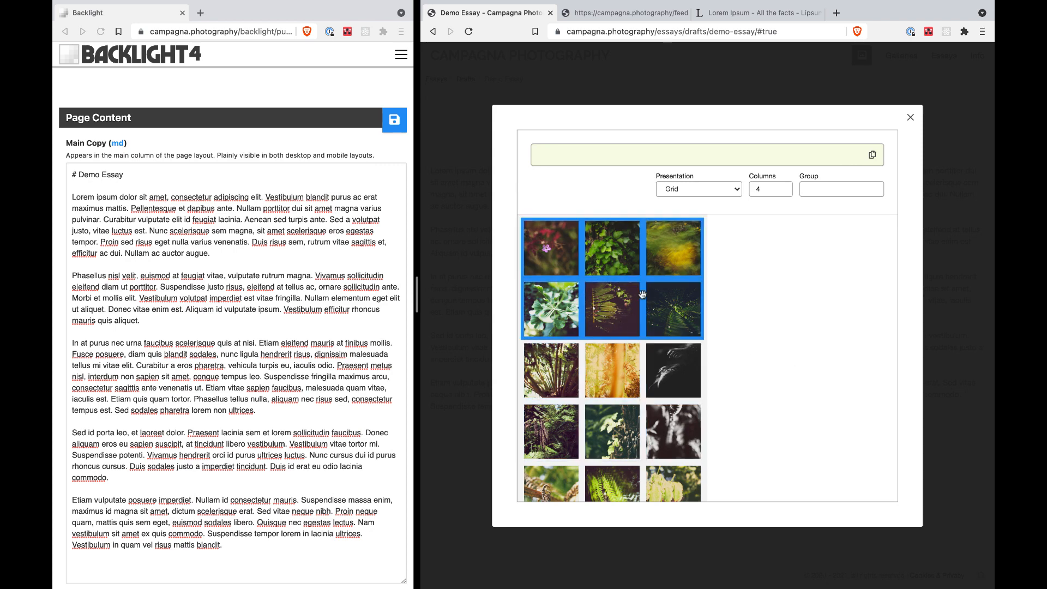
drag(675, 262, 799, 266)
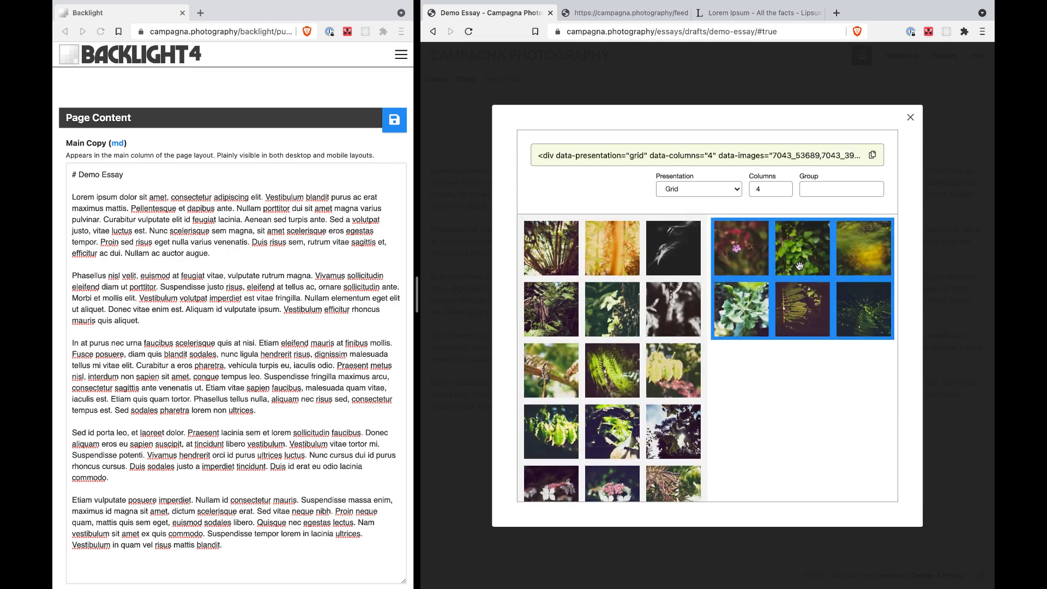
click(812, 418)
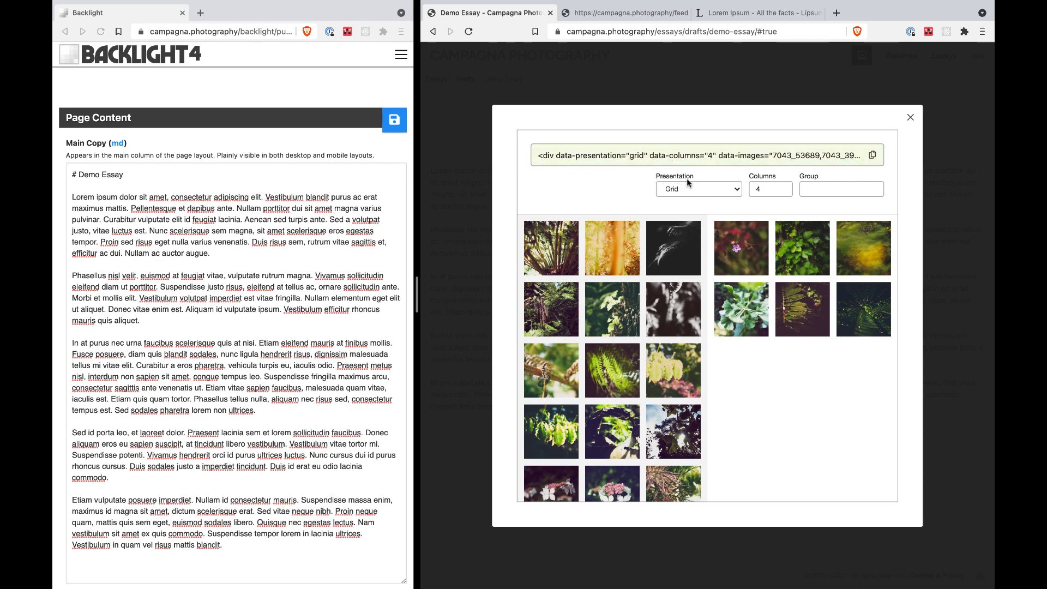
Examine the presentation types, column setting and group field offered for the six photos in the image picker.
click(725, 191)
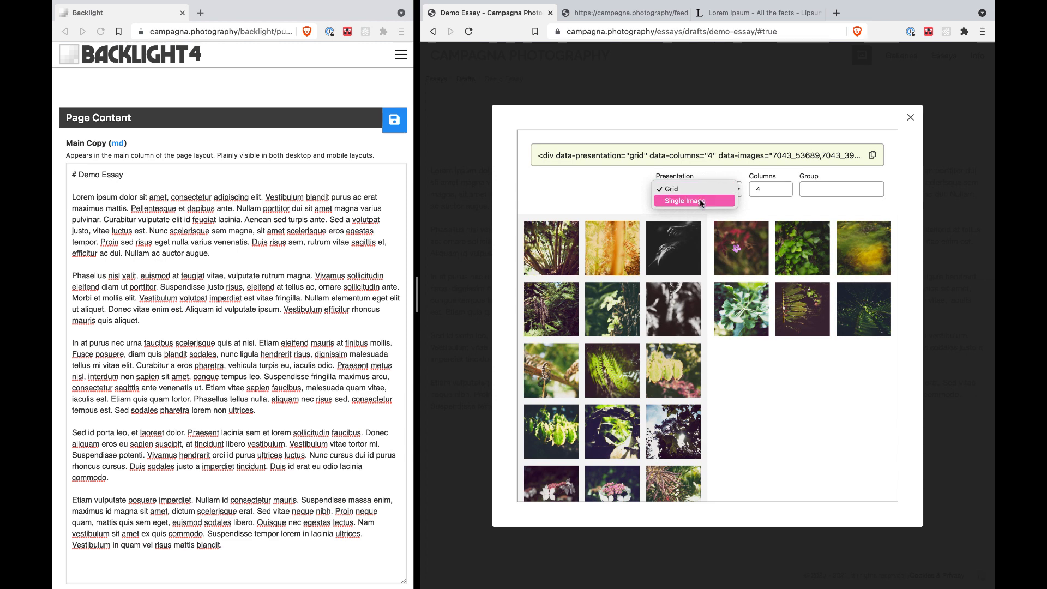
click(612, 198)
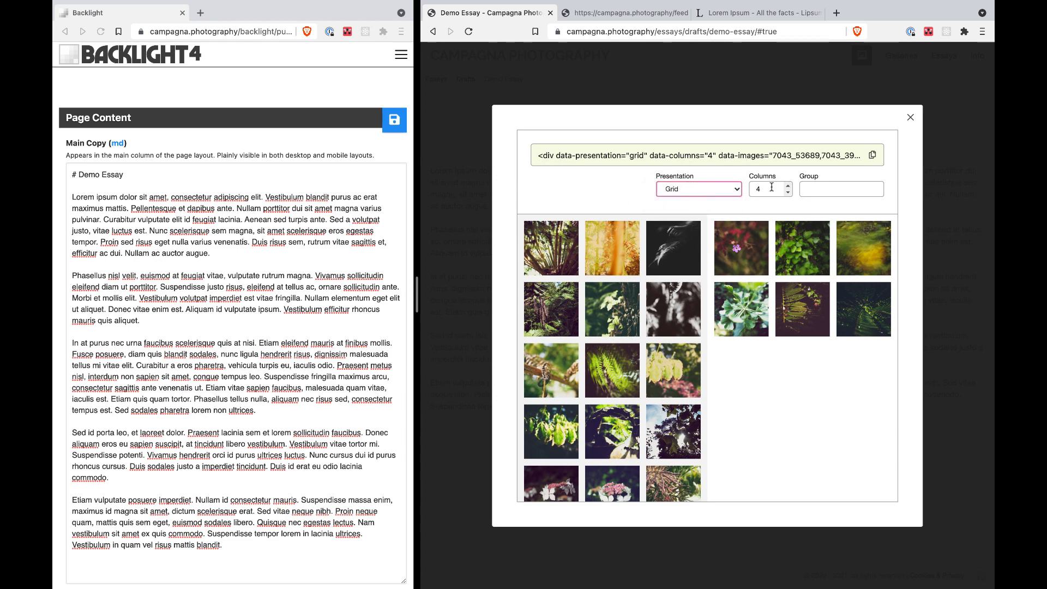
click(864, 192)
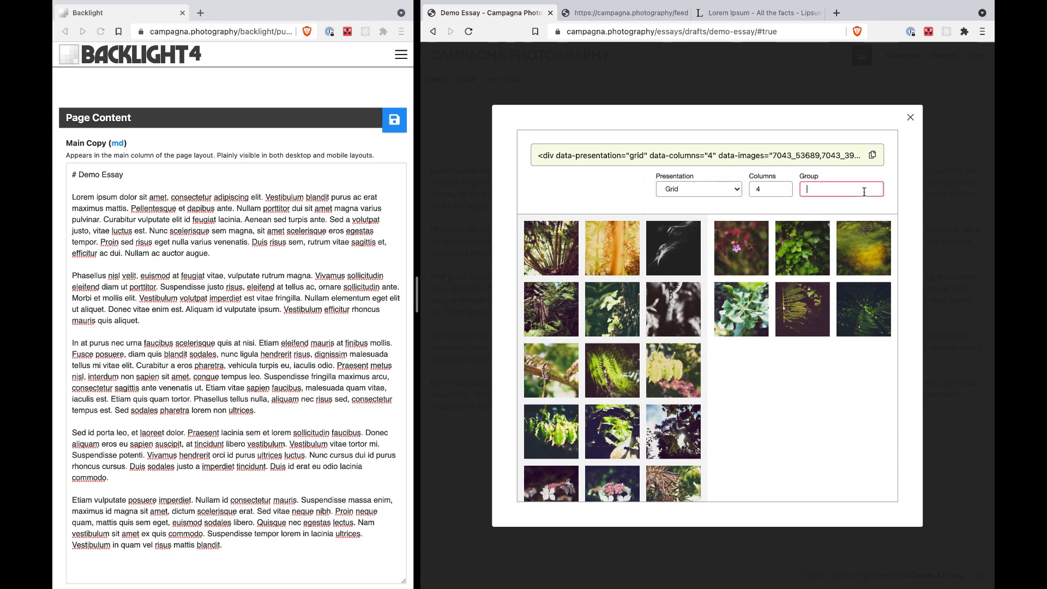
click(749, 264)
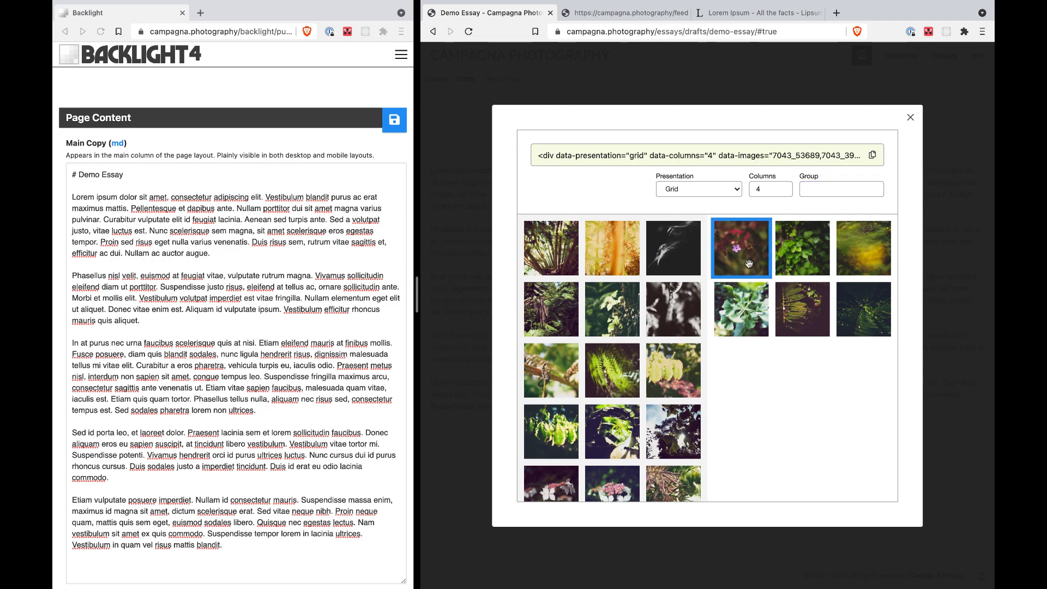
Select all six photos in the presentation area as a range and return them to the picker's album list.
key(ctrl+a)
click(760, 377)
click(734, 252)
shift+click(855, 307)
drag(740, 259, 581, 266)
click(762, 295)
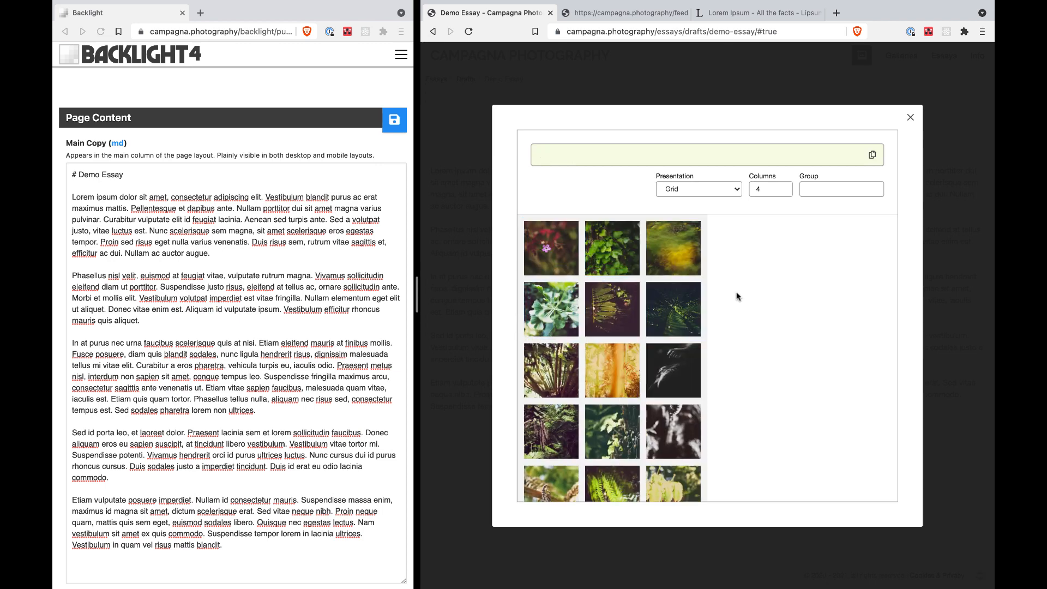
Add only the purple flower photo to the presentation area, set it to Single Image without a group, and copy the generated code.
click(554, 256)
drag(554, 256, 760, 252)
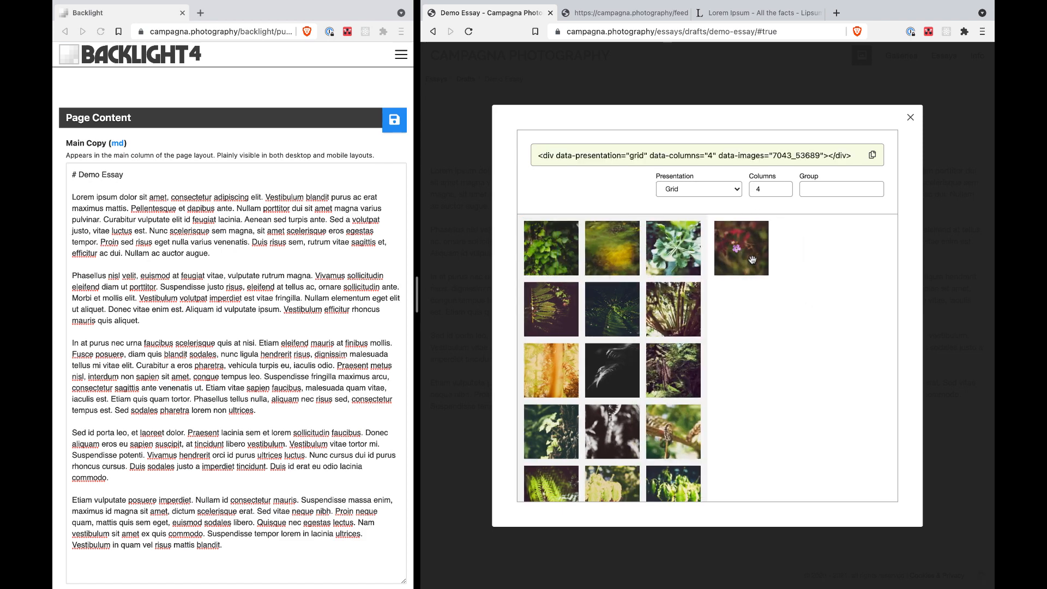
click(711, 192)
click(710, 203)
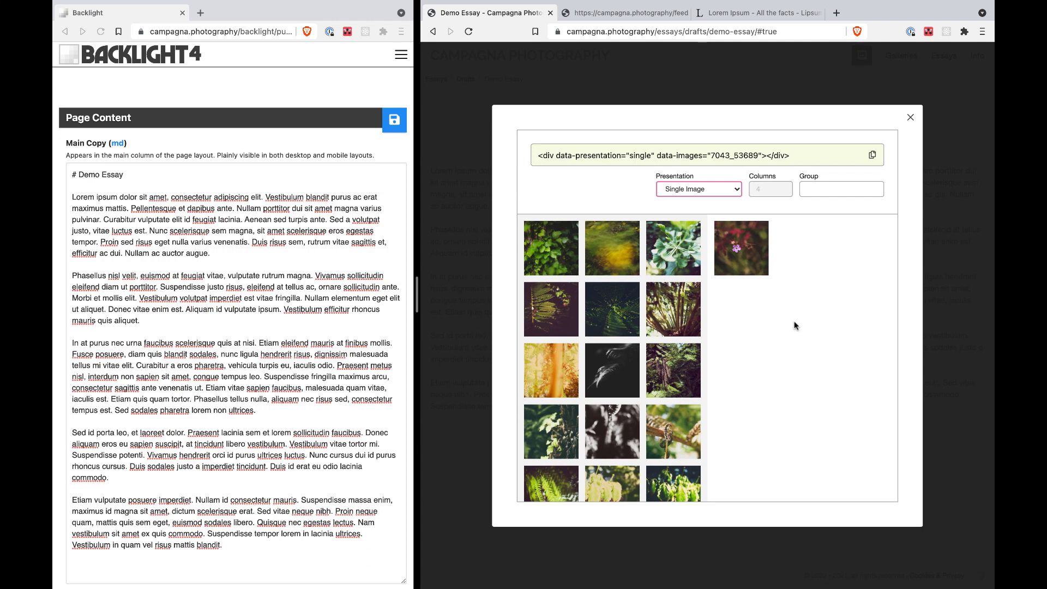
click(817, 191)
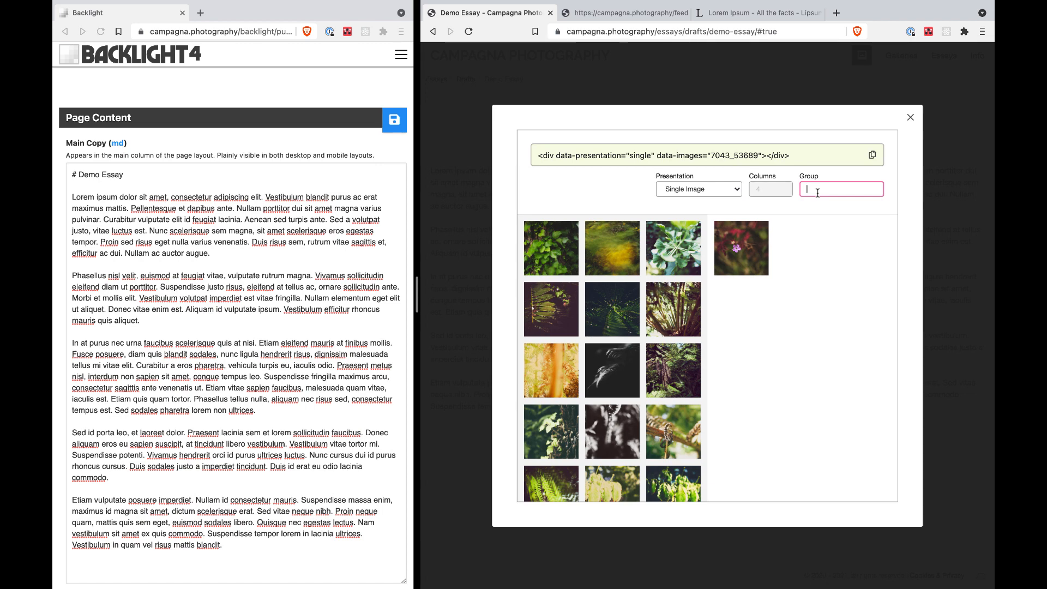
click(810, 318)
click(701, 158)
Insert the copied single-image code as its own block below the "# Demo Essay" heading, save, and check the published page.
click(141, 184)
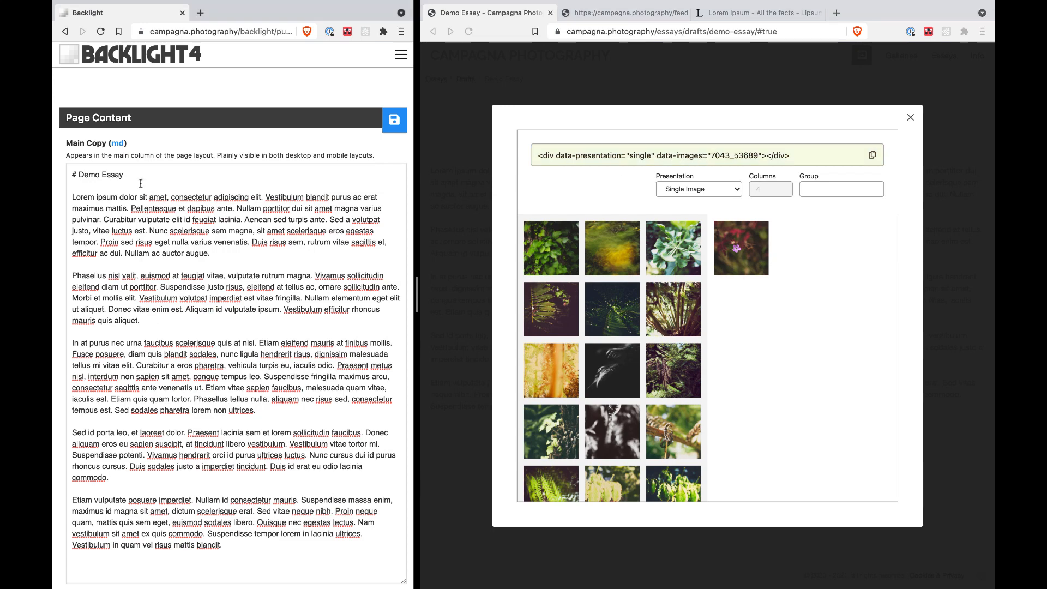
key(Return)
text(<div data-presentation="single" data-images="7043_53689"></div>)
key(Return)
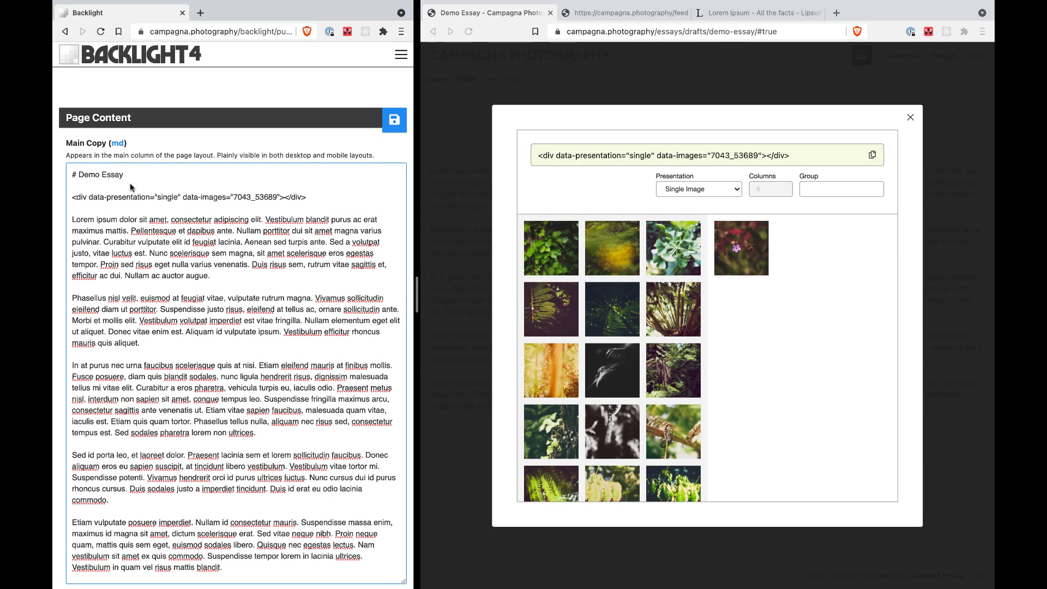
click(394, 119)
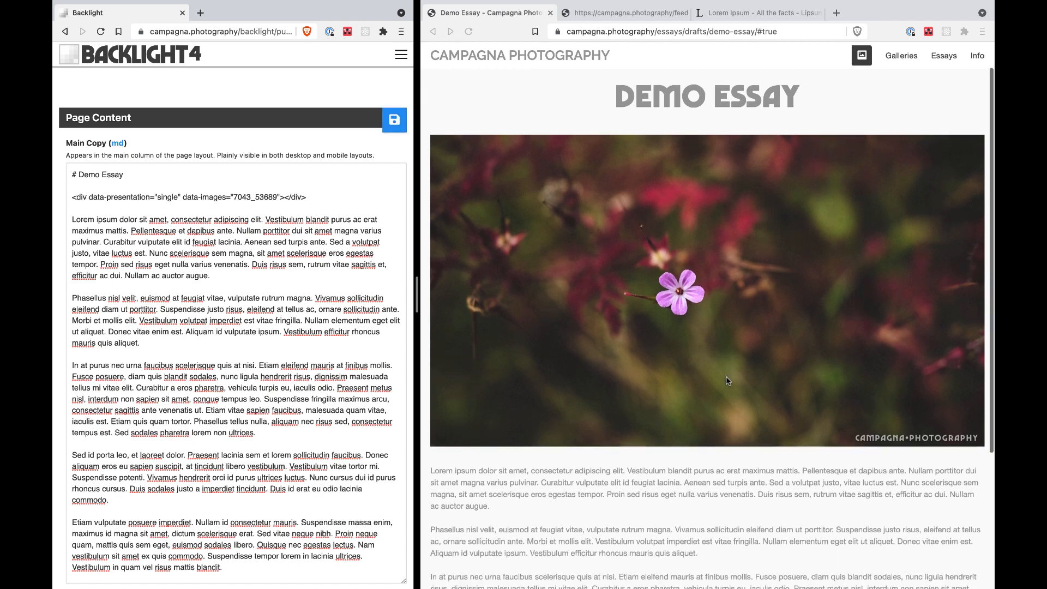
scroll(726, 380, down, 3)
scroll(726, 380, down, 2)
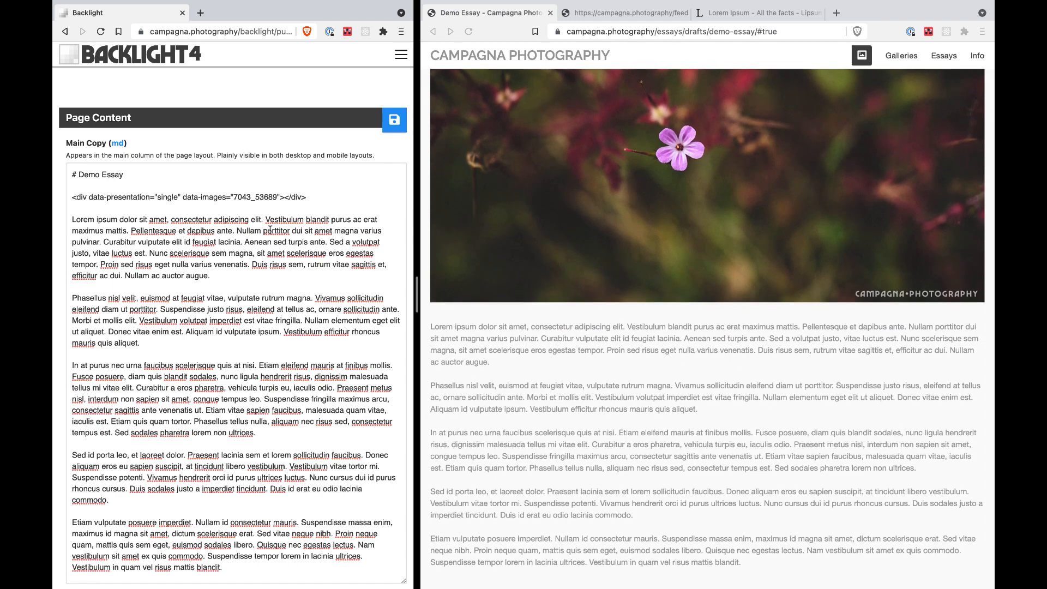
click(552, 351)
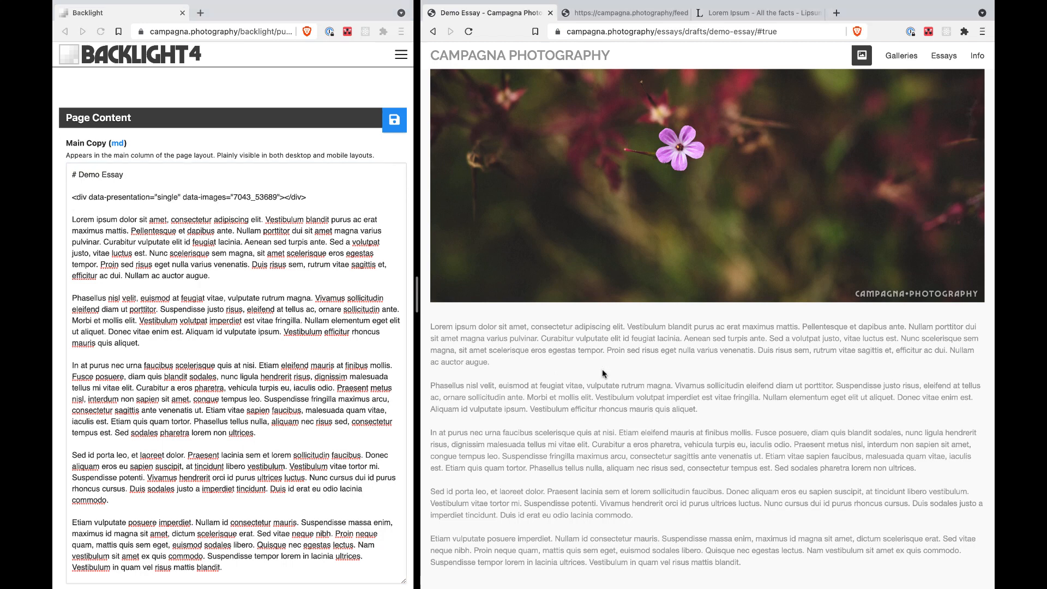
Reopen the image picker and move the fourth through ninth album photos as a range into the presentation area.
click(860, 60)
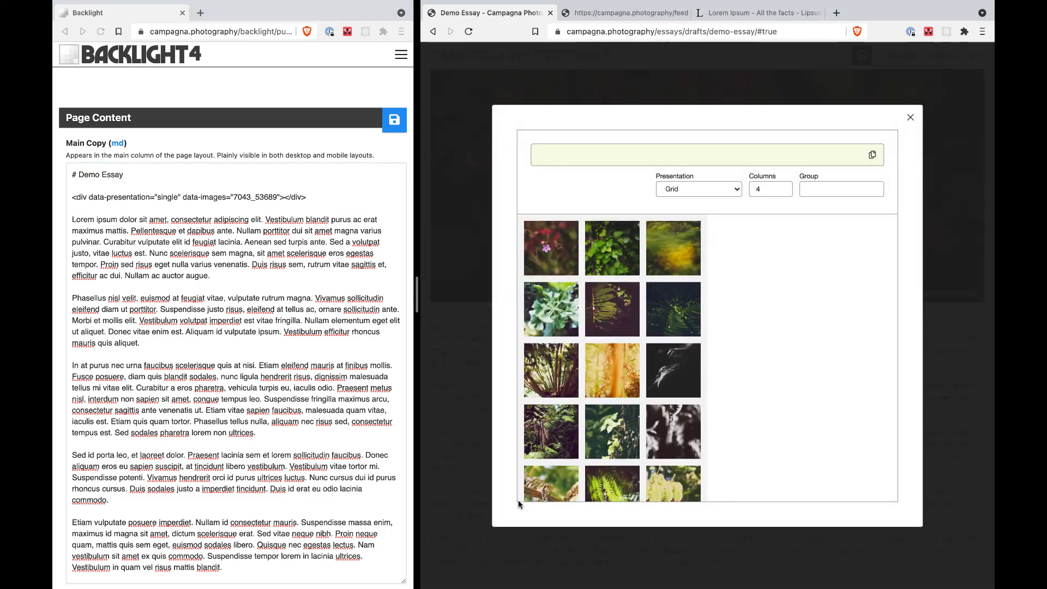
scroll(601, 395, down, 1)
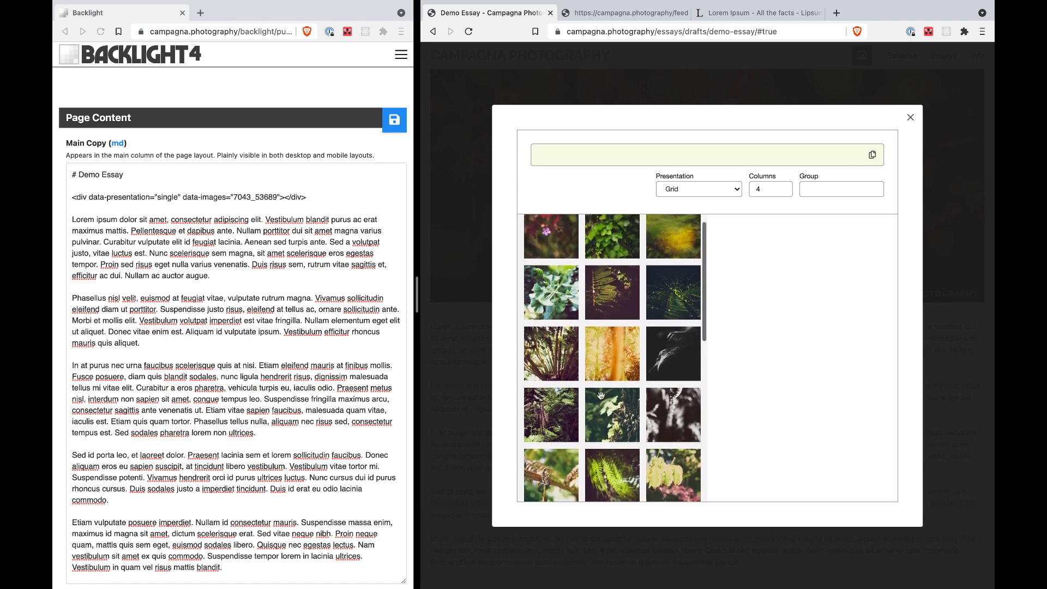
click(562, 305)
shift+click(666, 358)
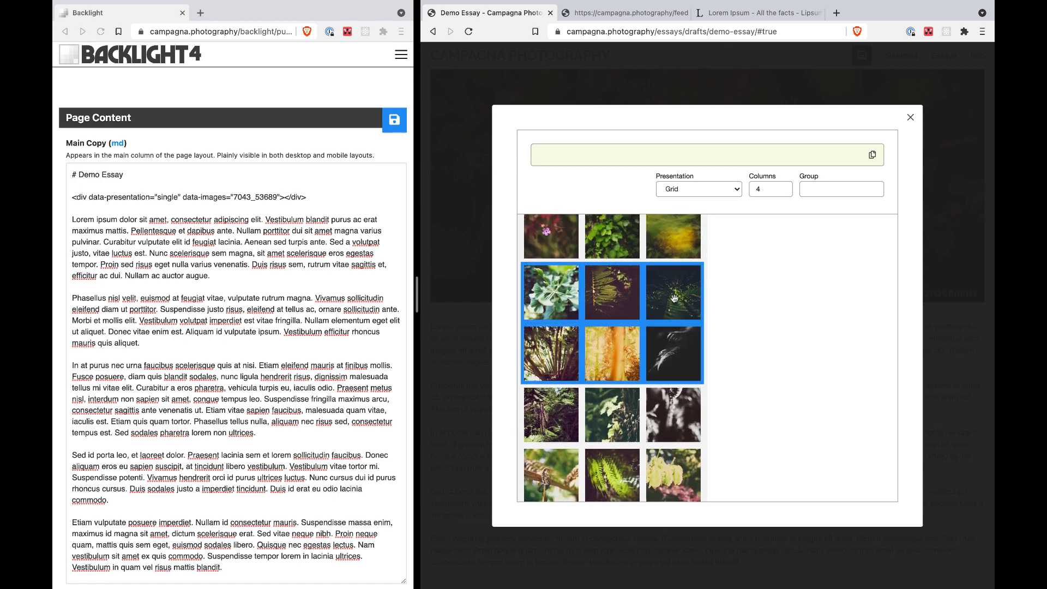
drag(675, 301, 803, 327)
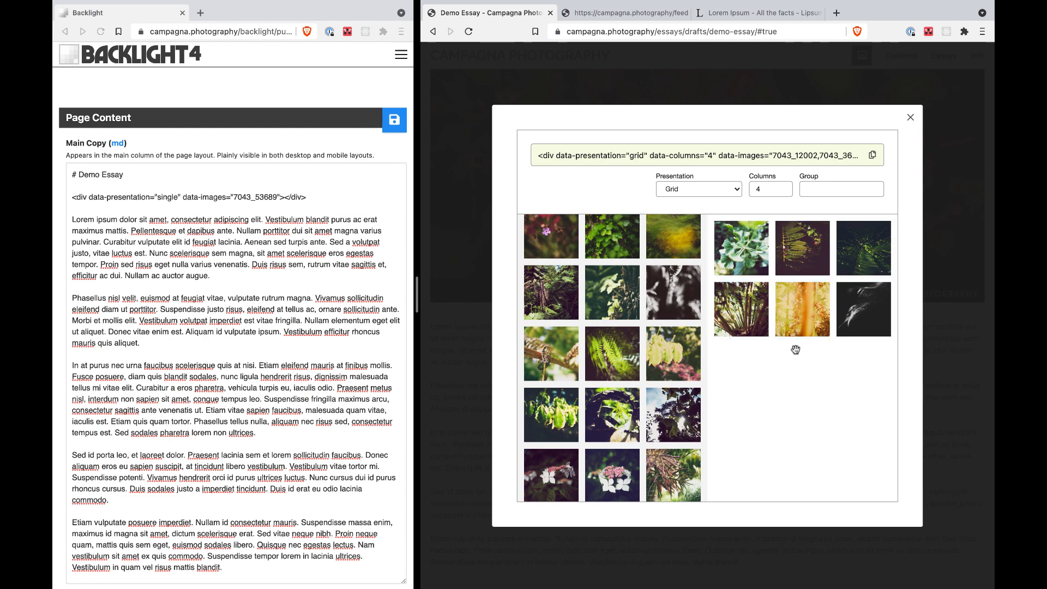
Set the grid presentation to 3 columns and group 1, and copy its generated code.
click(778, 188)
click(787, 192)
click(846, 189)
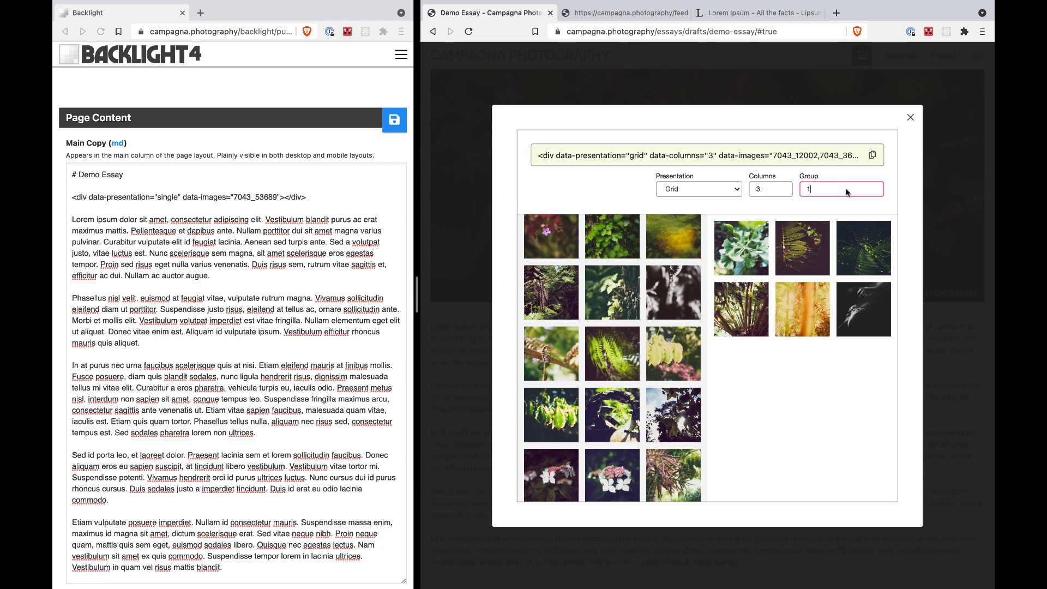
click(829, 157)
Insert the copied grid code as its own block after the first Main Copy paragraph and save the album.
click(178, 286)
key(Return)
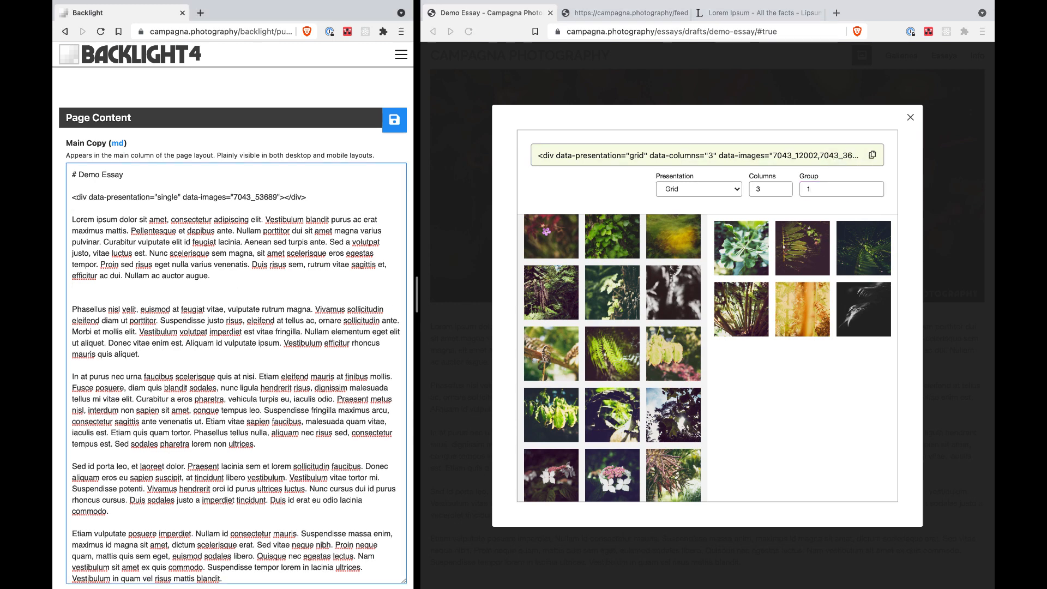
text(<div data-presentation="grid" data-columns="3" data-images="7043_12002,7043_36629,7043_15148,7043_88601,7043_74852,7043_95040" data-group="1"></div>)
key(Return)
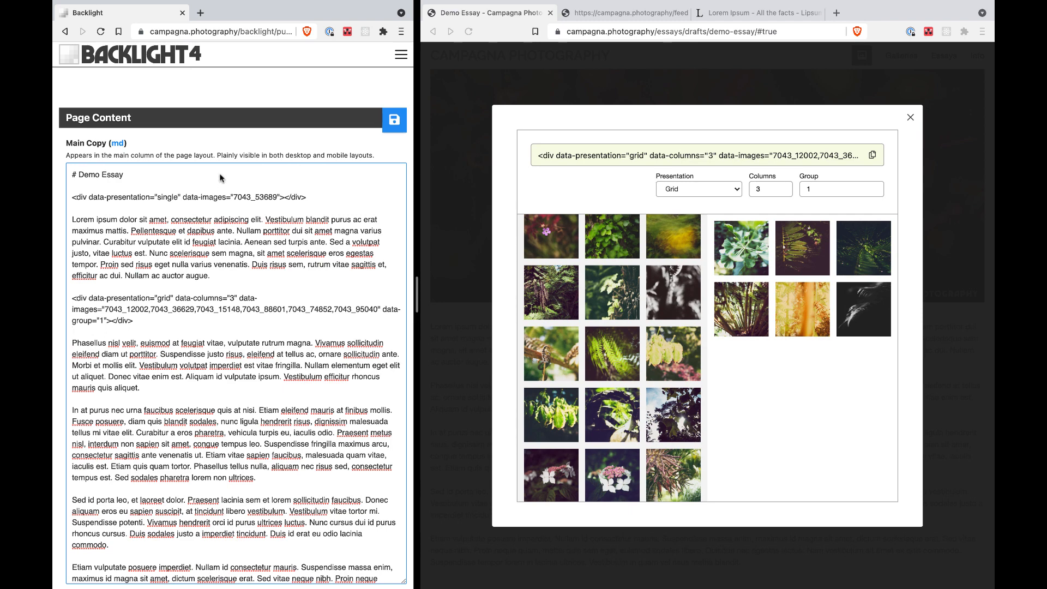
click(396, 118)
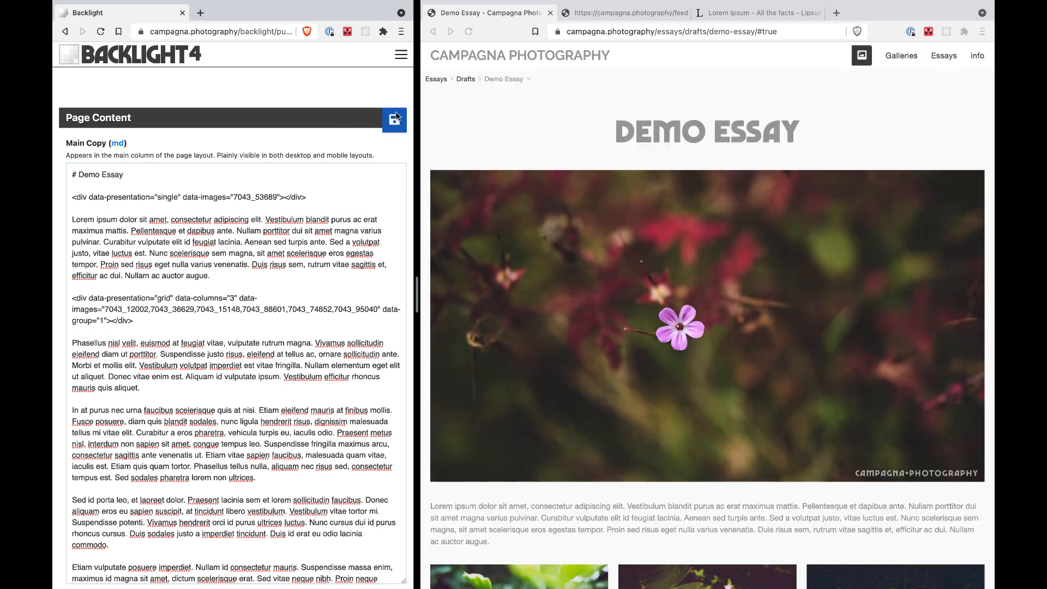
Review the photo grid on the published page, browse its images enlarged in the lightbox, and return to the page.
scroll(611, 311, down, 8)
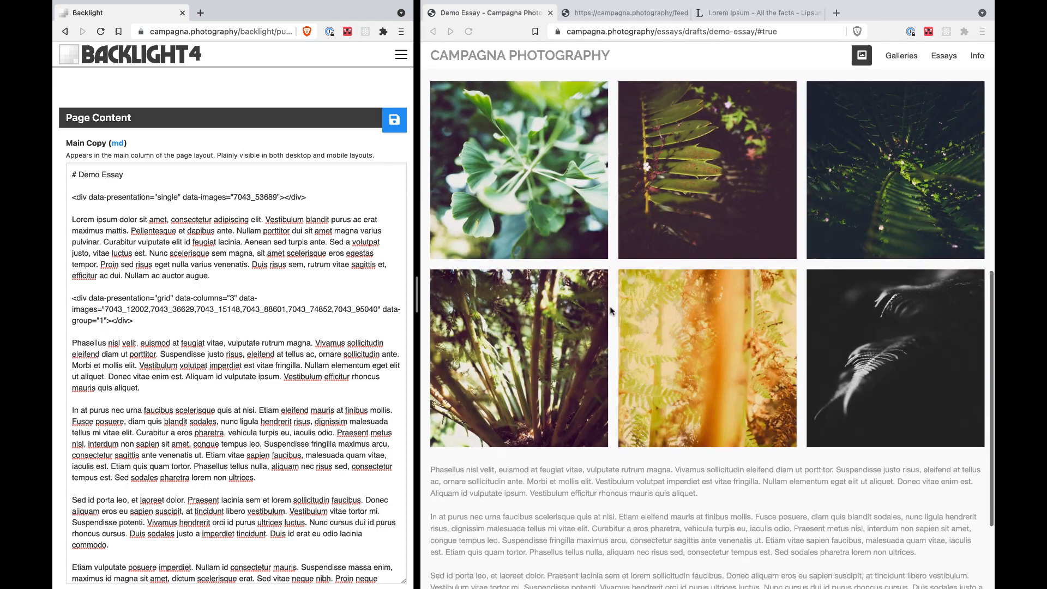
scroll(561, 316, up, 5)
click(513, 322)
click(513, 322)
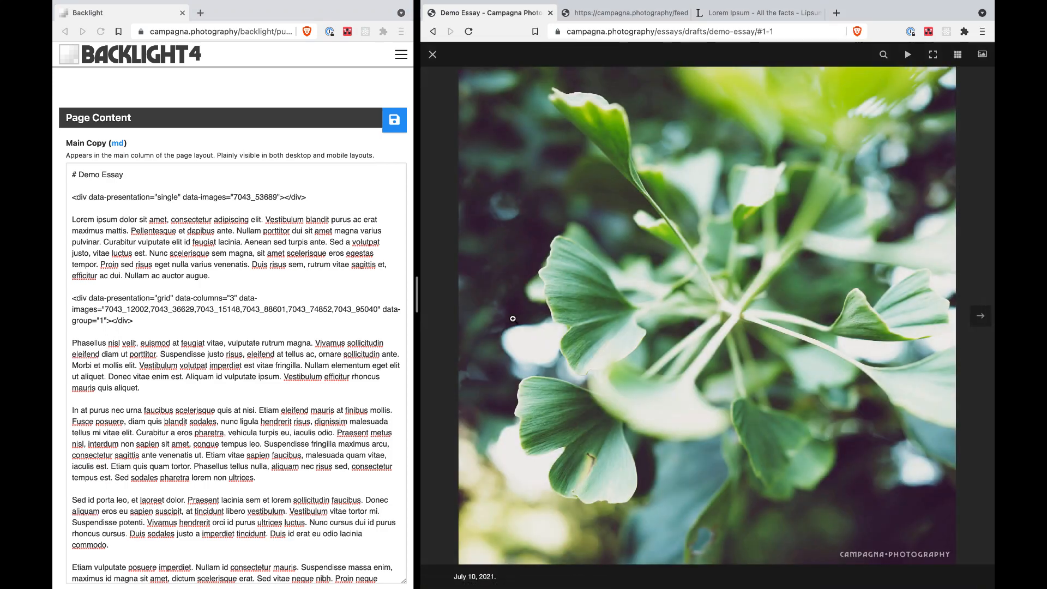
click(512, 318)
key(Right)
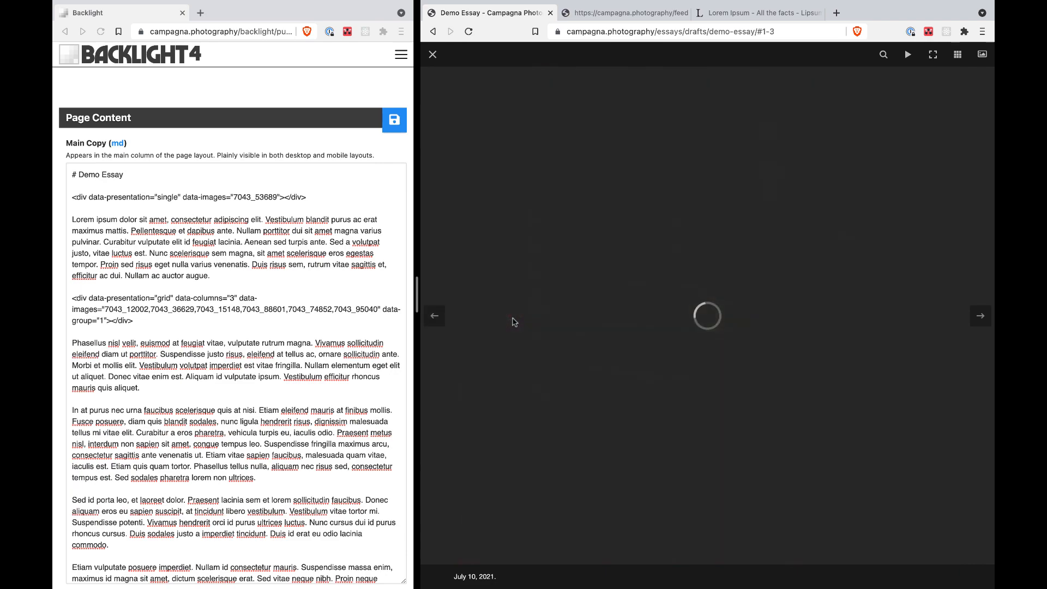
key(Escape)
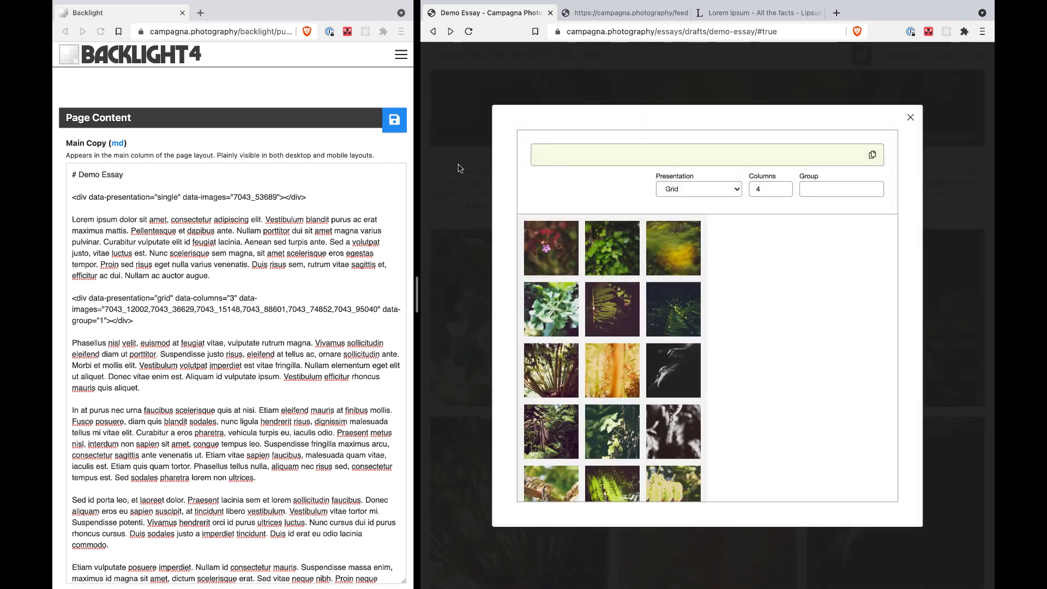
click(446, 169)
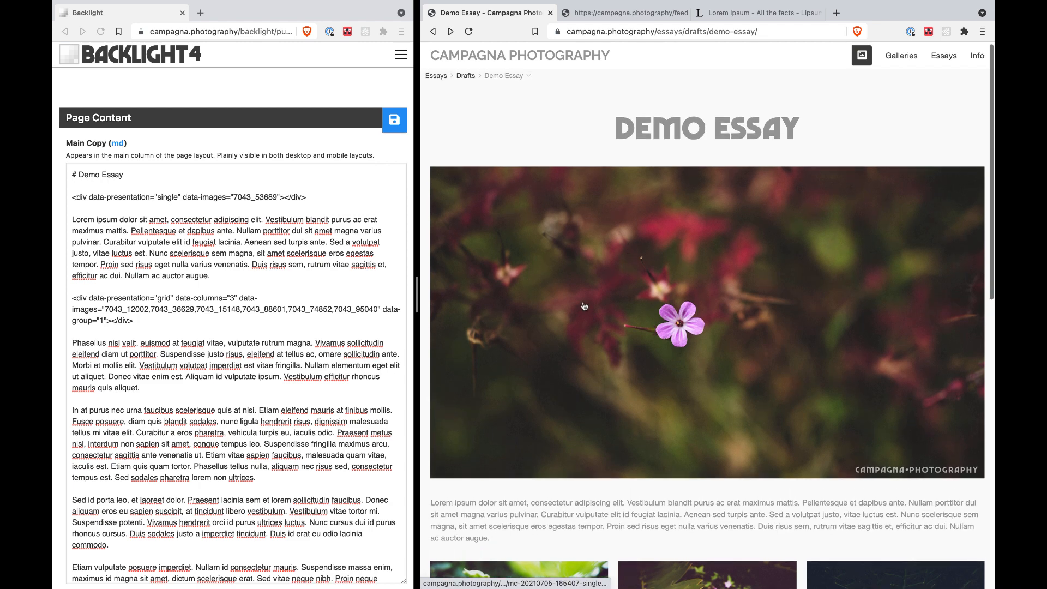
View the single flower photo enlarged in the lightbox, close it, and look over the page again.
click(591, 299)
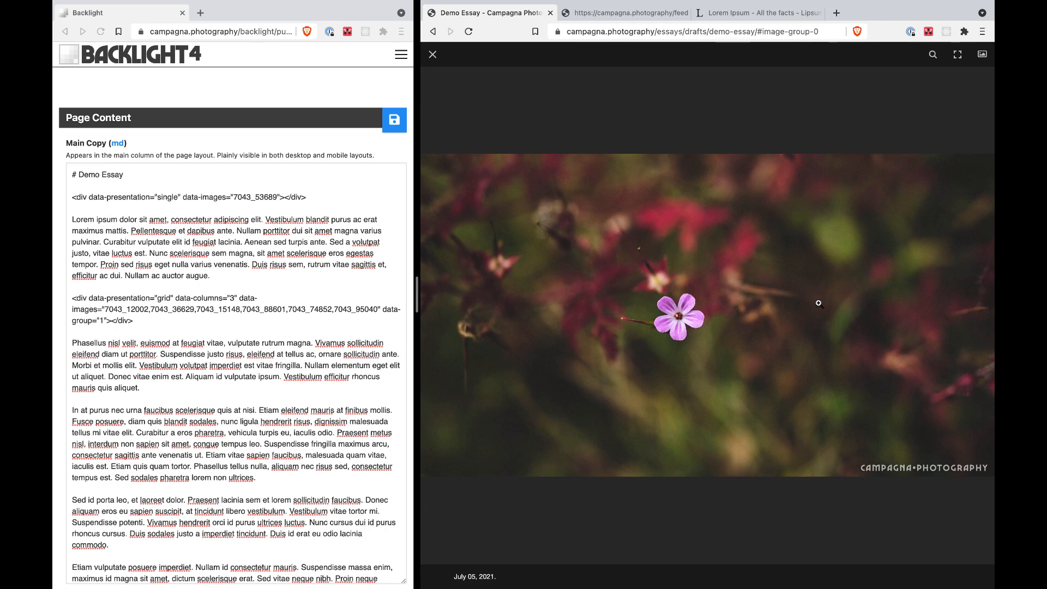
key(Escape)
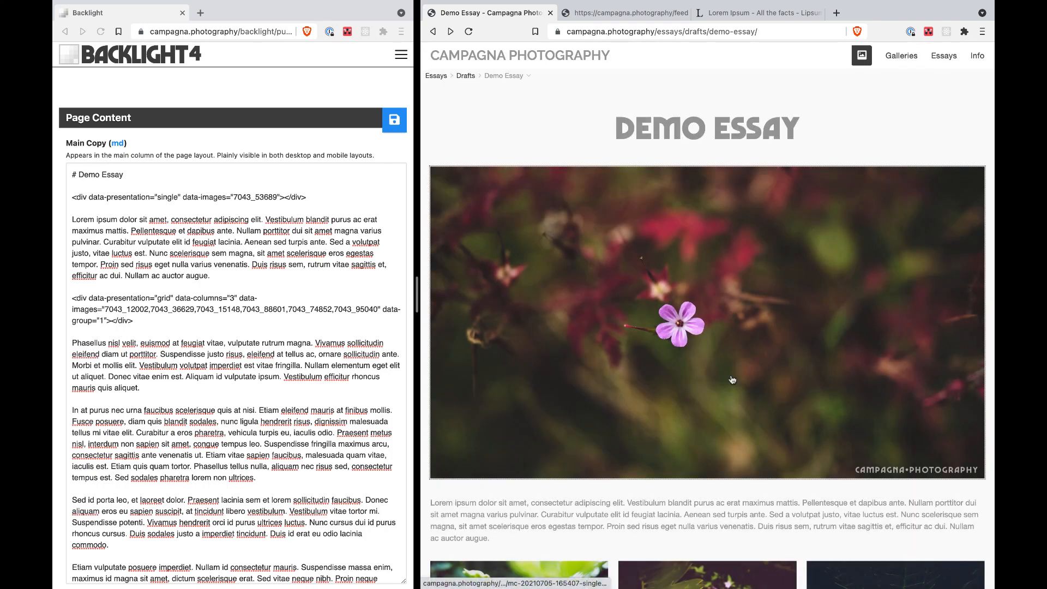
scroll(731, 382, down, 3)
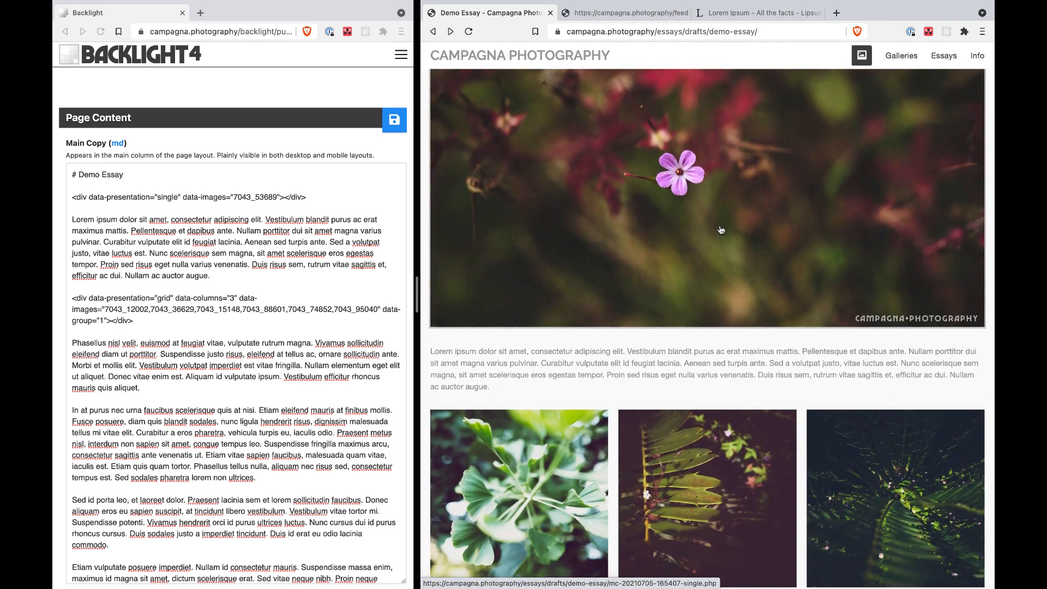
scroll(815, 187, up, 3)
Reopen the image picker, set the purple flower photo up as a Single Image in group 1, and copy its code.
click(861, 55)
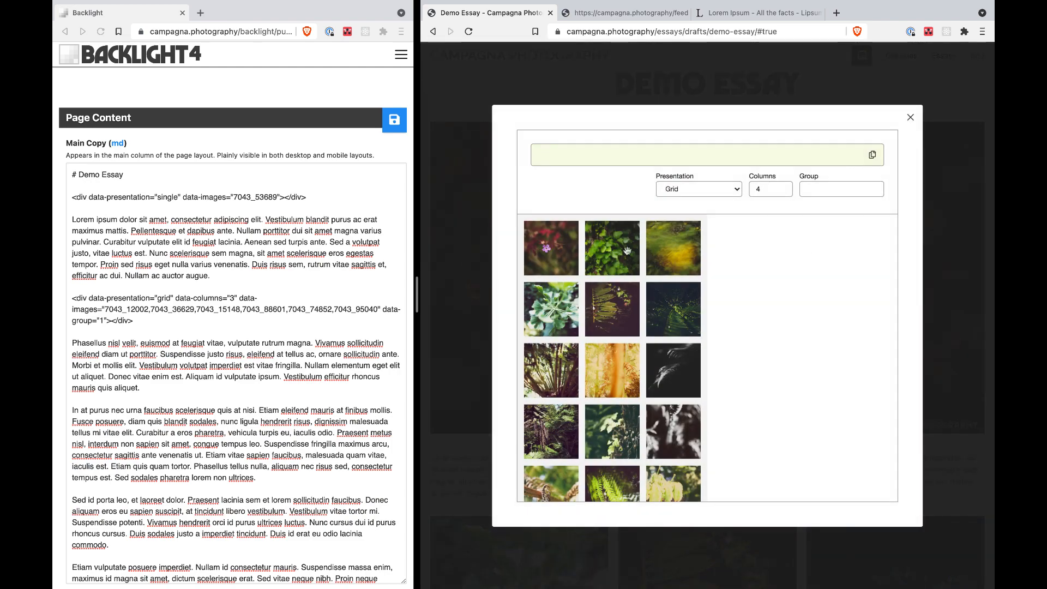
drag(564, 252, 741, 248)
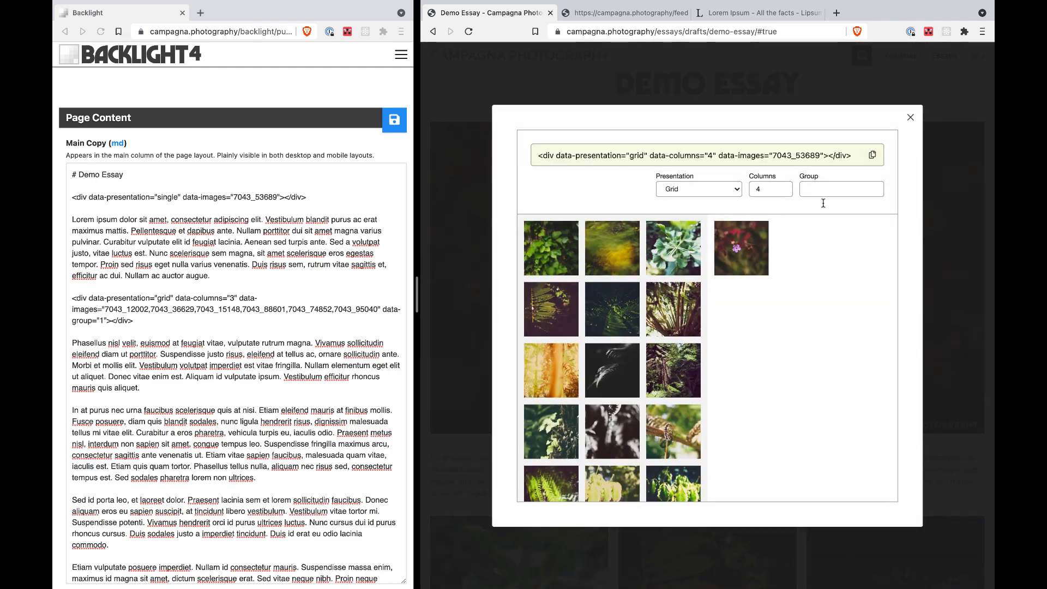
click(721, 188)
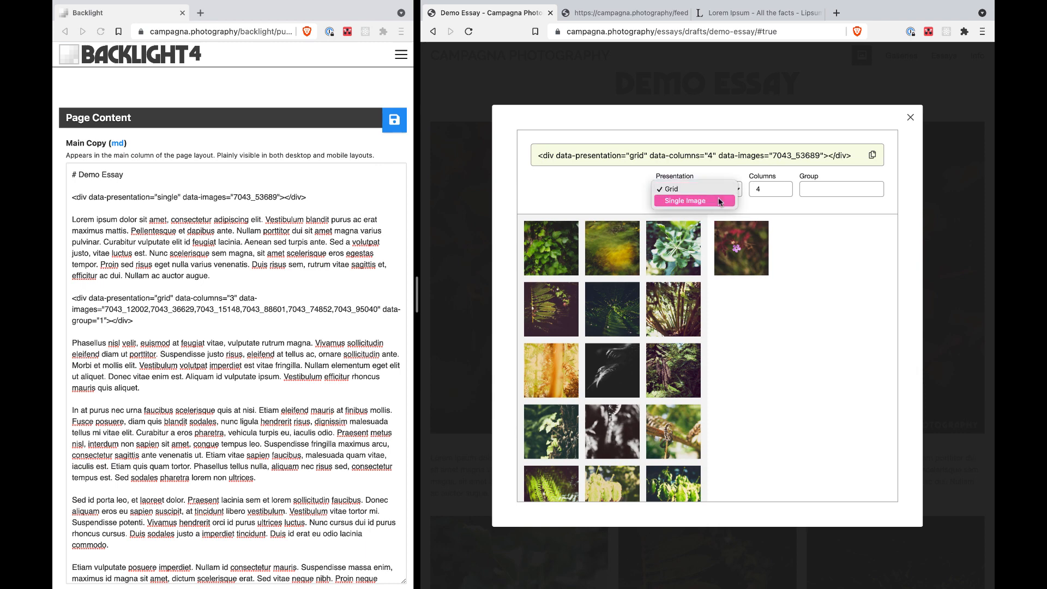
click(719, 200)
click(826, 190)
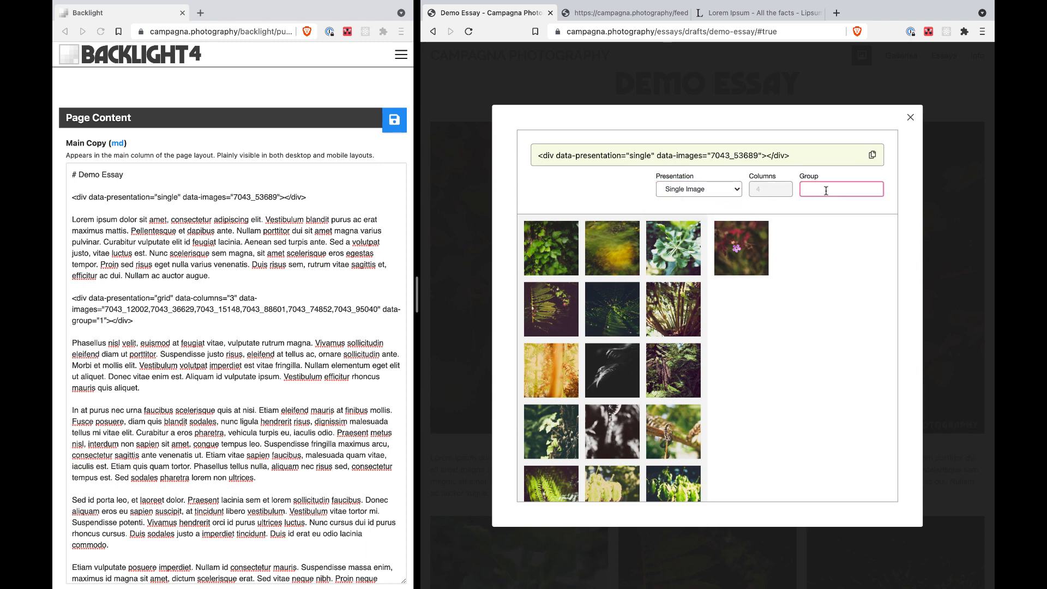
text(1)
click(726, 163)
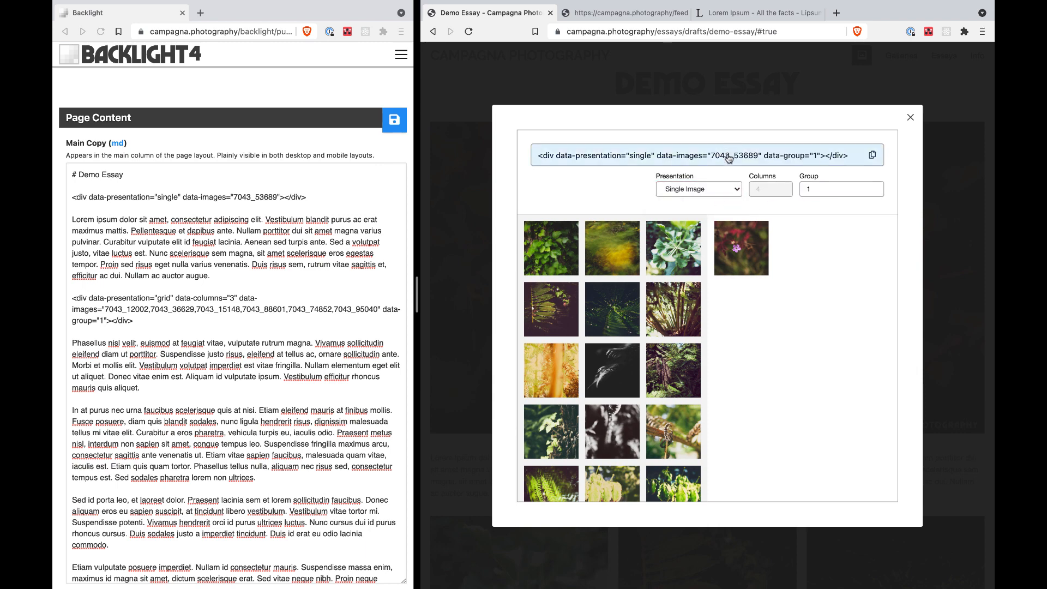
Replace the single-image code under the title with the copied group 1 version, close the image picker, and save the album.
click(232, 203)
triple_click(232, 203)
text(<div data-presentation="single" data-images="7043_53689" data-group="1"></div>)
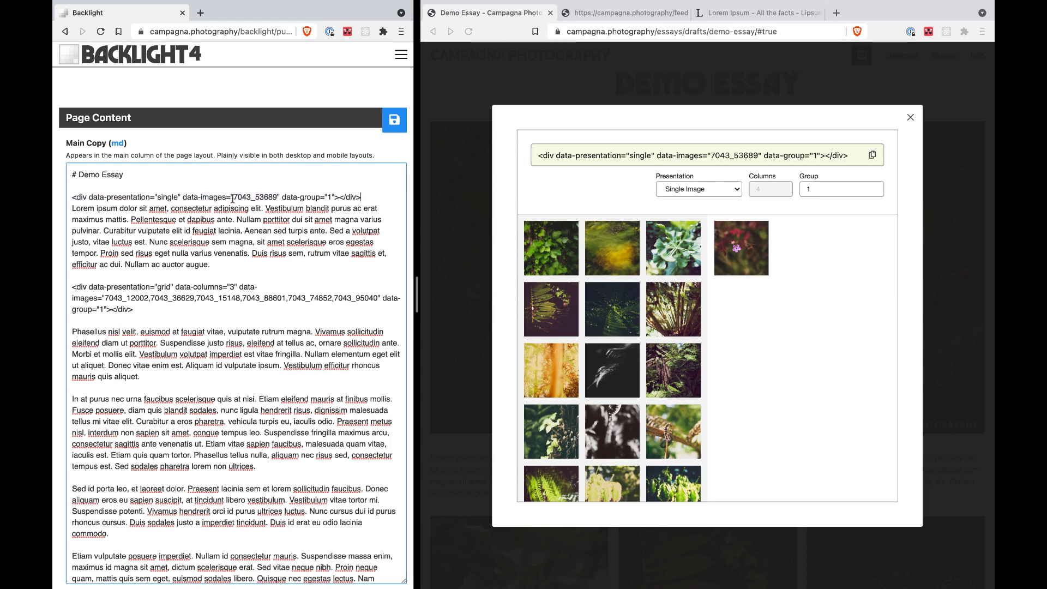
key(Return)
click(483, 199)
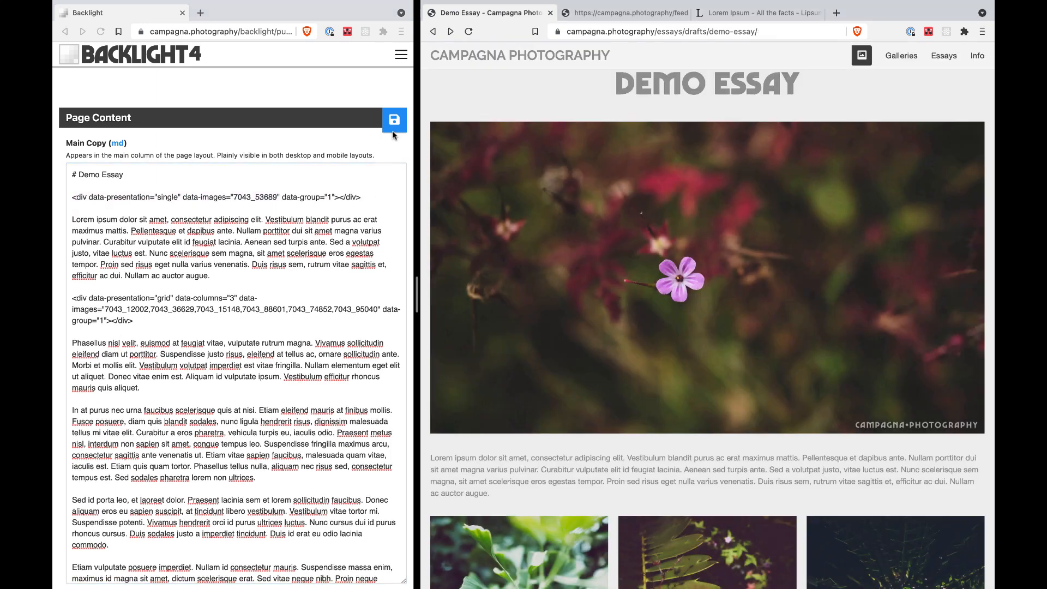
click(395, 122)
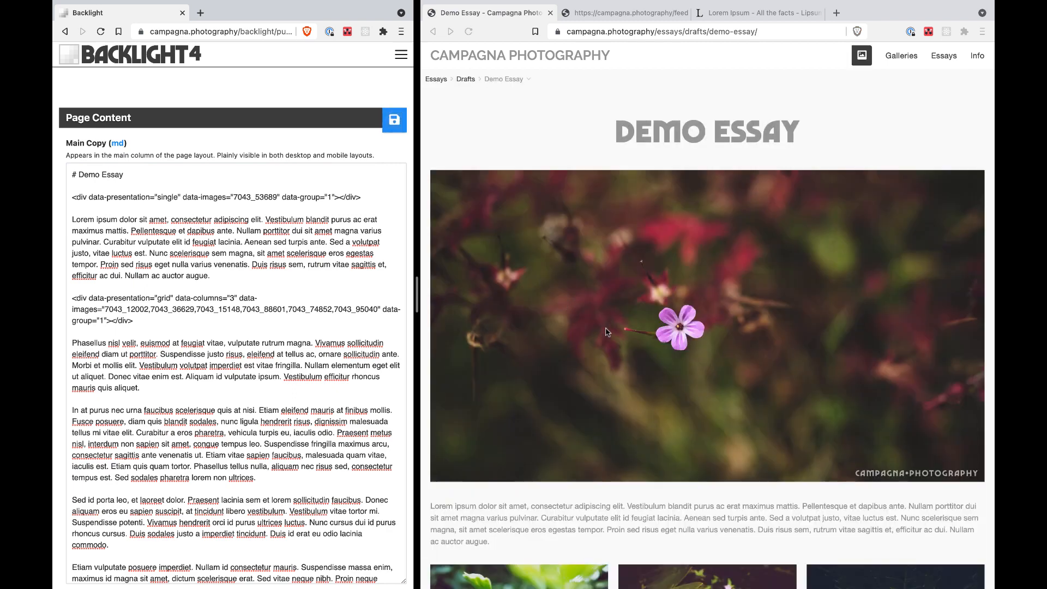
Open the published flower photo in the lightbox, browse through the grouped images, close it, and look over the page from title to grid.
click(537, 292)
click(601, 303)
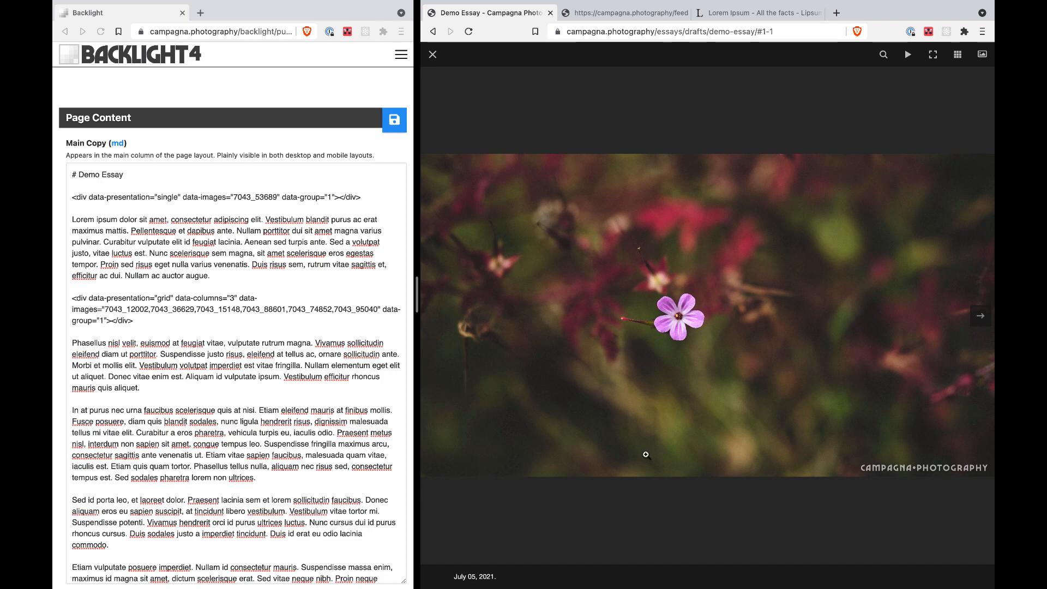
key(Right)
key(Right)
key(Right)
key(Right)
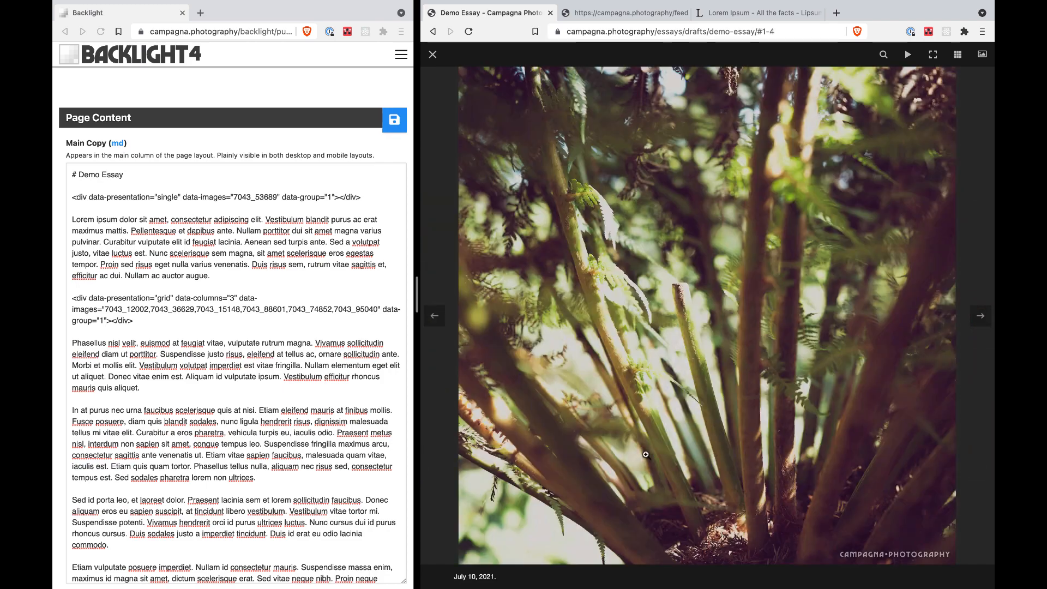
key(Escape)
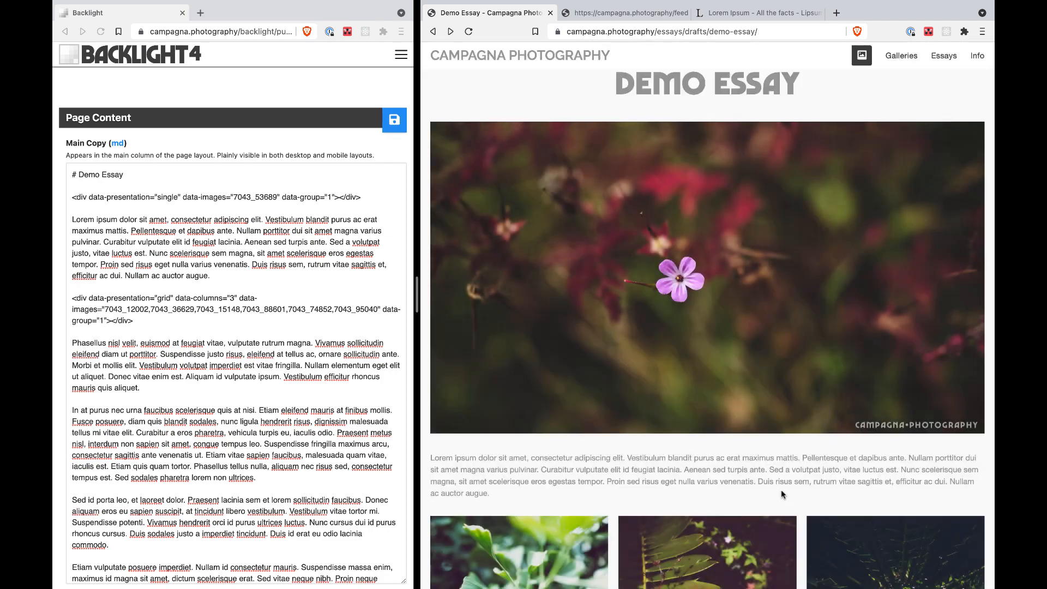
scroll(780, 493, down, 4)
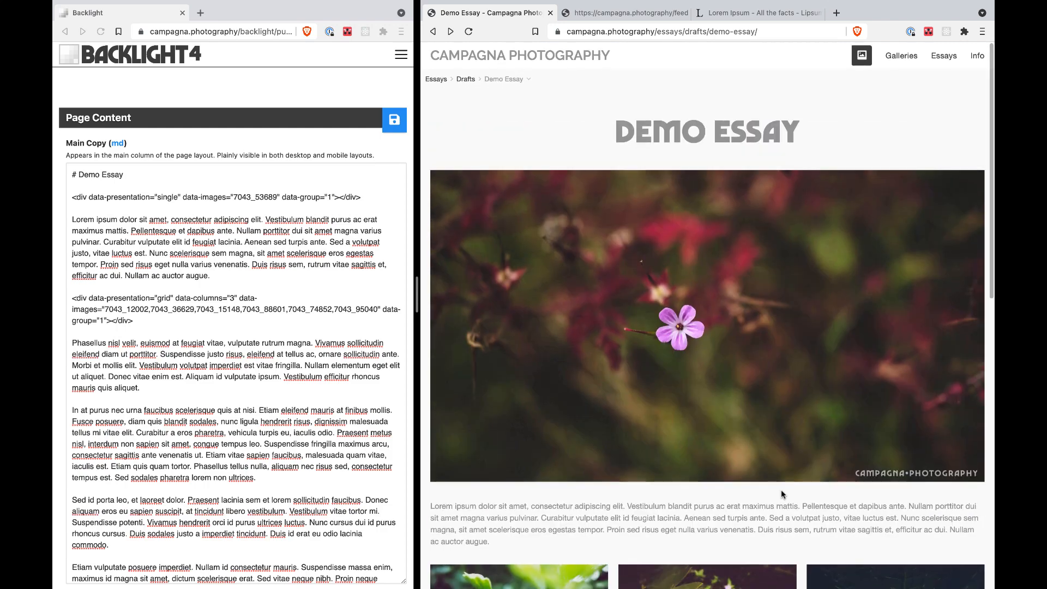
scroll(783, 494, down, 5)
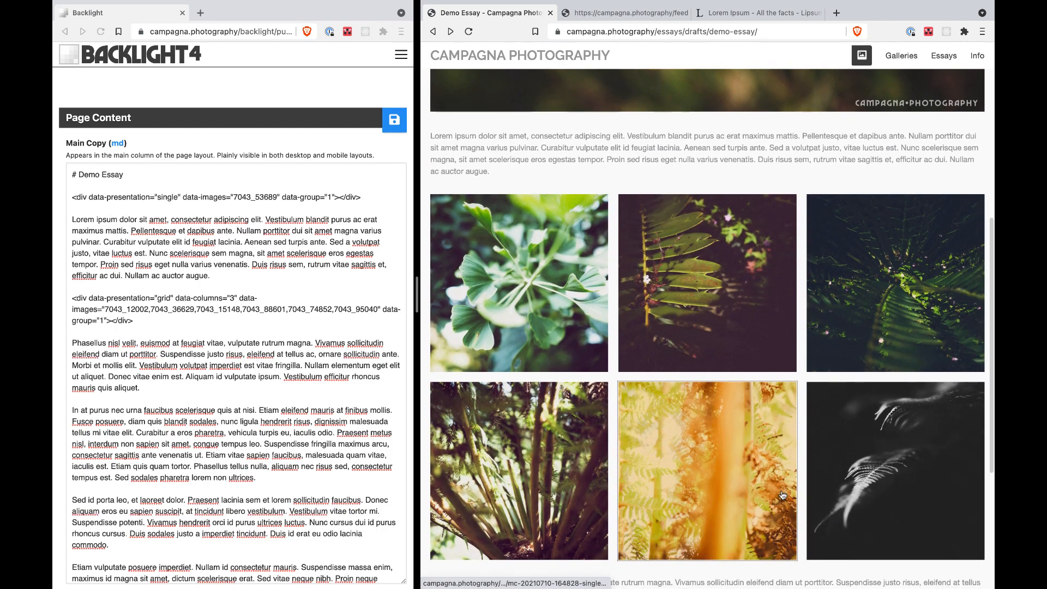
scroll(750, 424, up, 9)
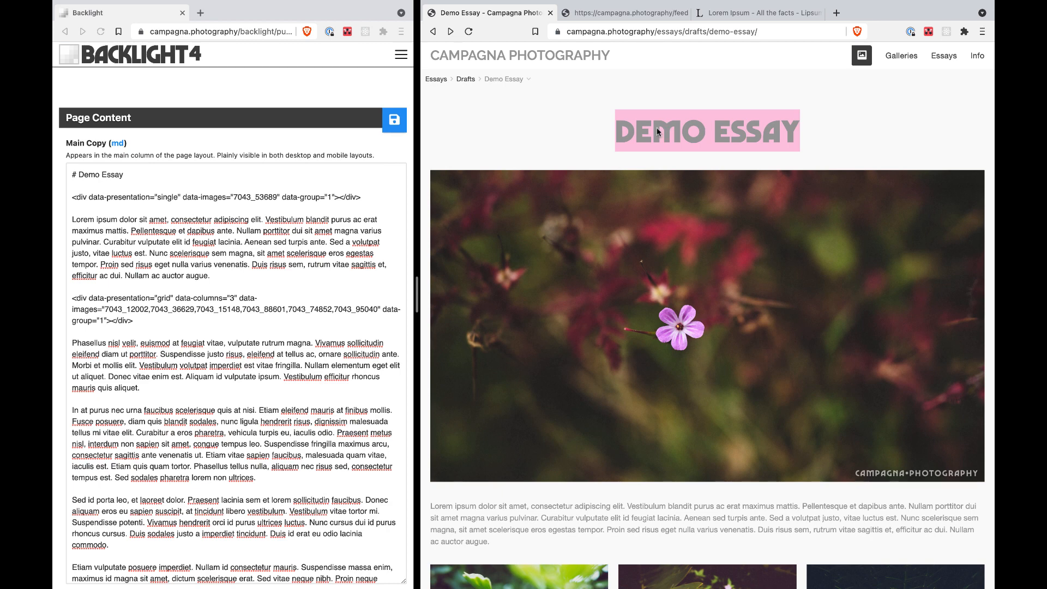
click(546, 132)
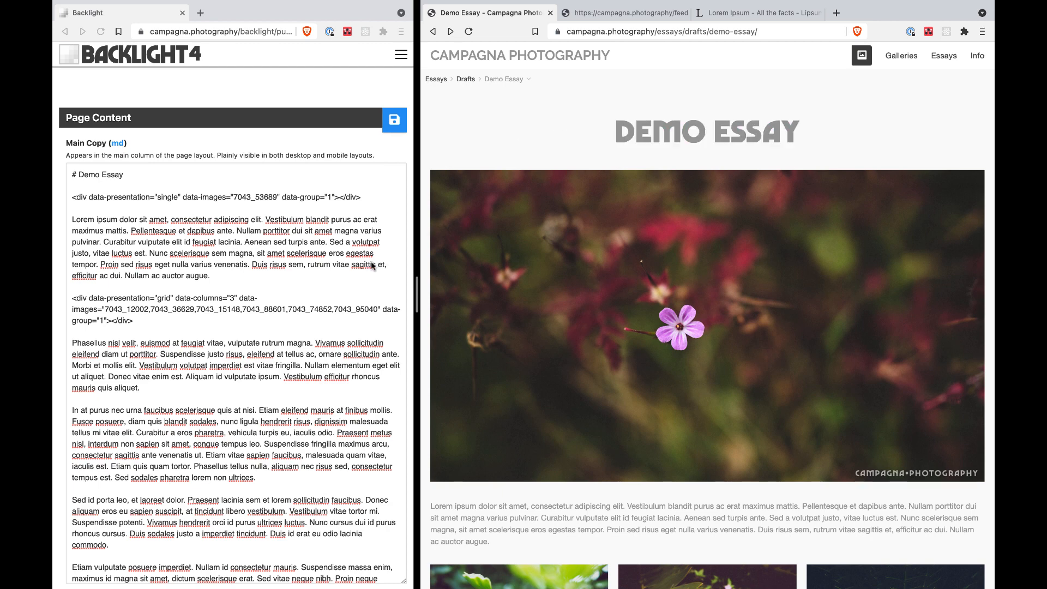
Add the second-level Markdown heading "## Subheading" between the first paragraph and the grid code, save, and check it on the published page.
scroll(230, 358, down, 2)
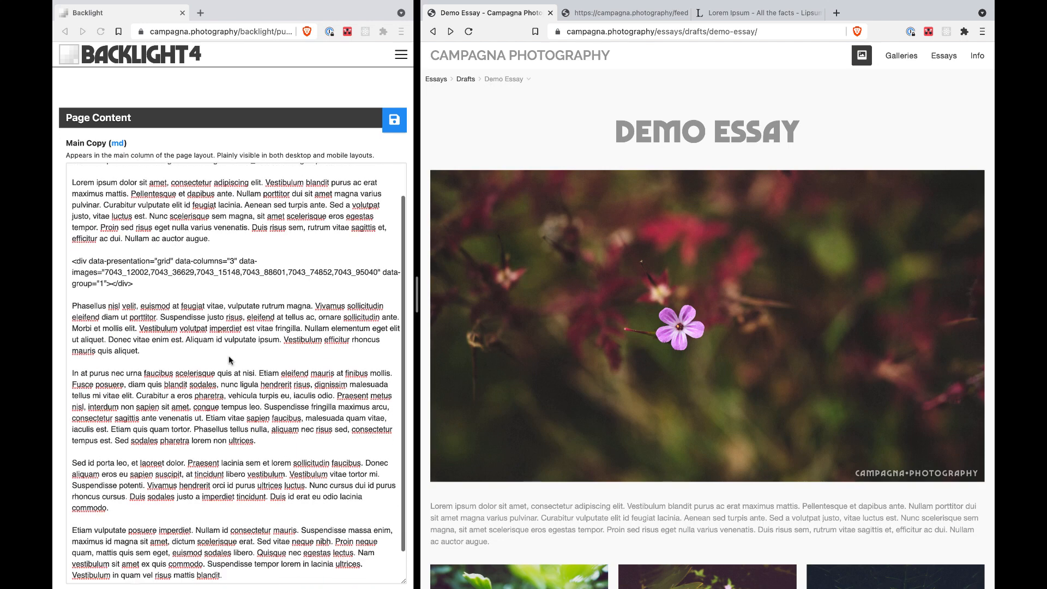
click(145, 289)
click(227, 240)
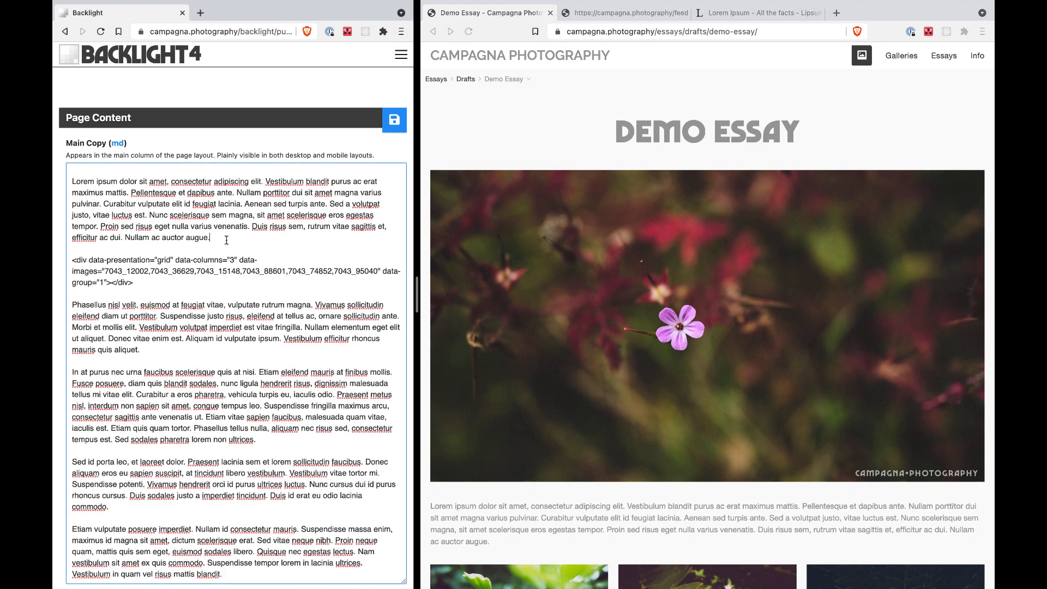
key(Return)
key(Return)
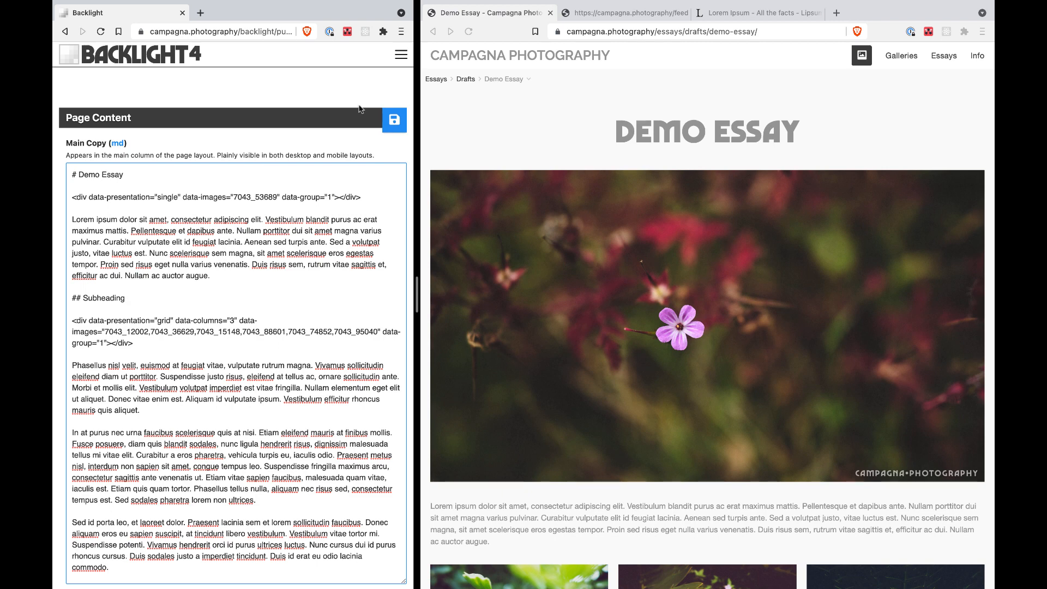
click(395, 121)
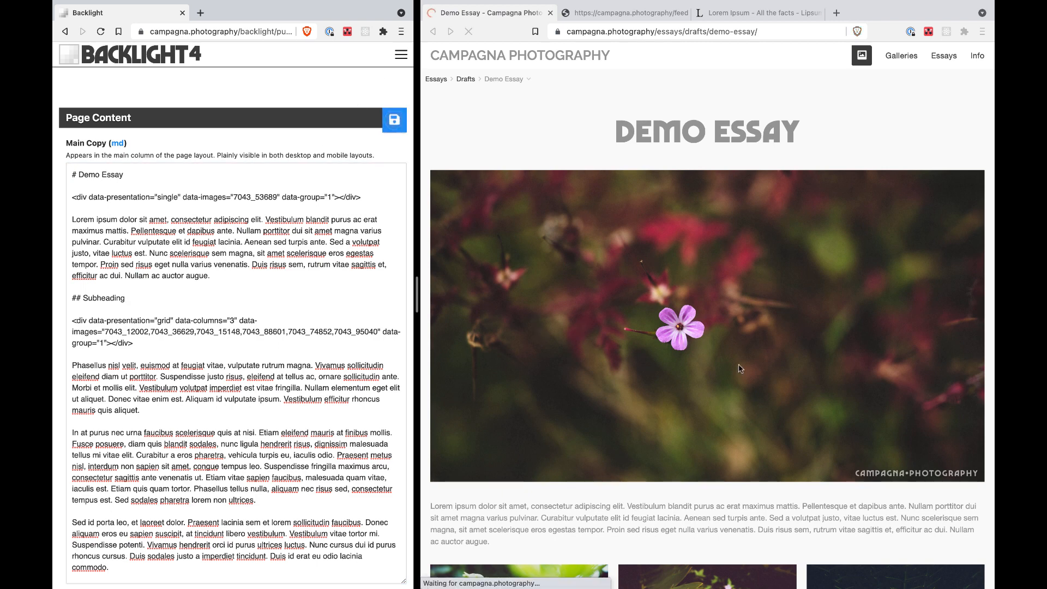
scroll(739, 368, down, 2)
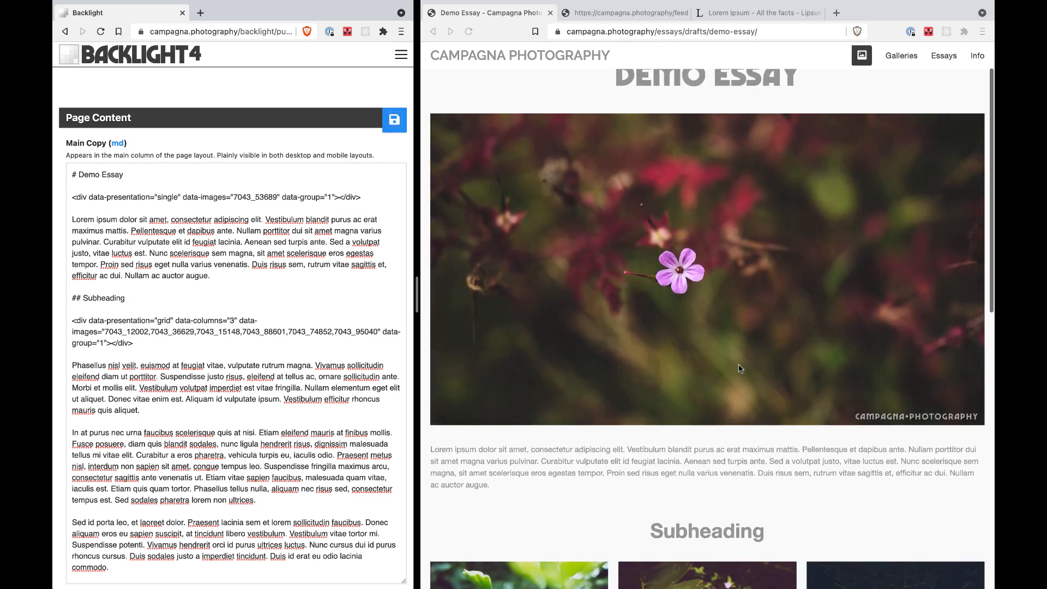
scroll(738, 365, down, 3)
scroll(738, 437, up, 5)
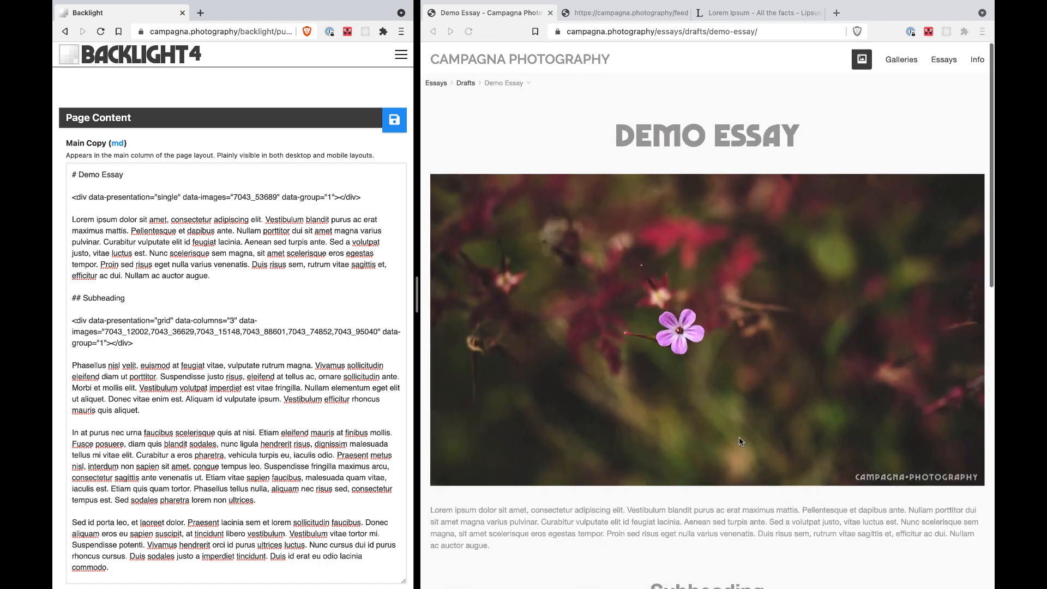
scroll(739, 438, down, 5)
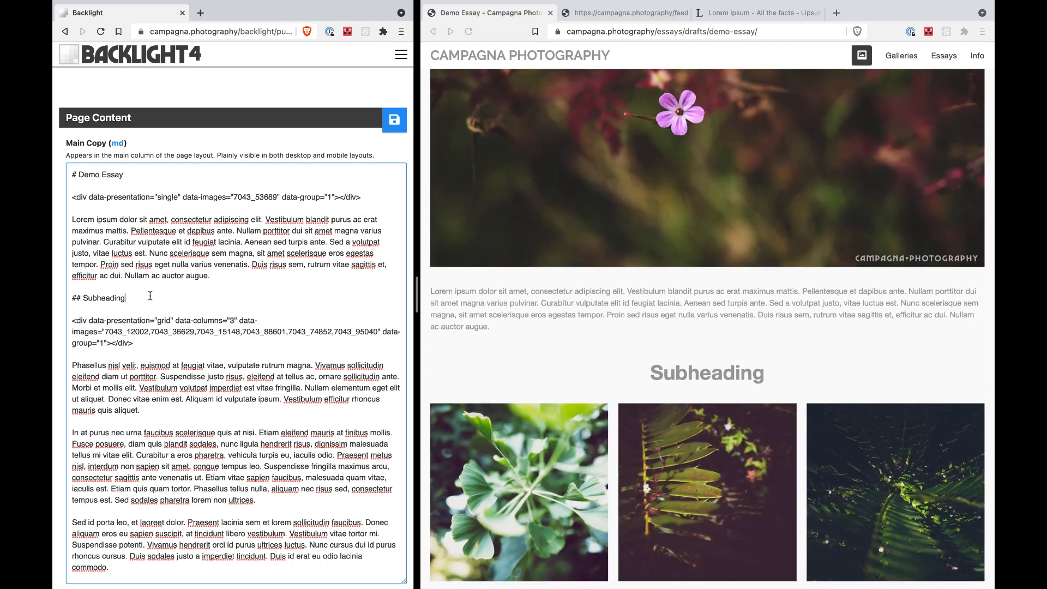
Change the Subheading line to a third-level Markdown heading, save, and check its styling on the published page.
click(82, 298)
text(#)
click(398, 123)
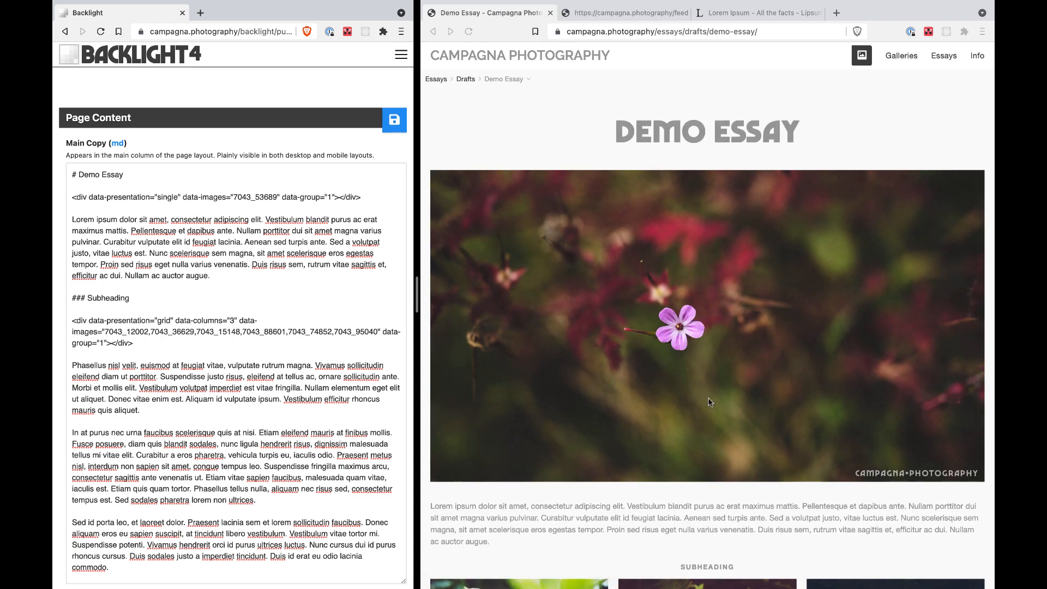
scroll(710, 402, down, 3)
double_click(715, 407)
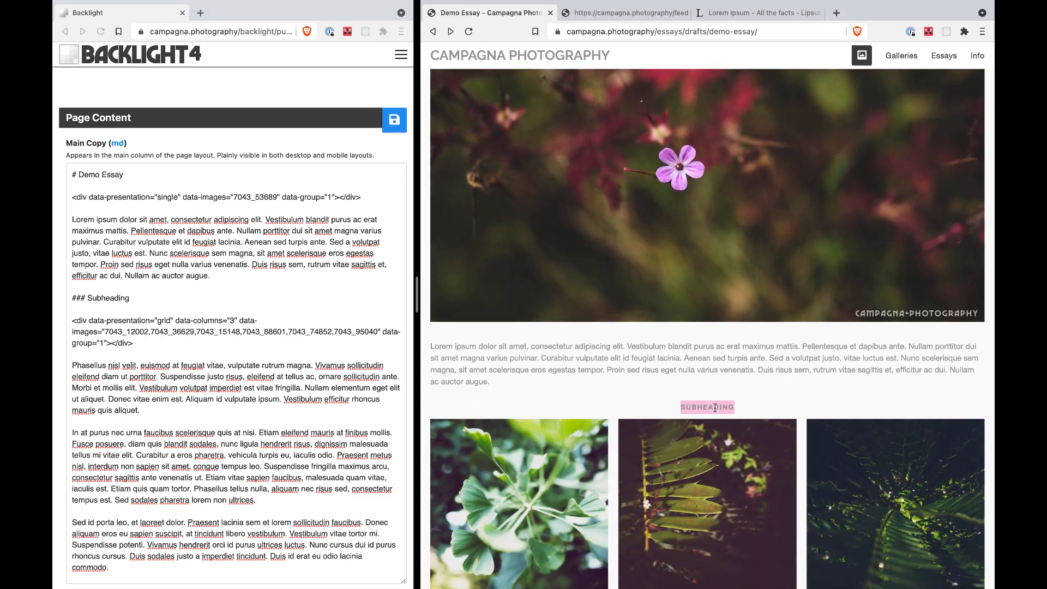
click(757, 414)
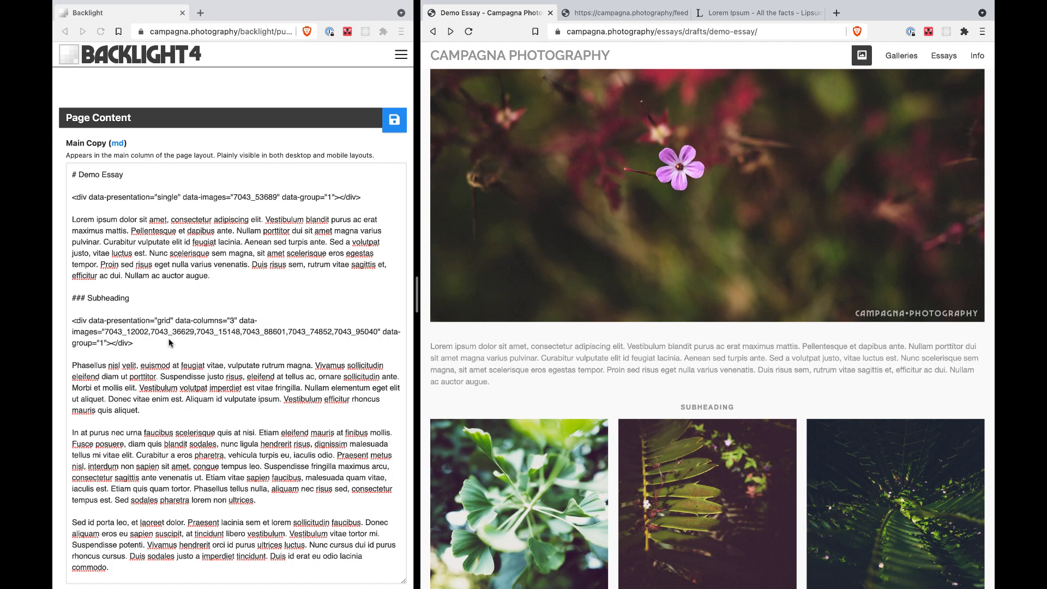
Return Subheading to a second-level heading, add "### Botanical Gardens, Golden Gate Park" between two "----" lines below it, and save.
click(85, 297)
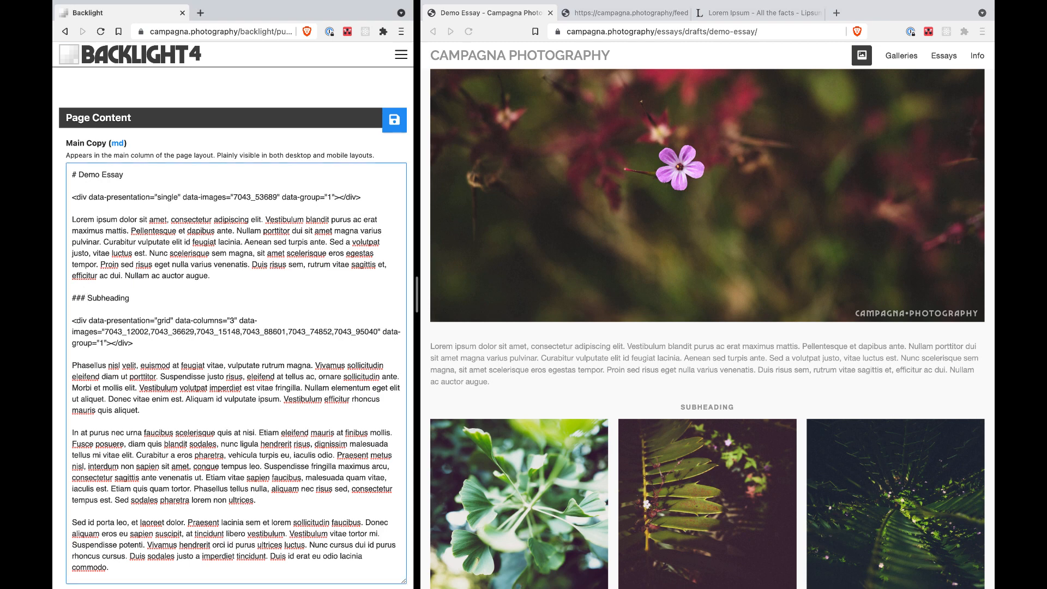
key(BackSpace)
key(Return)
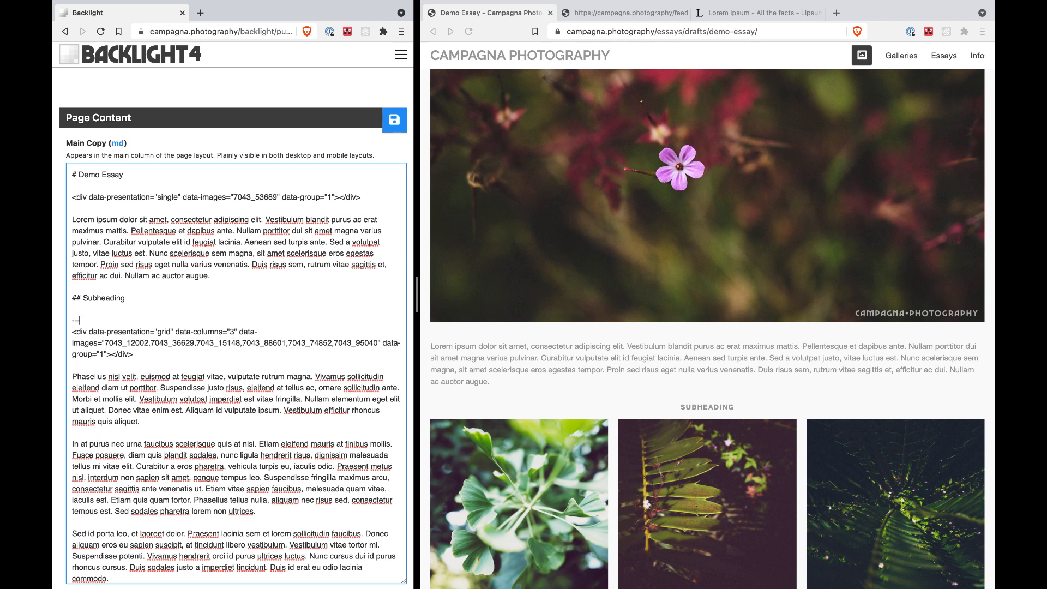
text(----)
key(Return)
key(Return)
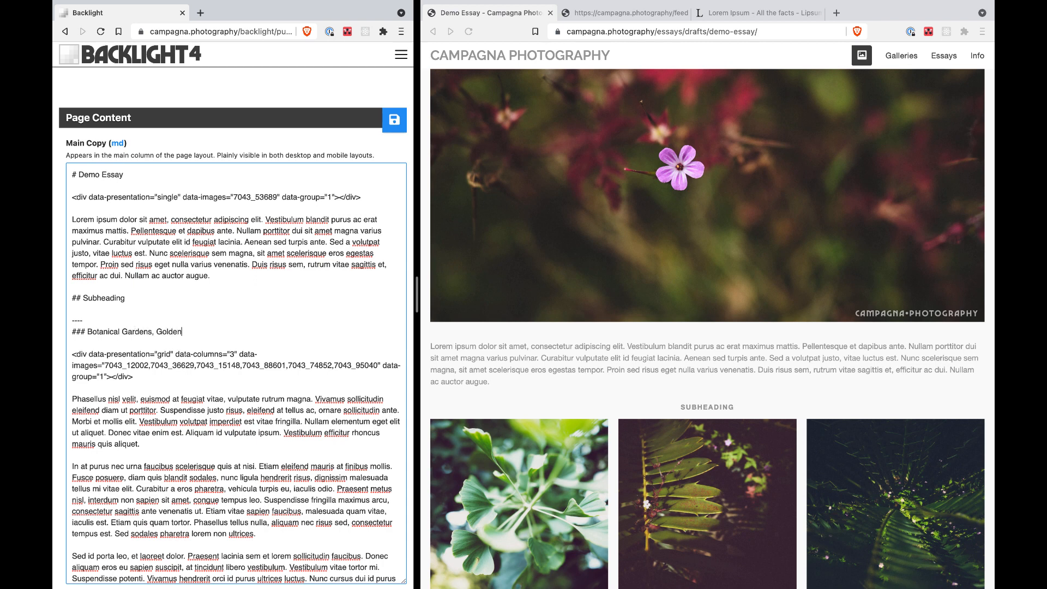
key(Return)
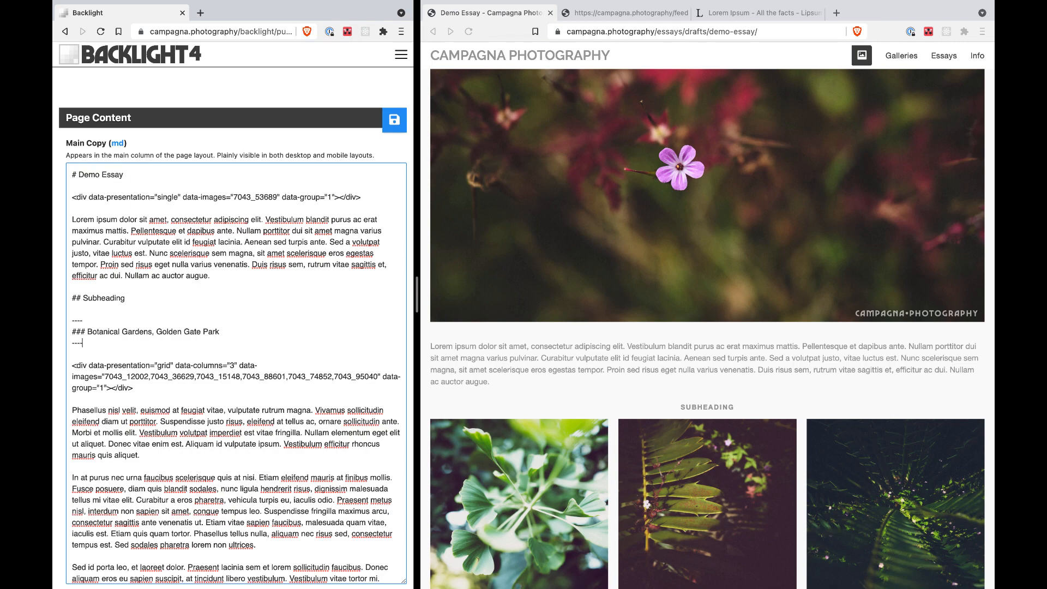
click(394, 119)
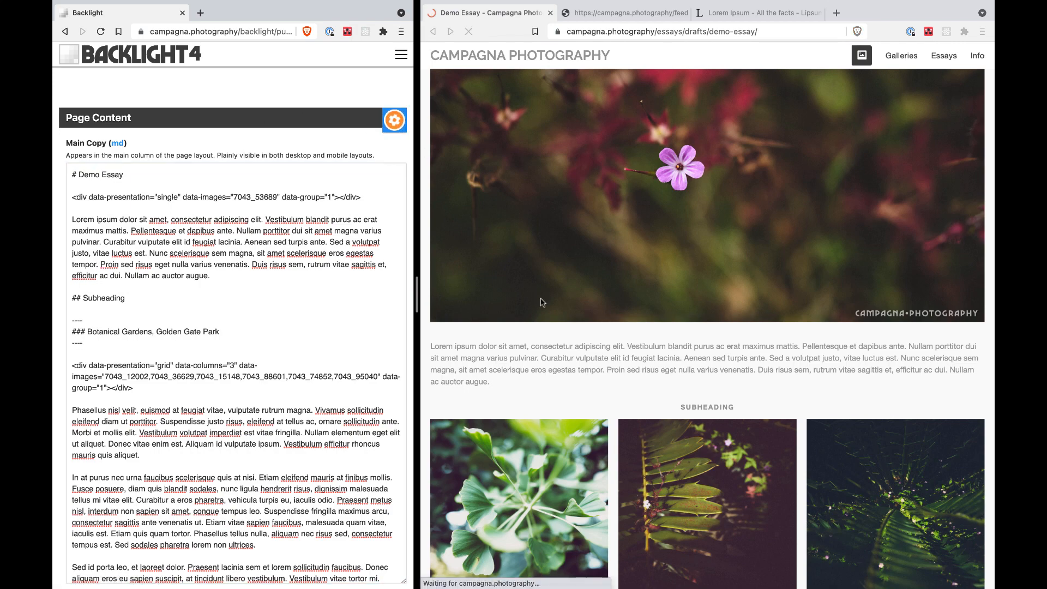
Review the published essay from title to footer, examining the new headings, the photo grid and the remaining paragraphs.
scroll(769, 386, down, 5)
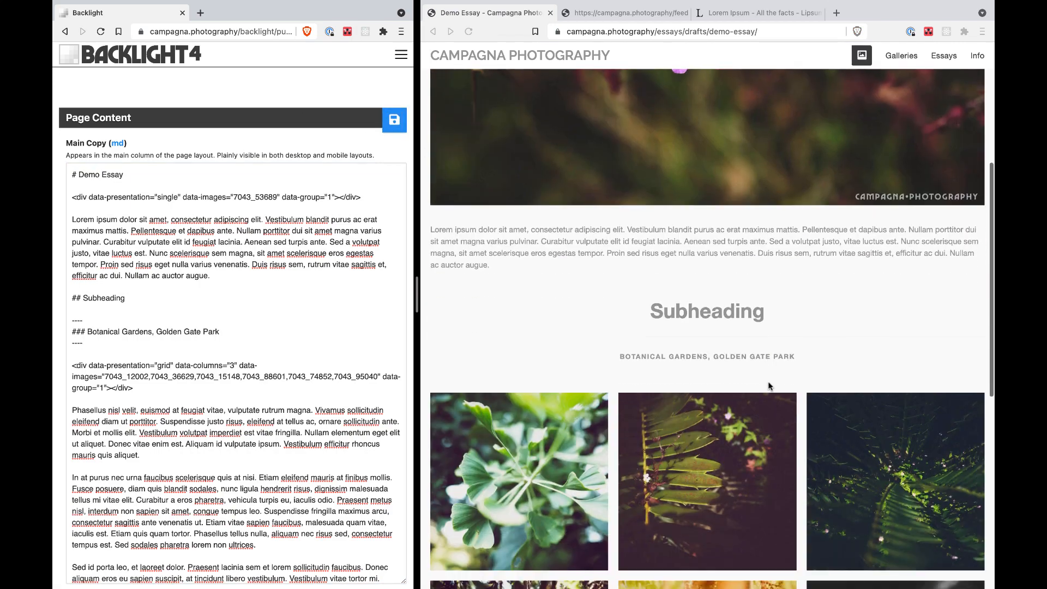
double_click(695, 348)
triple_click(695, 347)
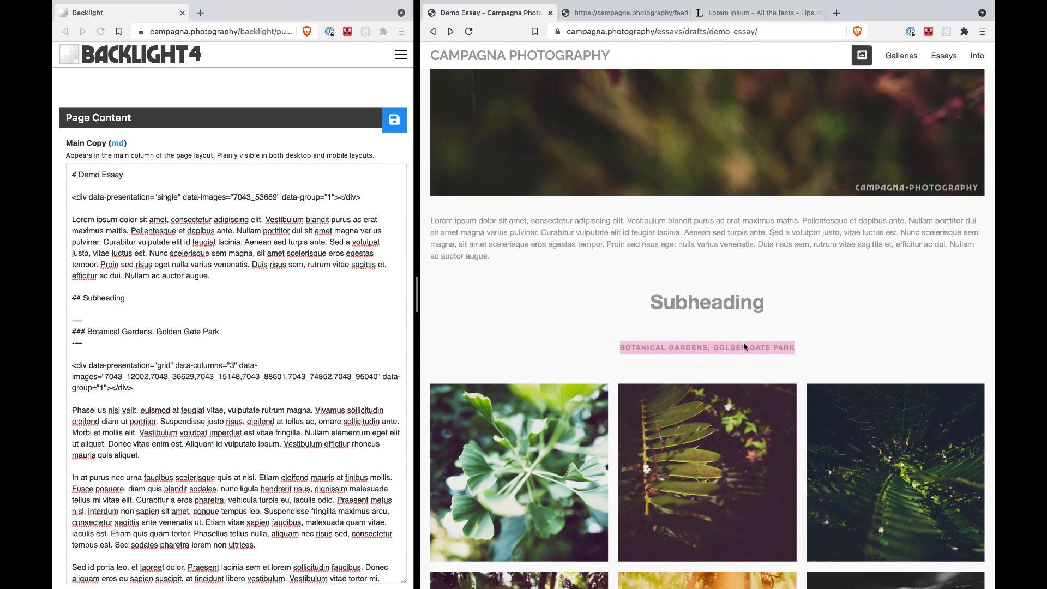
click(854, 341)
scroll(817, 296, down, 7)
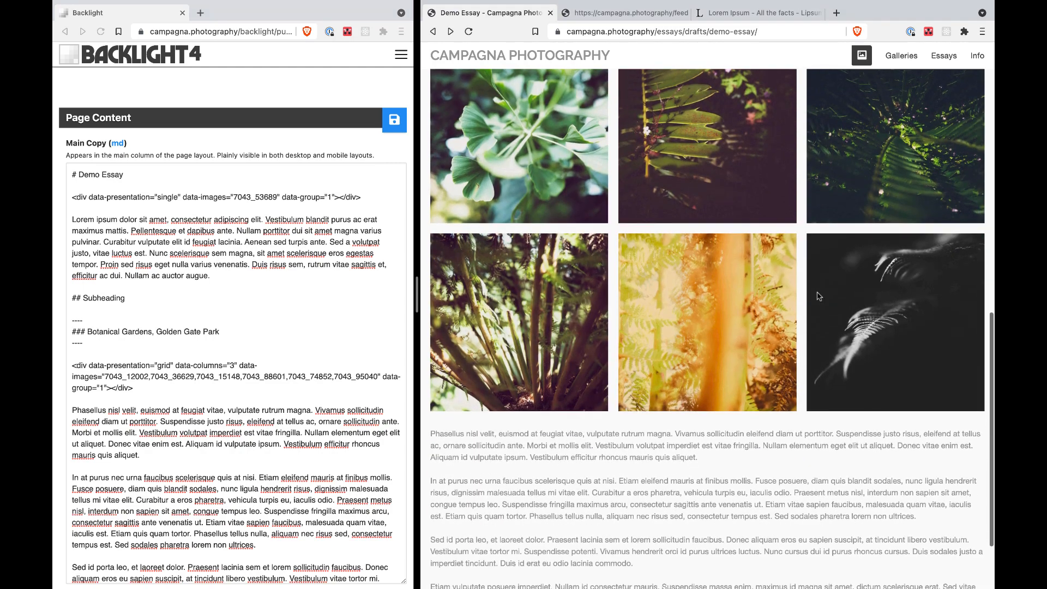
scroll(818, 297, up, 12)
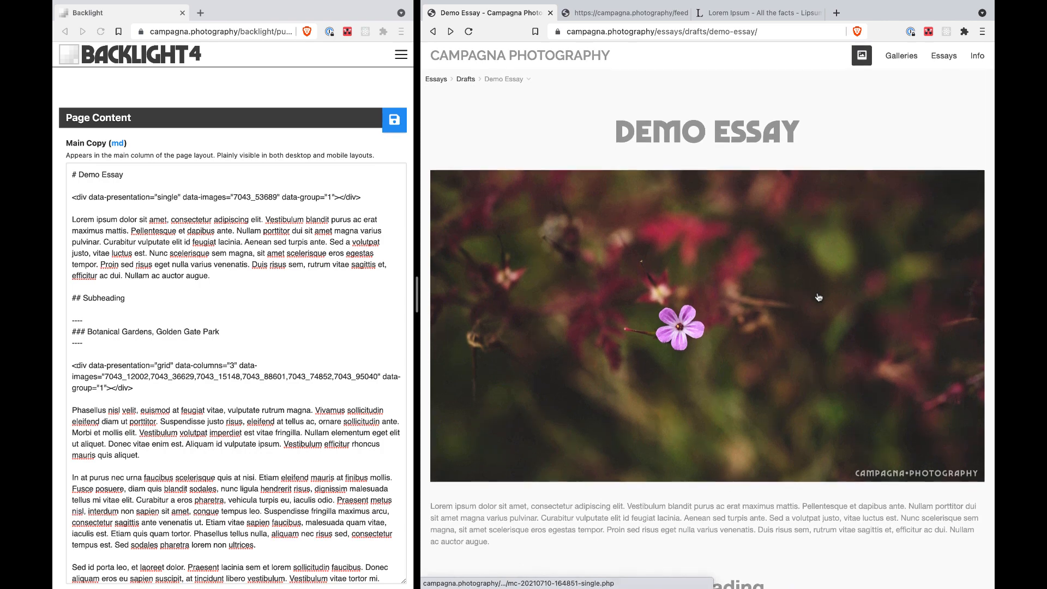
scroll(818, 298, down, 9)
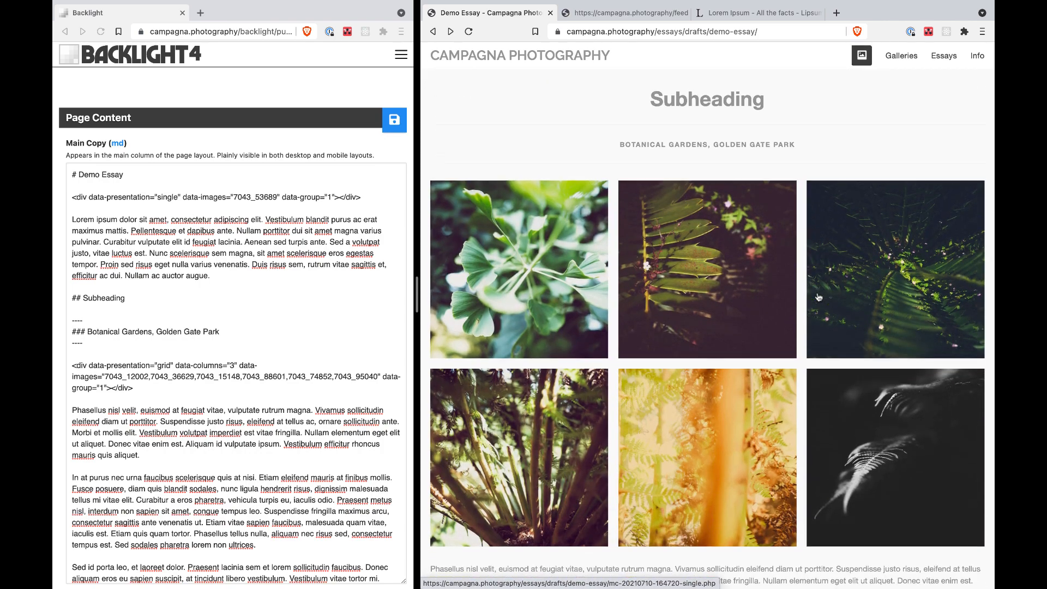
scroll(818, 297, up, 10)
scroll(818, 297, down, 3)
scroll(818, 297, down, 12)
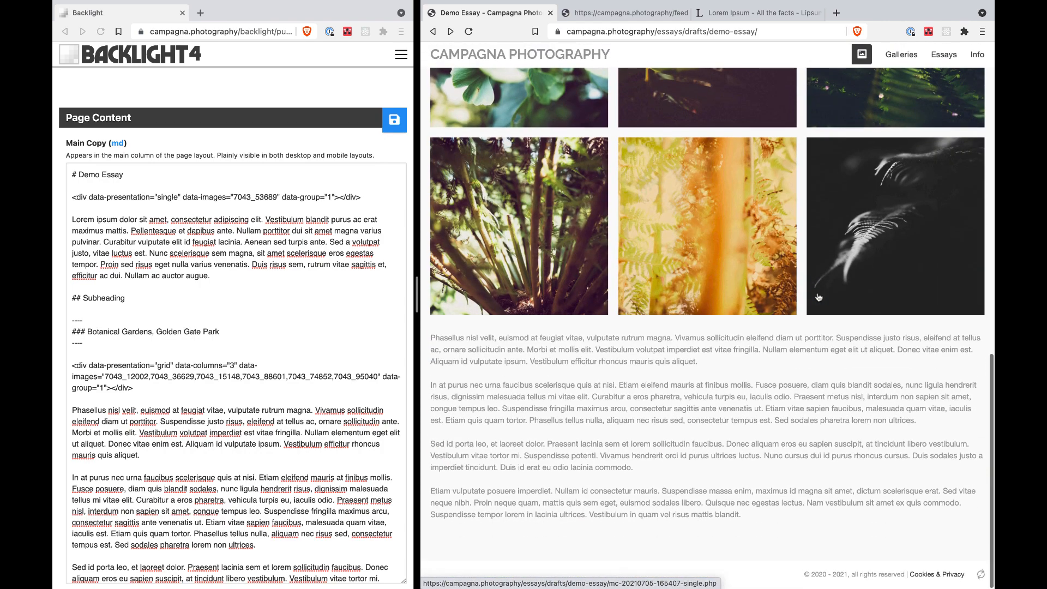
Make room for a new block after the Main Copy paragraph that begins "Phasellus nisl velit".
scroll(251, 347, down, 3)
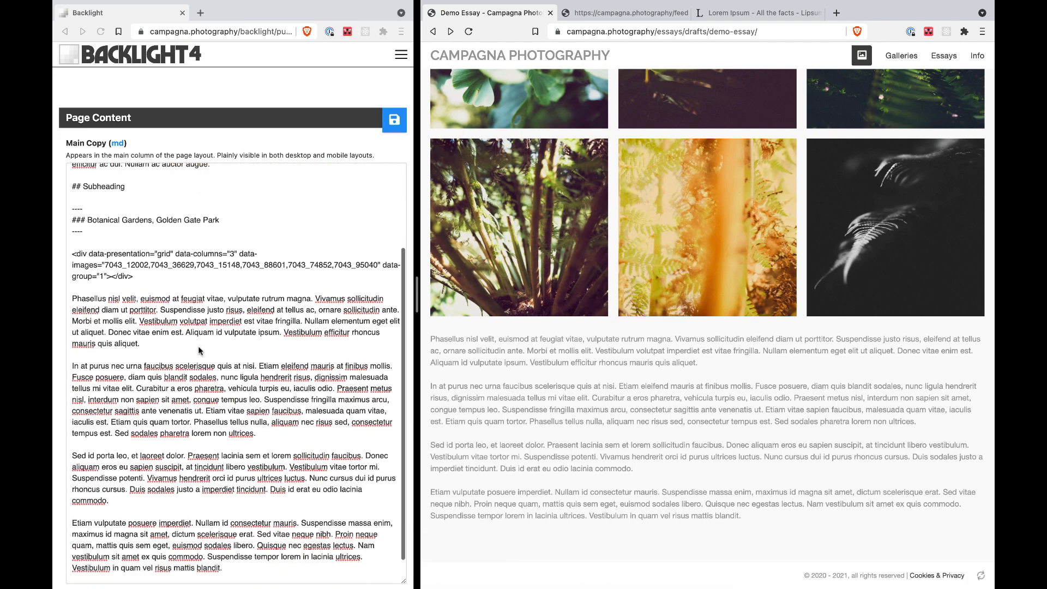
click(179, 343)
key(Return)
key(Return)
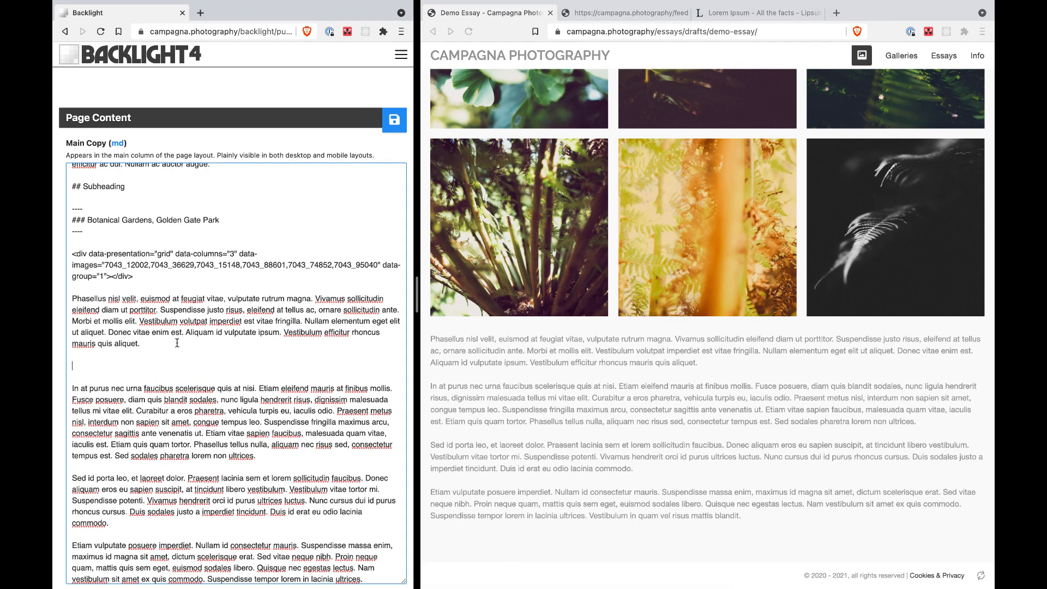
Open the presentation code generator and add the eight consecutive photos from the dark fern forest through the arched leaf shot.
click(862, 56)
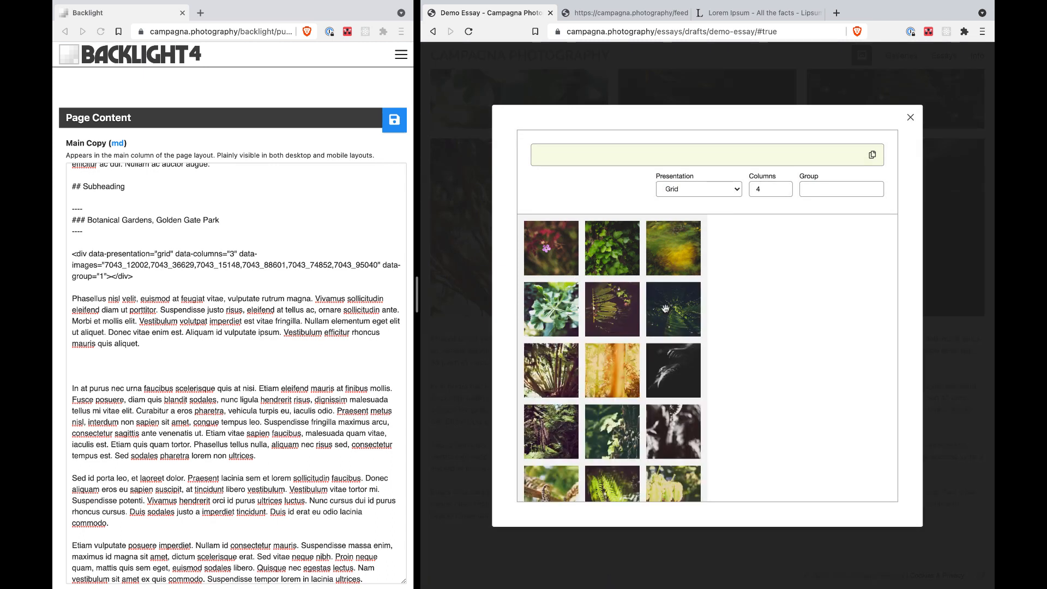
scroll(626, 324, down, 2)
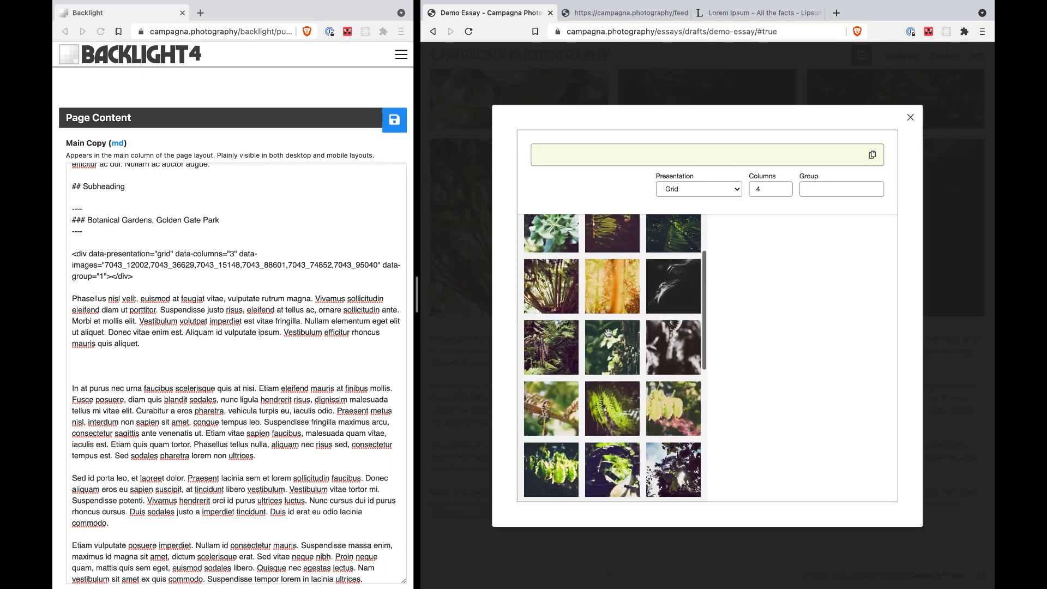
click(551, 349)
scroll(648, 436, down, 1)
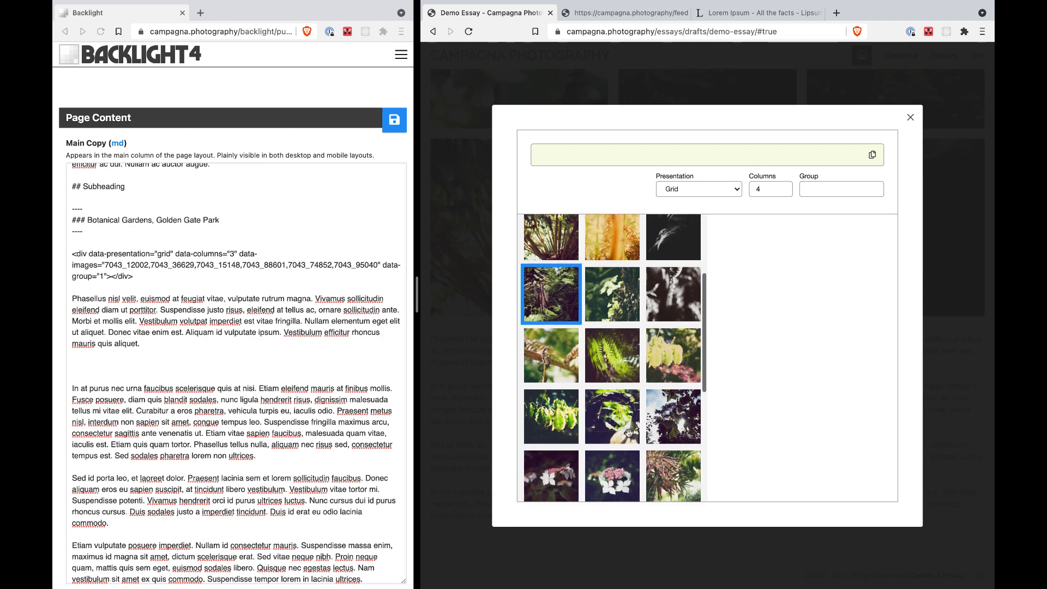
shift+click(627, 431)
drag(678, 304, 779, 245)
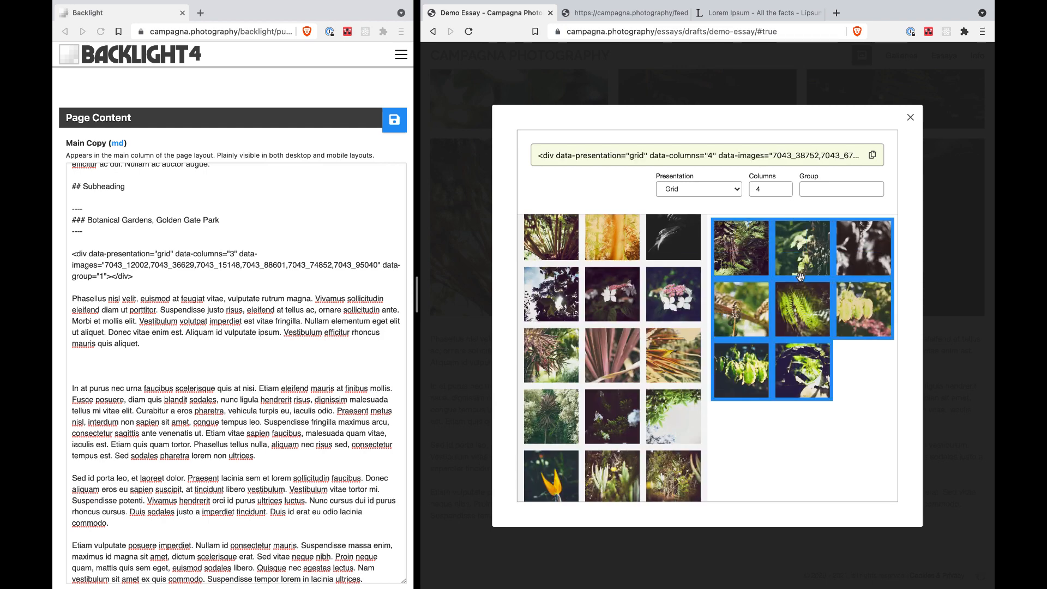
Assign the four-column grid to group 2 and insert its copied code below the "Phasellus nisl velit" paragraph in Main Copy.
click(825, 192)
text(2)
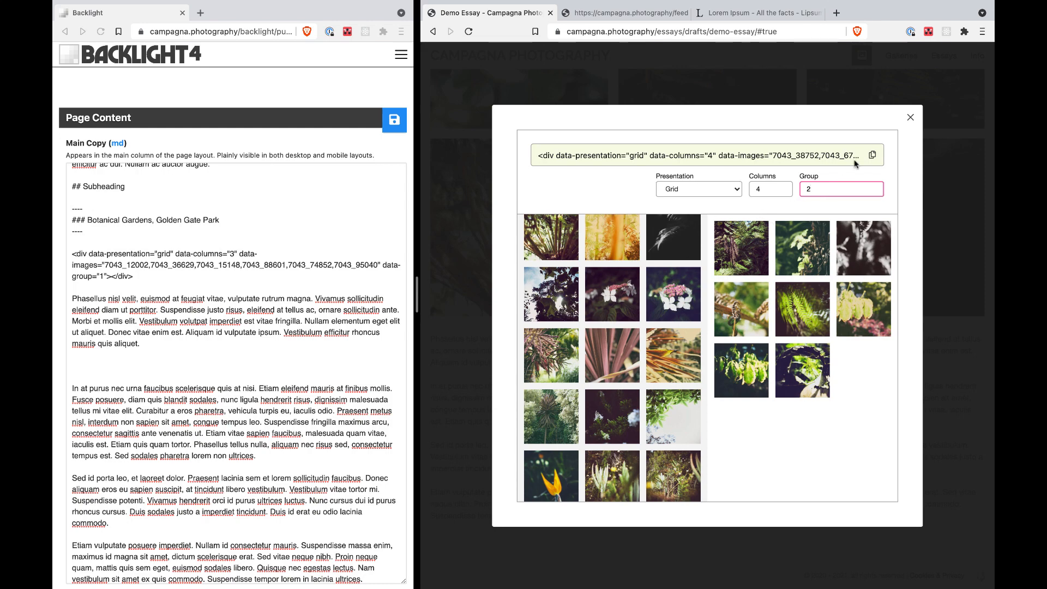
click(611, 162)
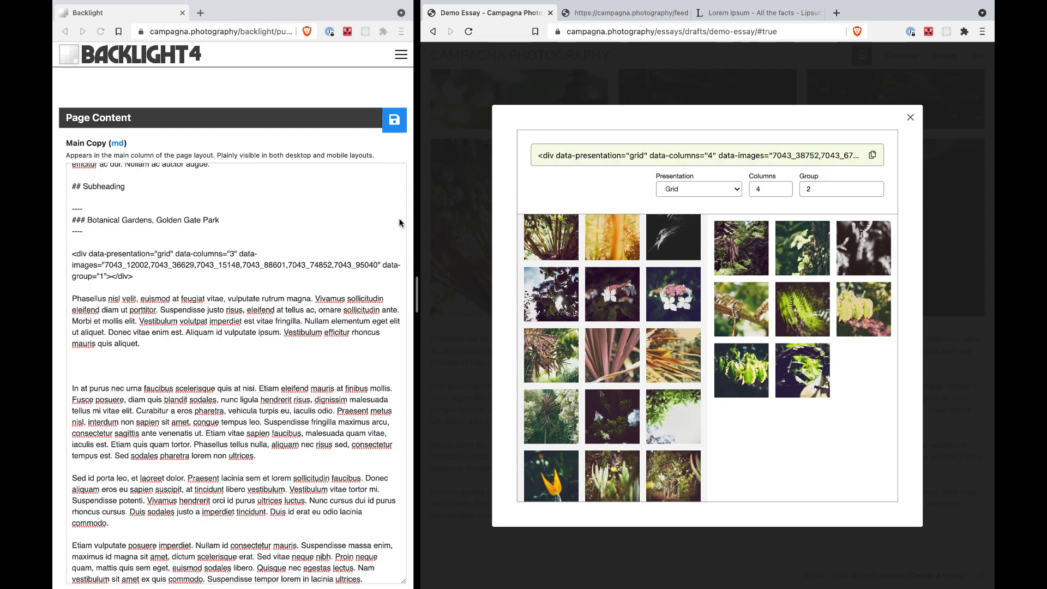
click(158, 367)
text(<div data-presentation="grid" data-columns="4" data-images="7043_38752,7043_67820,7043_50743,7043_3088,7043_39234,7043_55113,7043_49945,7043_82999" data-group="2"></div>)
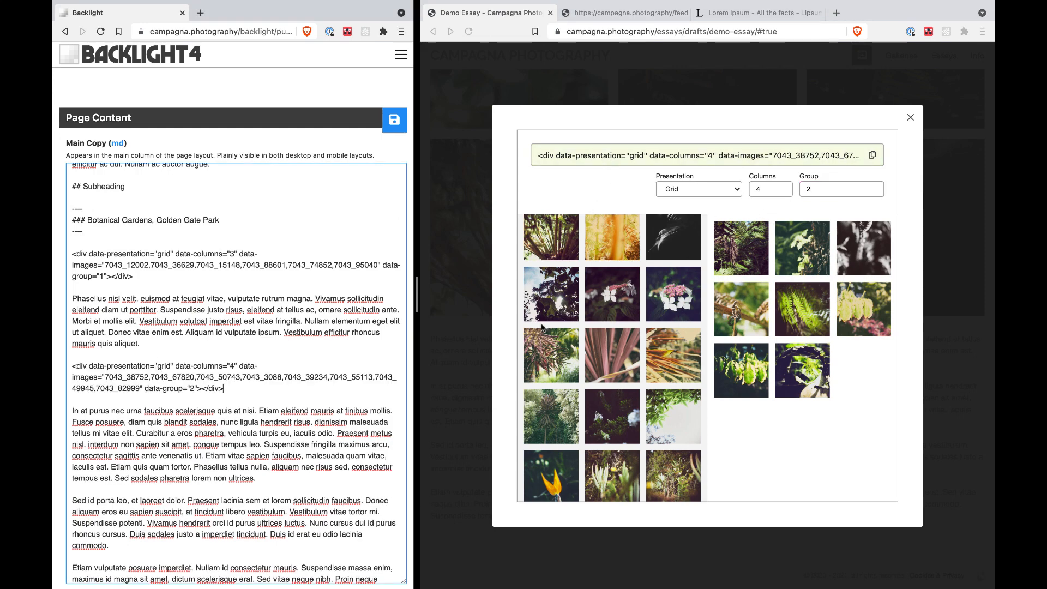
Clear the presentation by moving all eight photos back to the album's photo list.
click(743, 248)
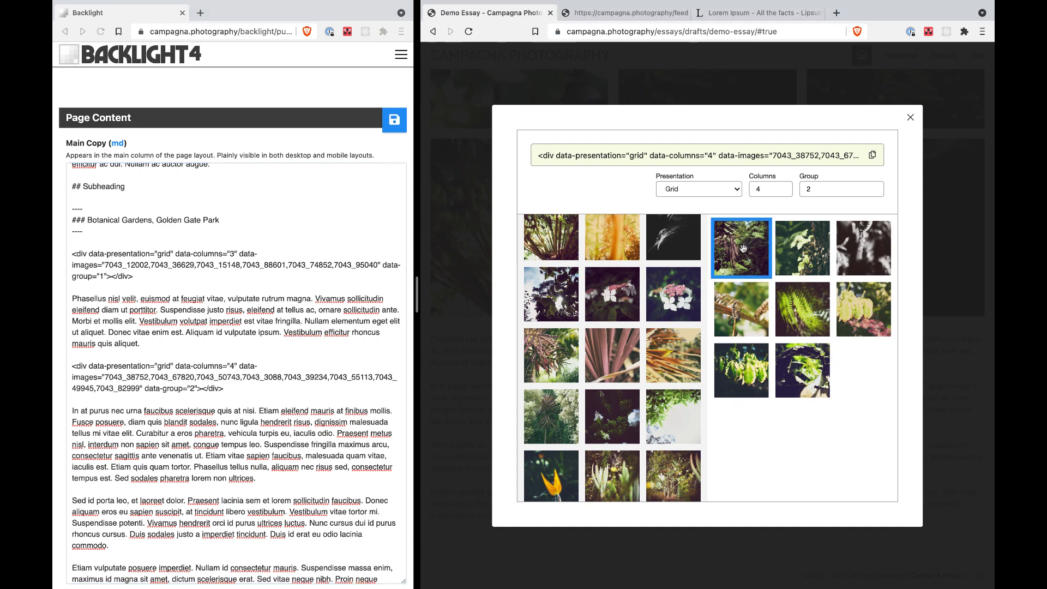
shift+click(805, 377)
drag(755, 320, 640, 325)
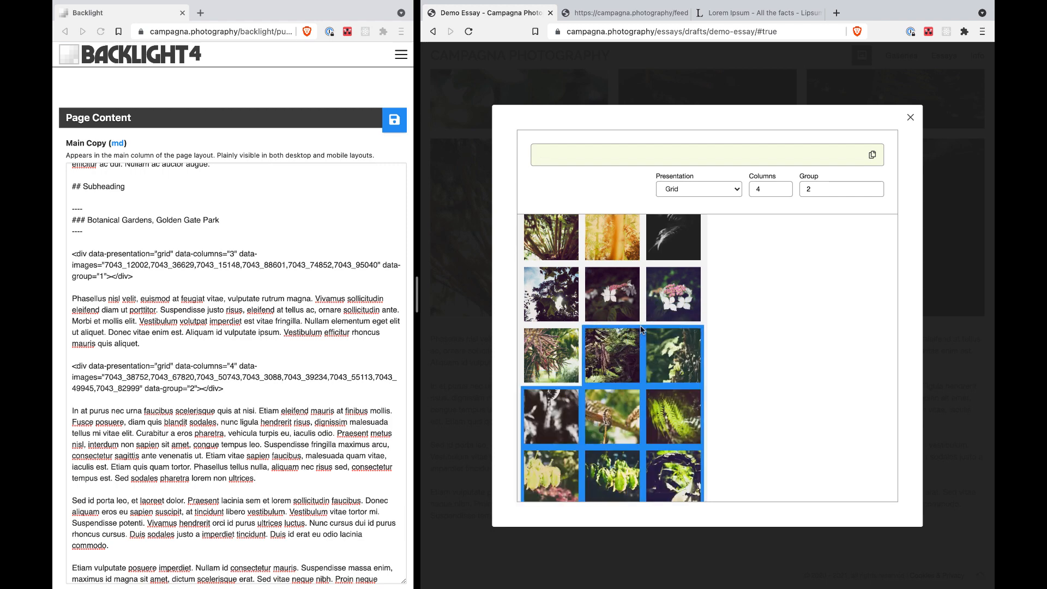
Fill the presentation with only the blurred yellow photo followed by the green ivy photo, returning any other photos to the list.
scroll(640, 325, down, 5)
scroll(640, 325, up, 7)
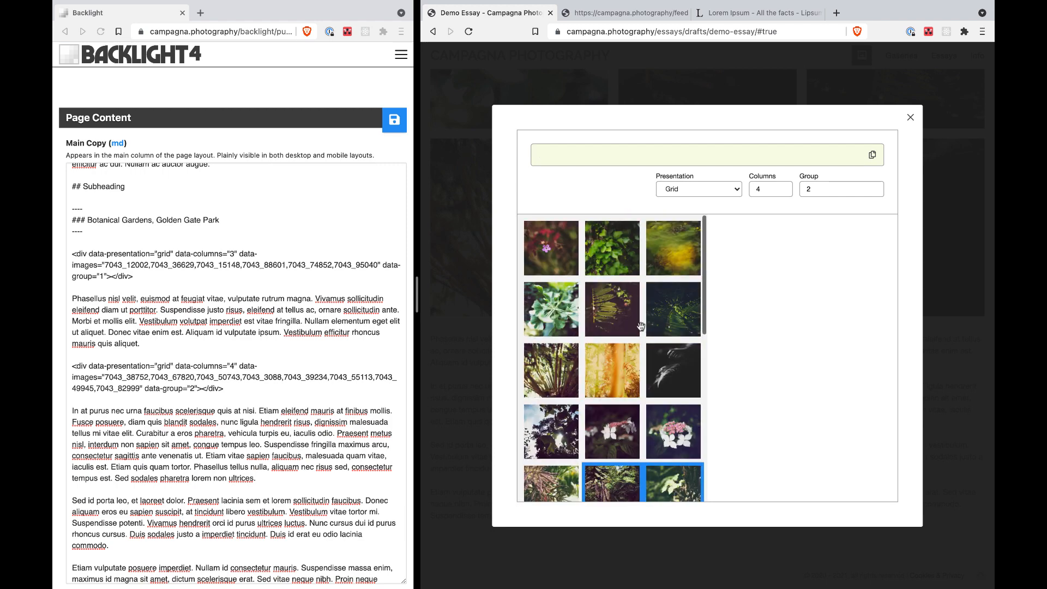
click(668, 252)
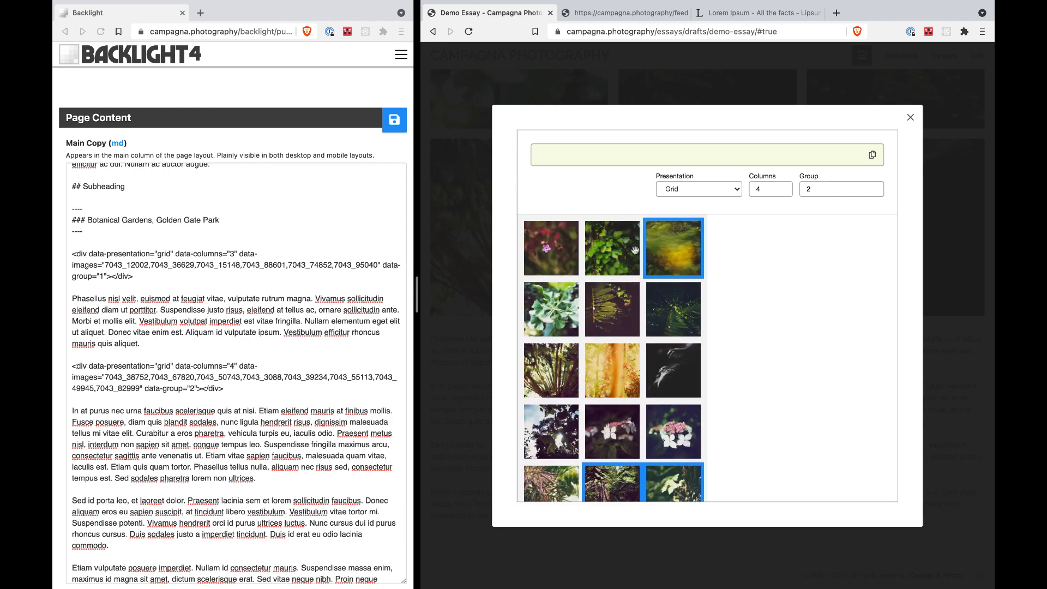
drag(635, 250, 747, 245)
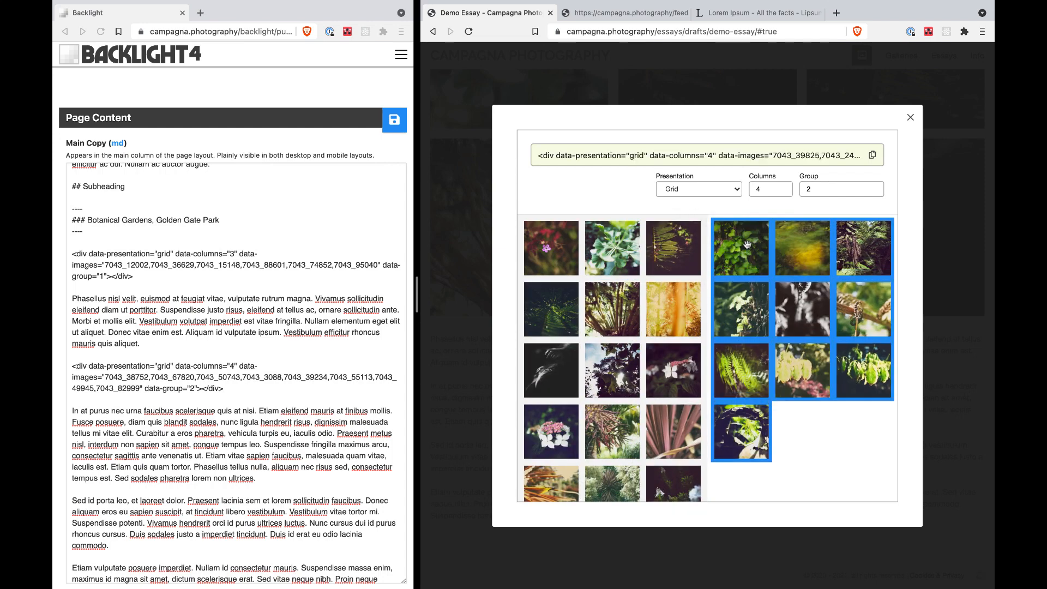
click(848, 253)
shift+click(737, 418)
drag(737, 419, 628, 406)
drag(798, 242, 749, 257)
click(766, 355)
Set the presentation to Single Image with group 3 and copy the generated code.
click(714, 187)
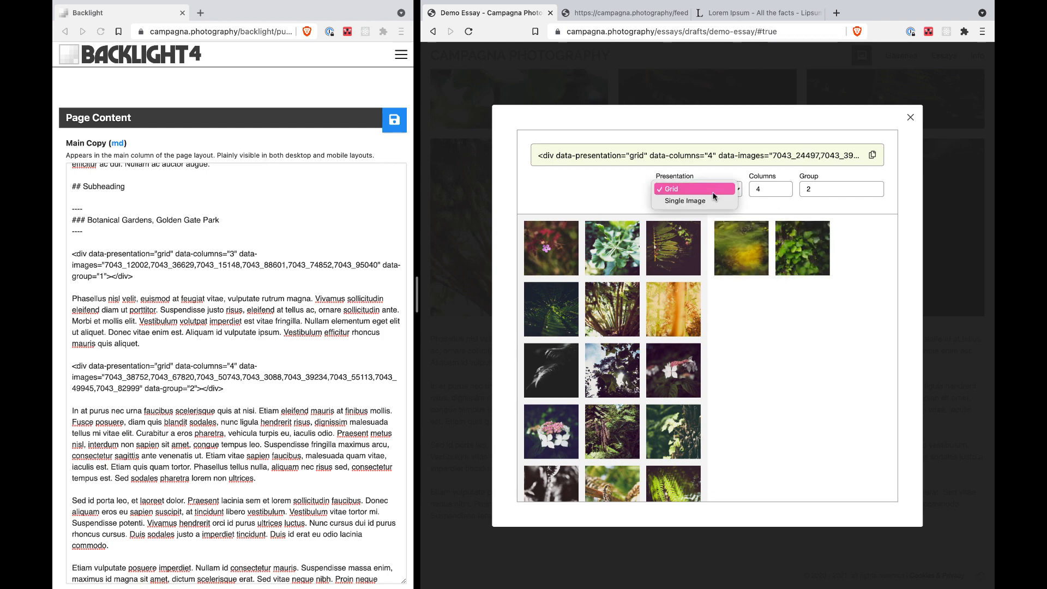
click(713, 199)
click(831, 190)
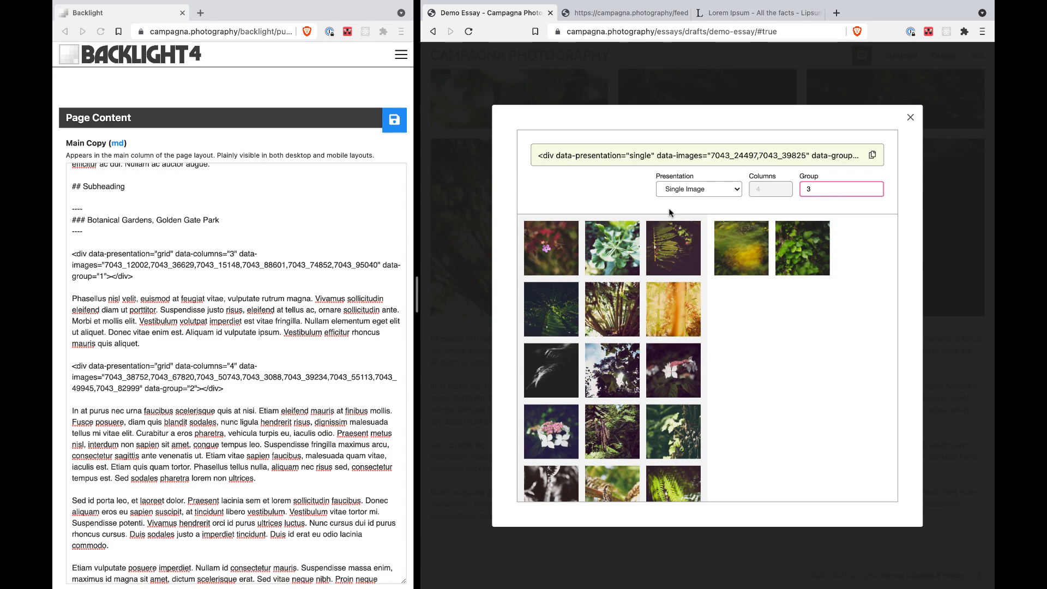
click(681, 158)
Insert the single-image code as its own block after the "Sed id porta leo" paragraph in Main Copy and save the album.
scroll(228, 419, down, 3)
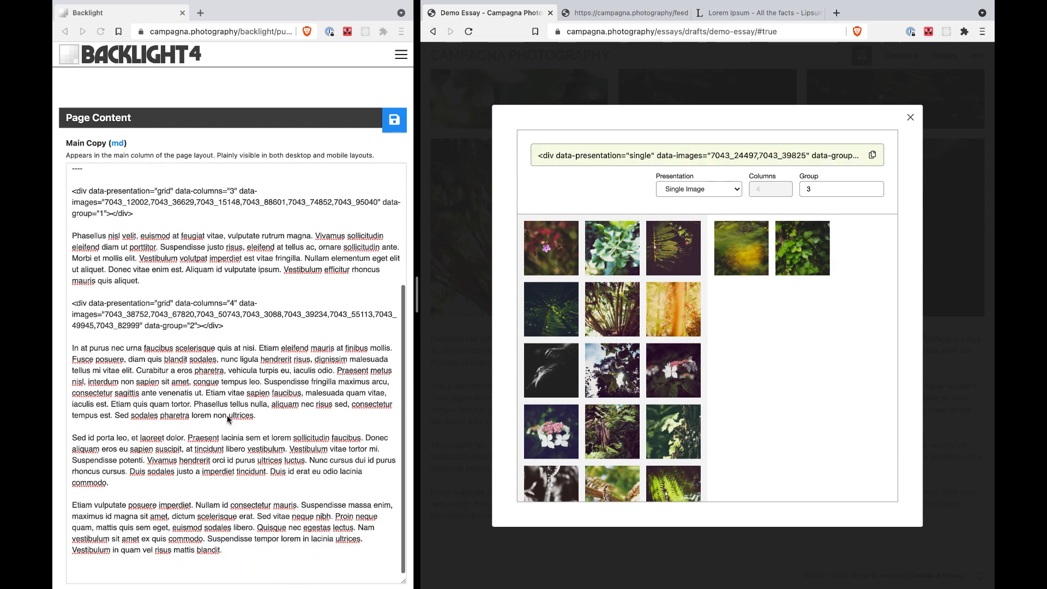
click(172, 488)
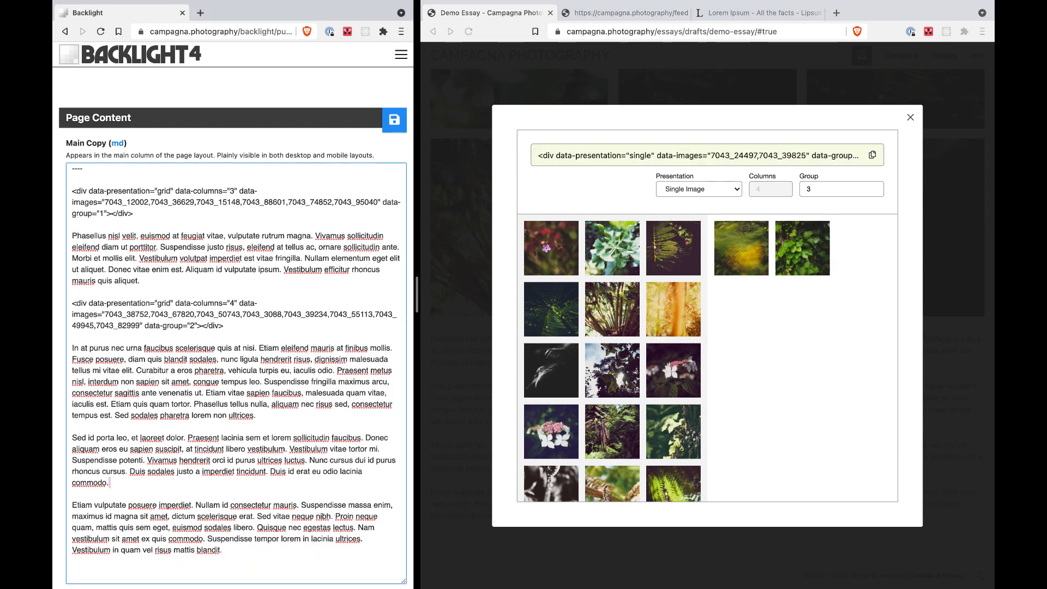
key(Return)
key(Return)
text(<div data-presentation="single" data-images="7043_24497,7043_39825" data-group="3"></div>)
key(Return)
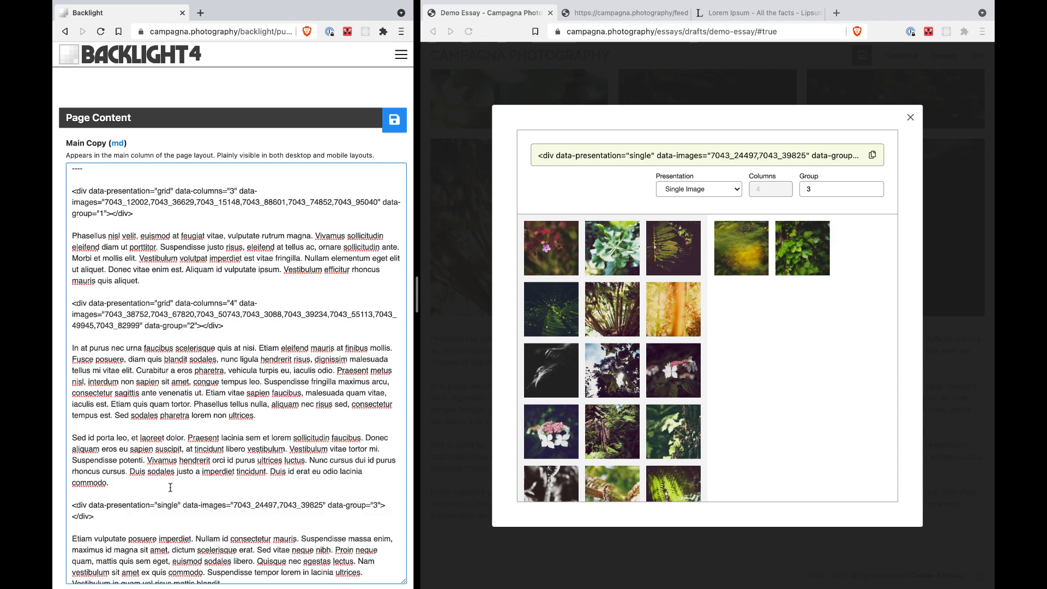
click(391, 121)
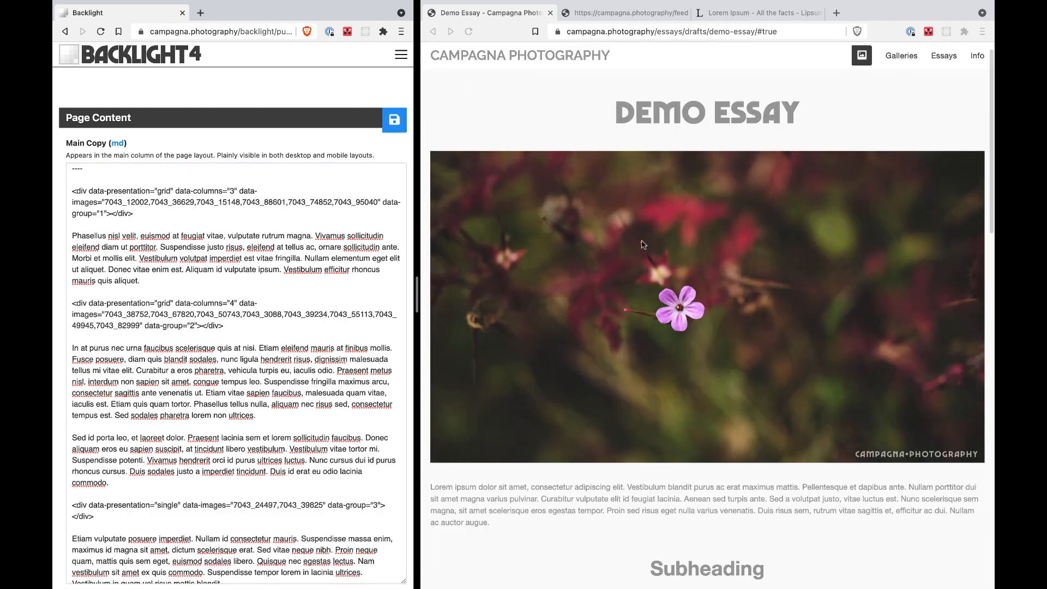
Review the published essay down to the footer and back, examining the two photo grids and the pair of full-width images.
scroll(807, 309, down, 8)
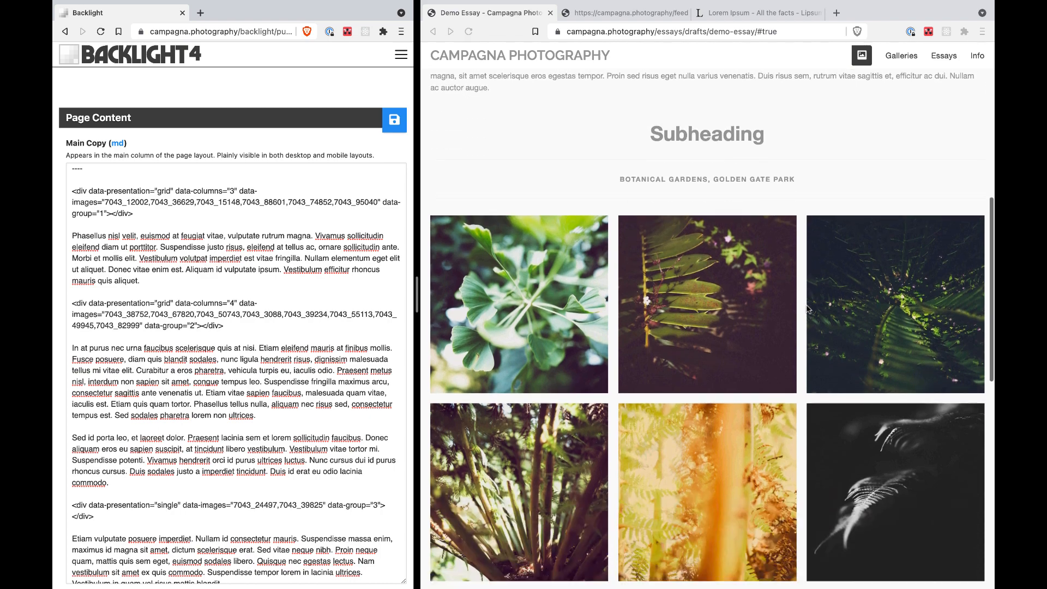
scroll(808, 309, down, 2)
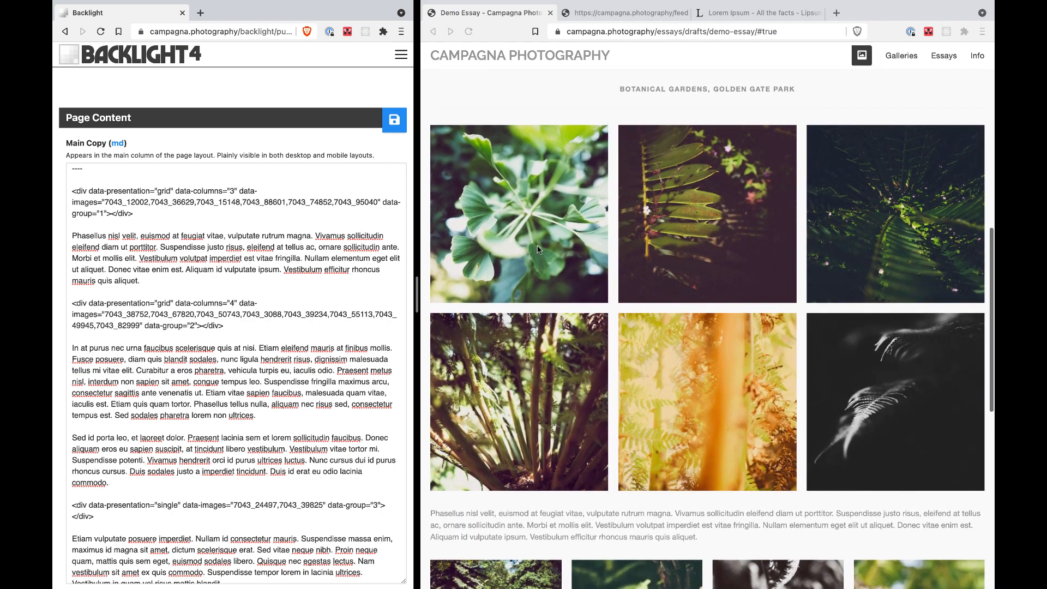
scroll(798, 256, down, 6)
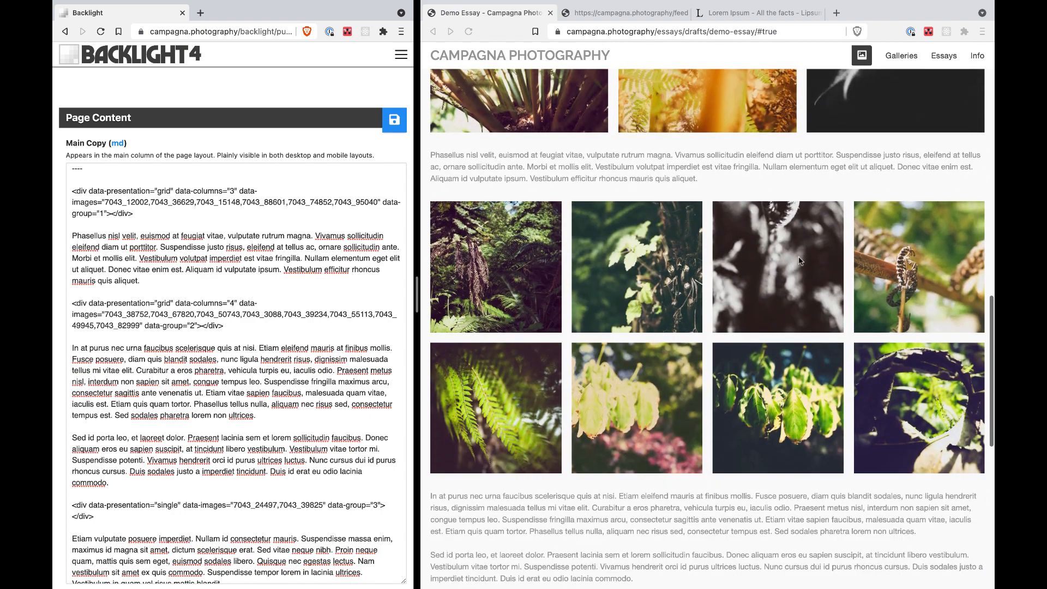
scroll(729, 318, down, 10)
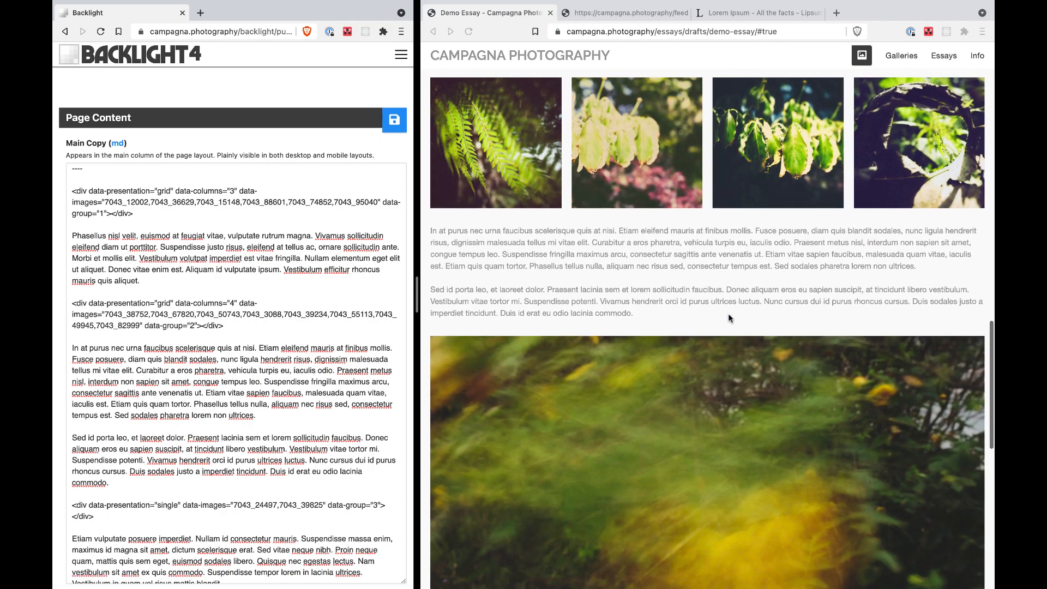
scroll(729, 317, down, 6)
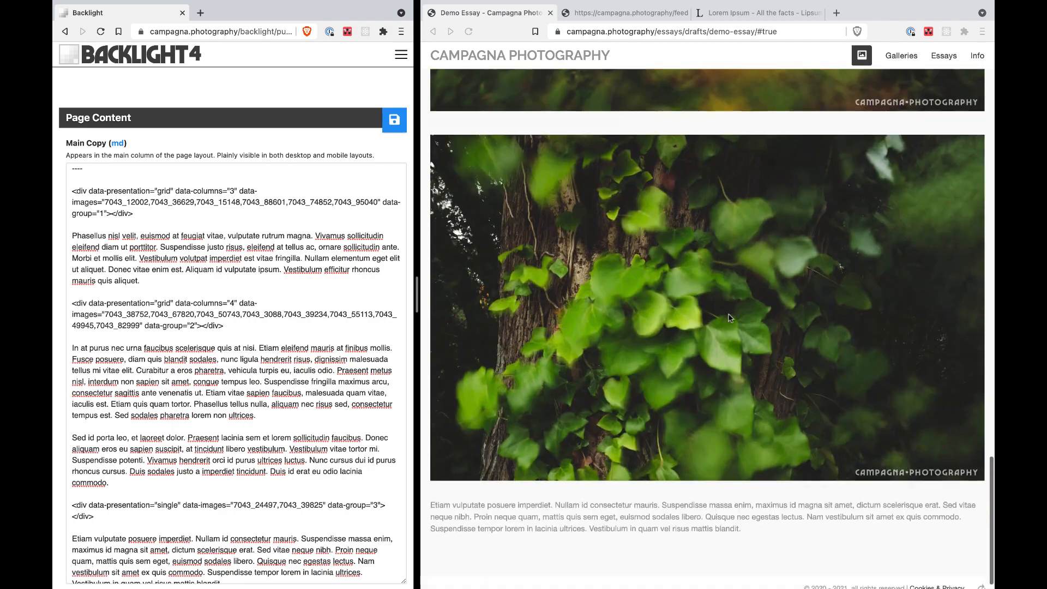
scroll(728, 318, up, 10)
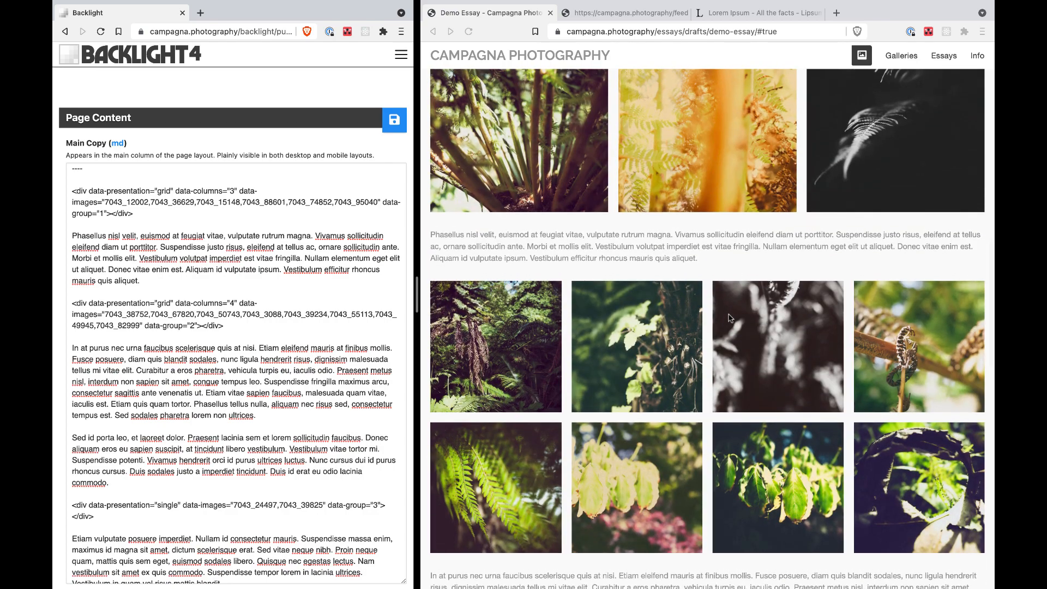
scroll(727, 318, up, 10)
scroll(730, 318, up, 2)
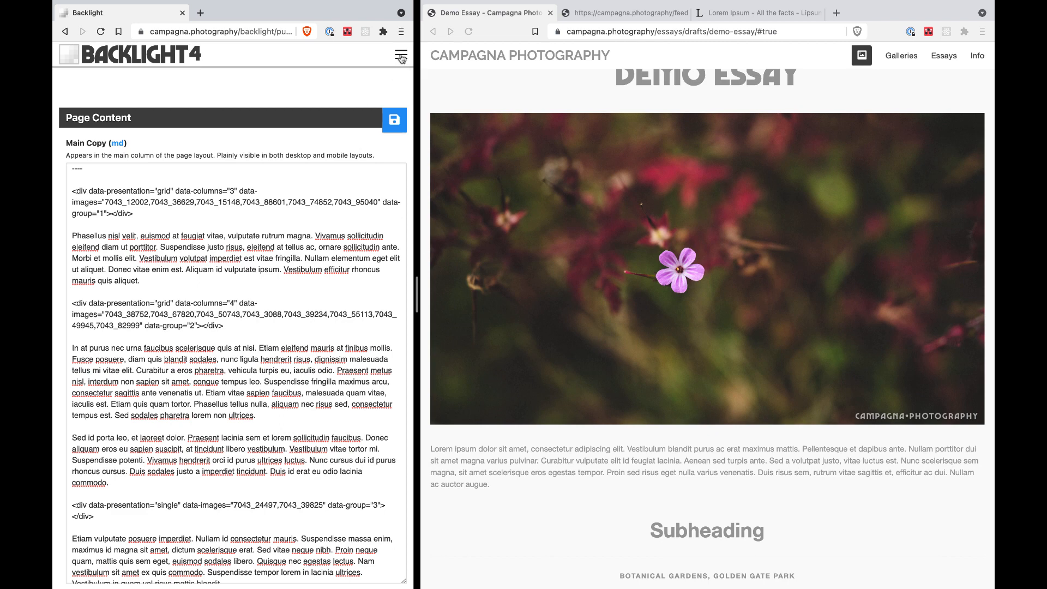
Return to the Demo Essay album, show its base settings, and open its Light Mode - Essay template.
scroll(349, 123, up, 3)
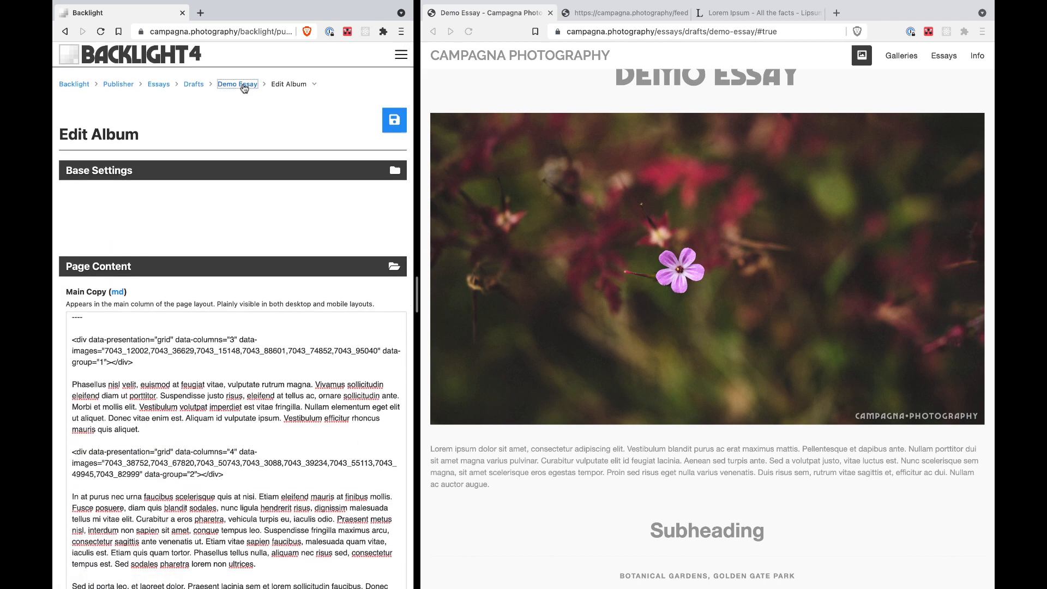
click(242, 85)
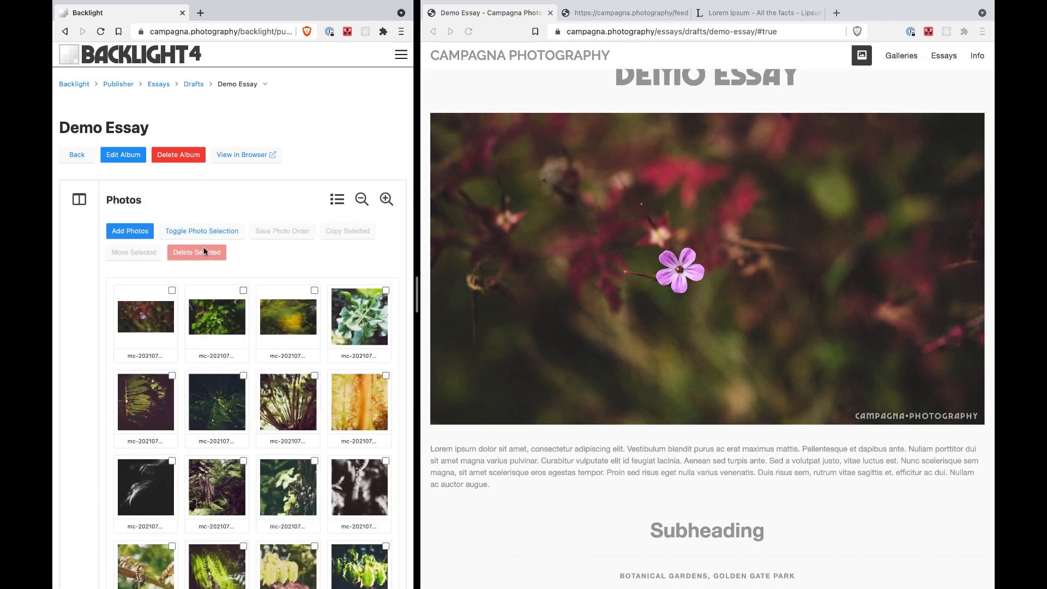
click(79, 198)
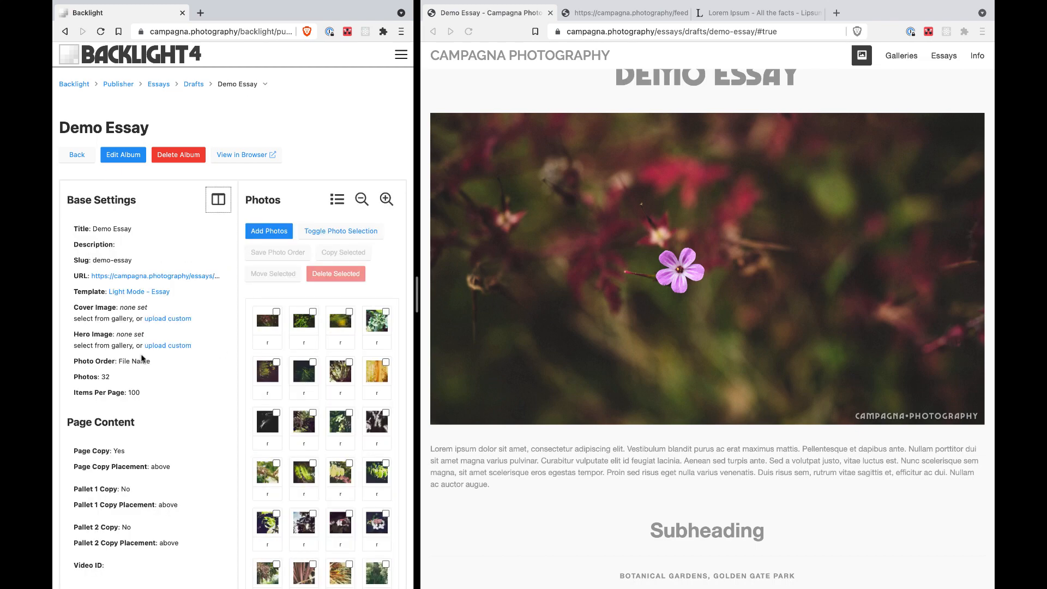
click(153, 295)
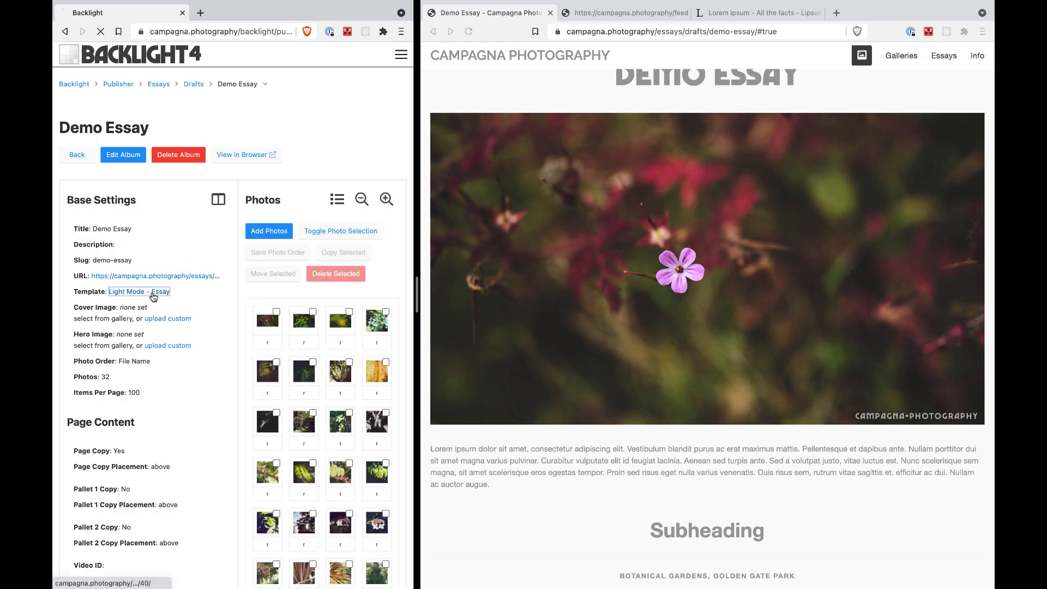
Examine the template's album settings sections, looking inside Breadcrumbs and Hero Image.
scroll(370, 360, down, 1)
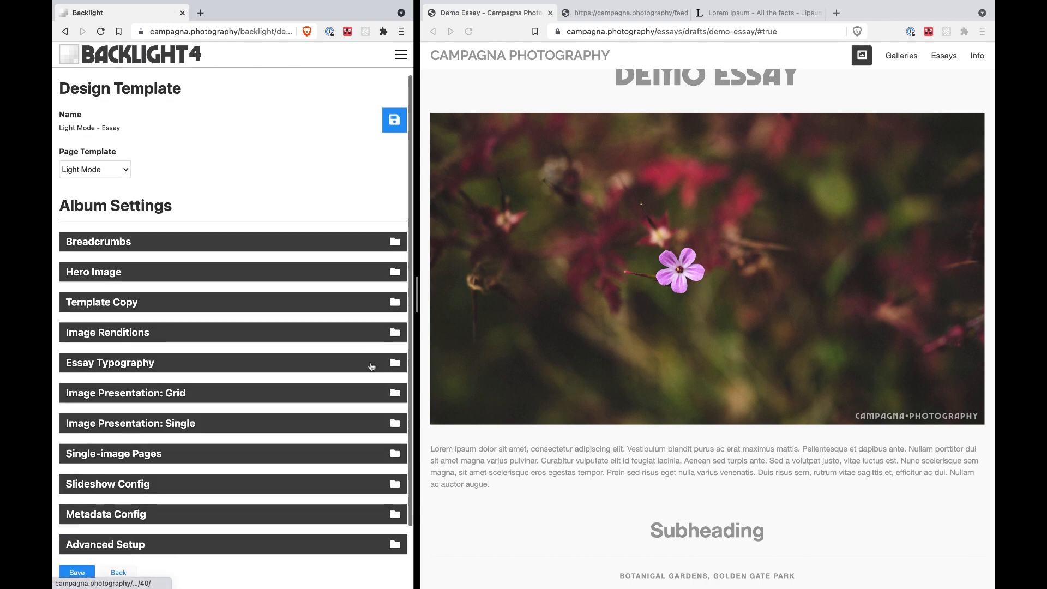
scroll(372, 364, down, 2)
scroll(373, 362, up, 5)
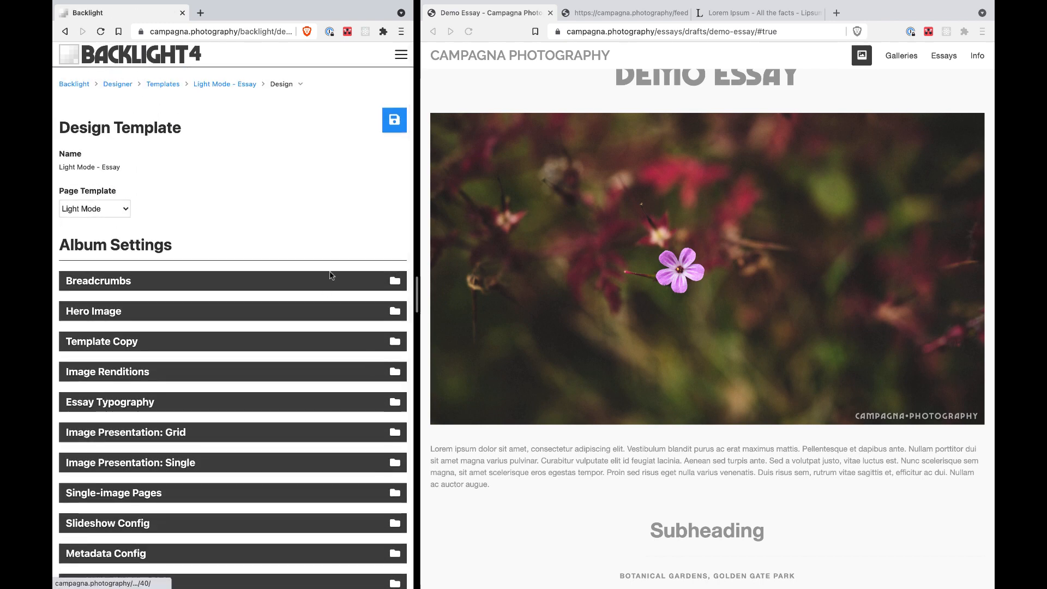
click(362, 278)
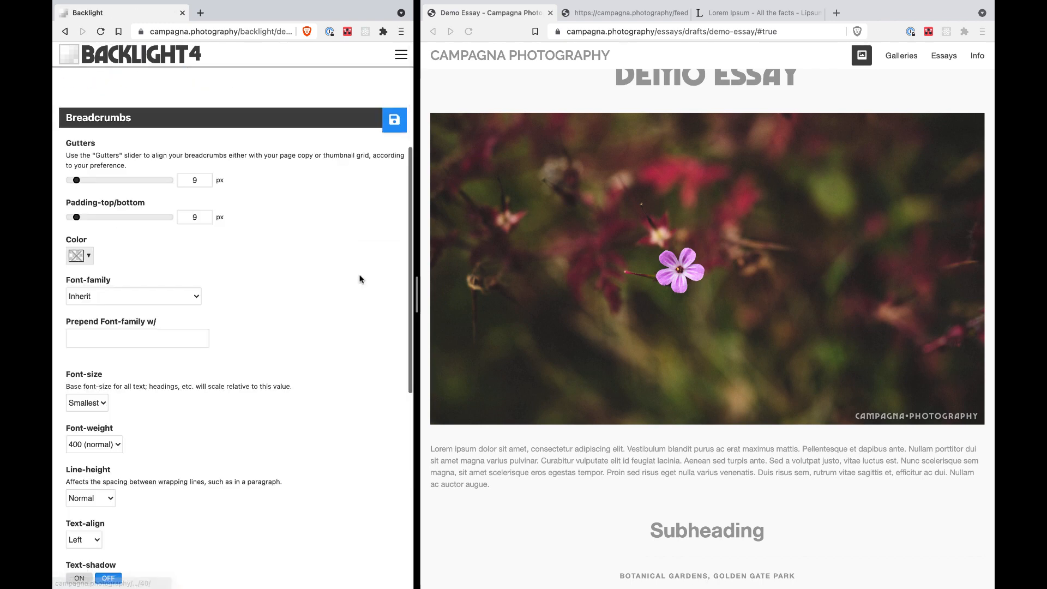
click(292, 125)
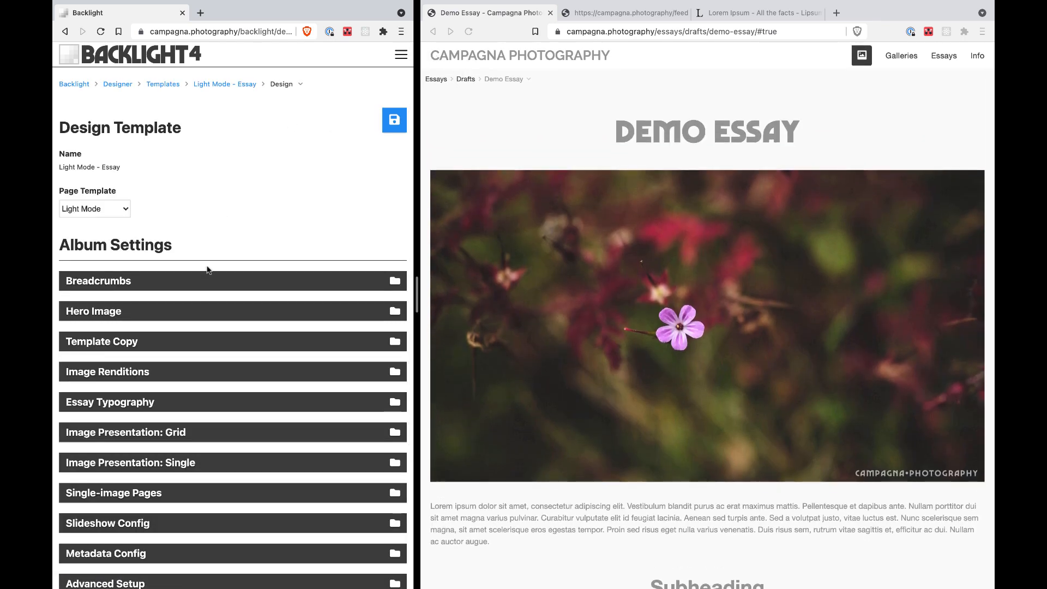
click(175, 314)
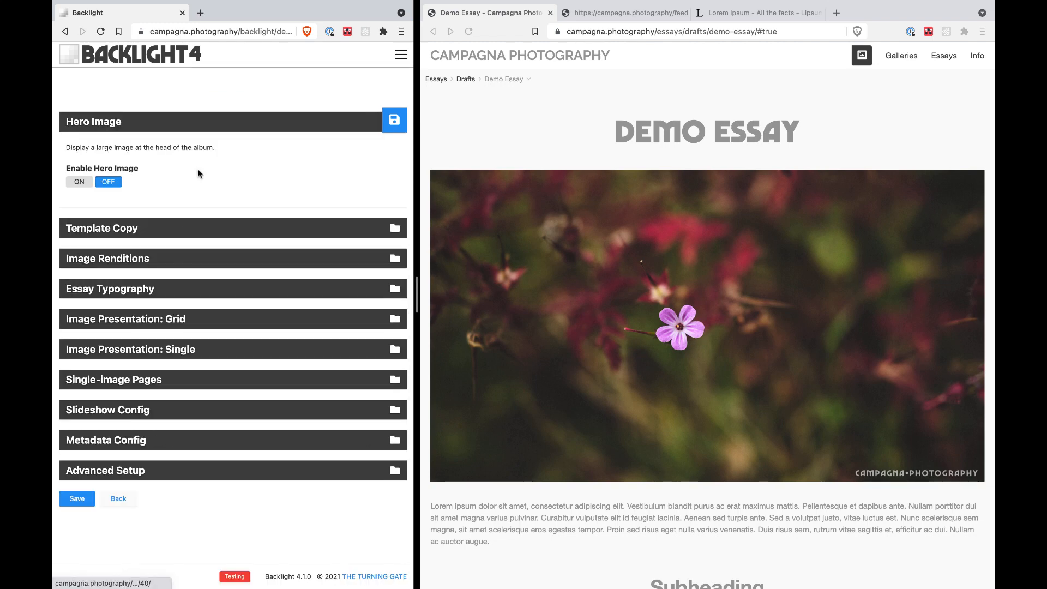
click(176, 124)
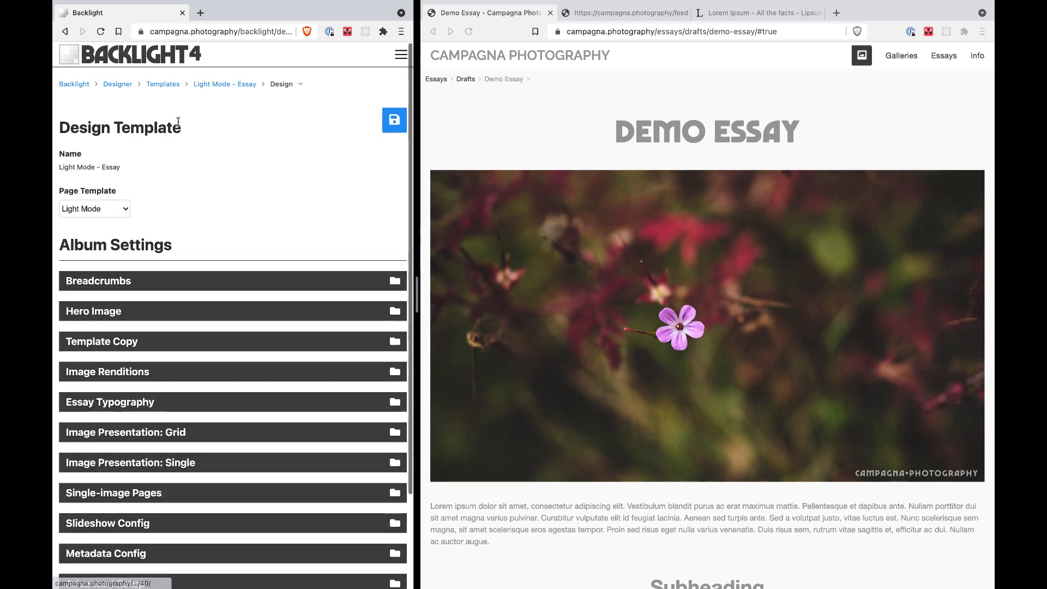
Look over the copy fields in the Template Copy section and collapse it again.
click(134, 341)
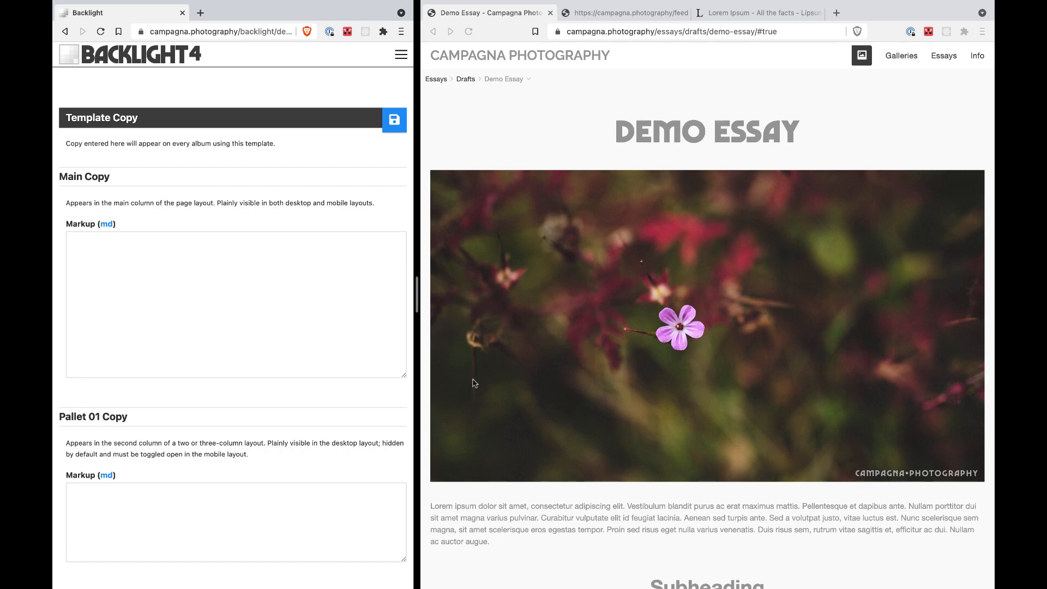
click(155, 119)
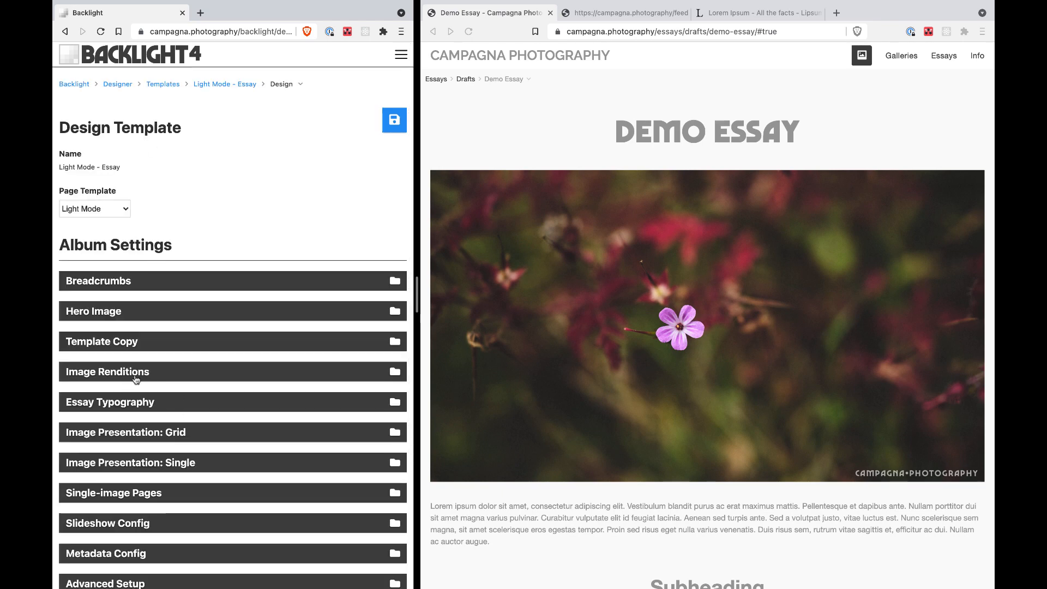
scroll(173, 378, down, 3)
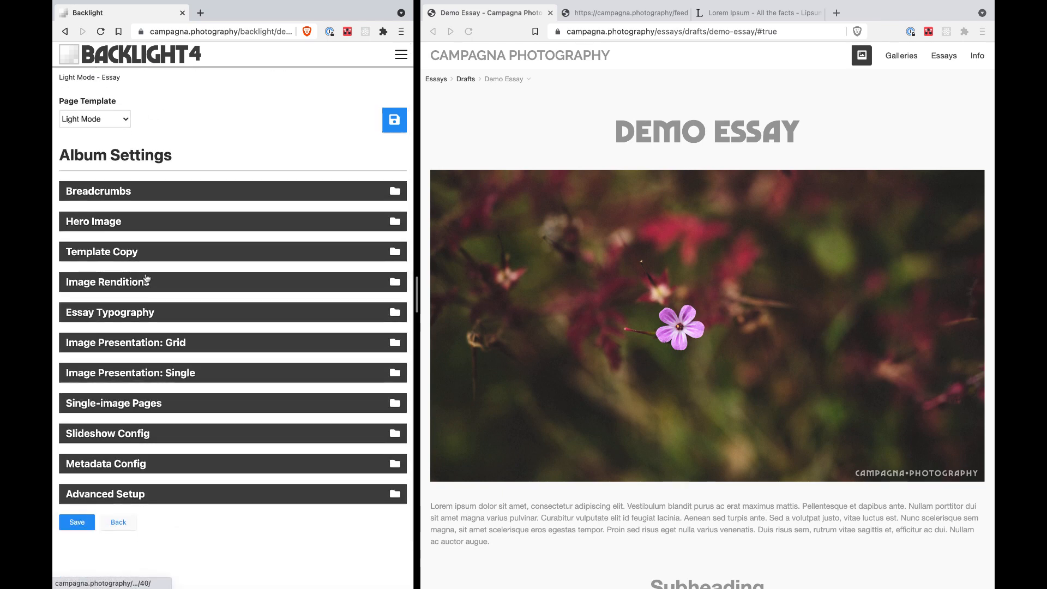
Open the Essay Typography settings and switch essay typography off and back on.
click(166, 313)
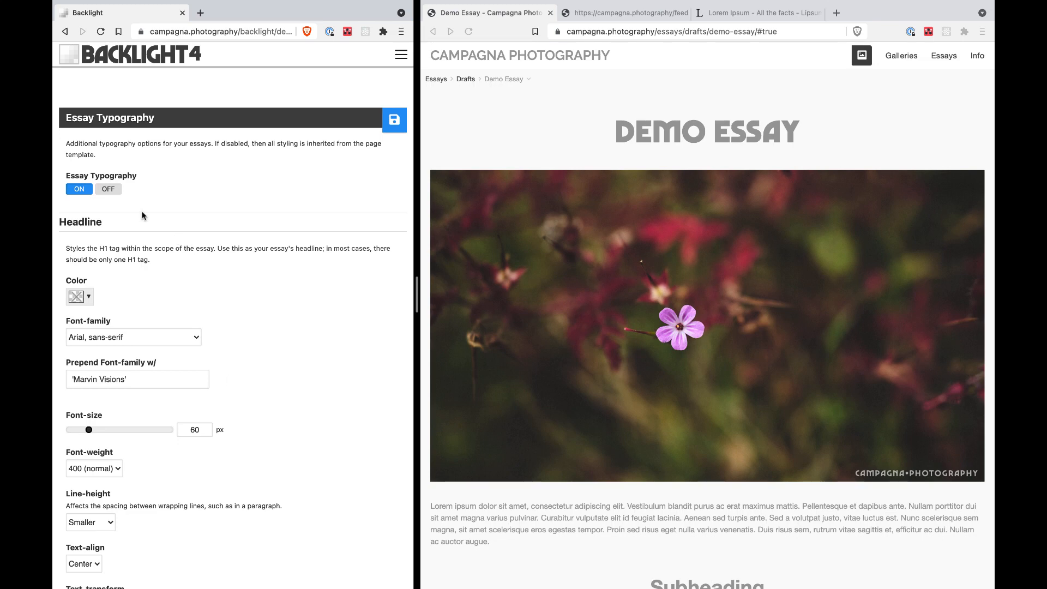
click(116, 191)
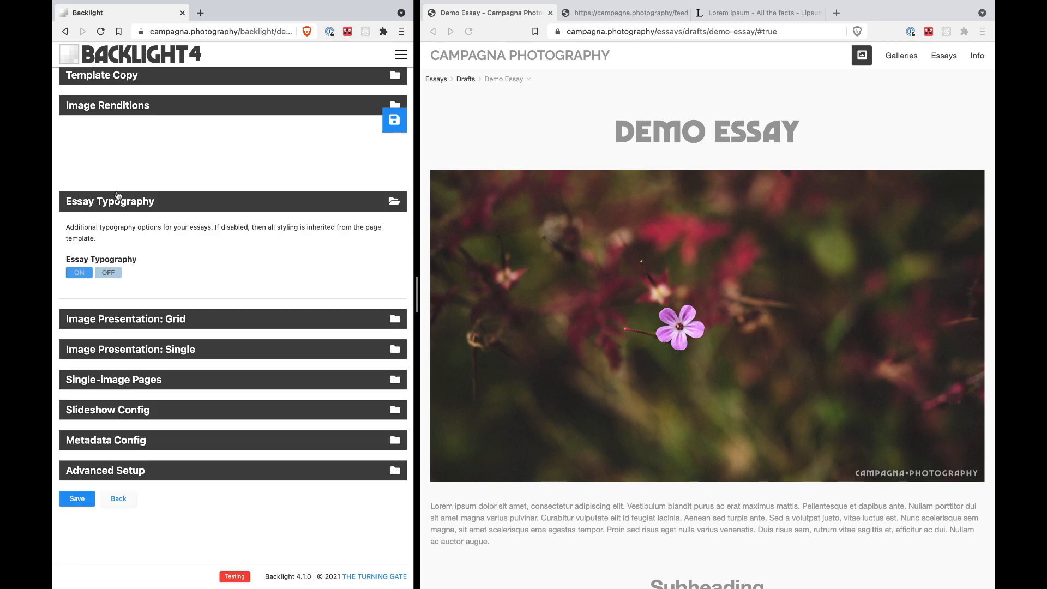
click(85, 272)
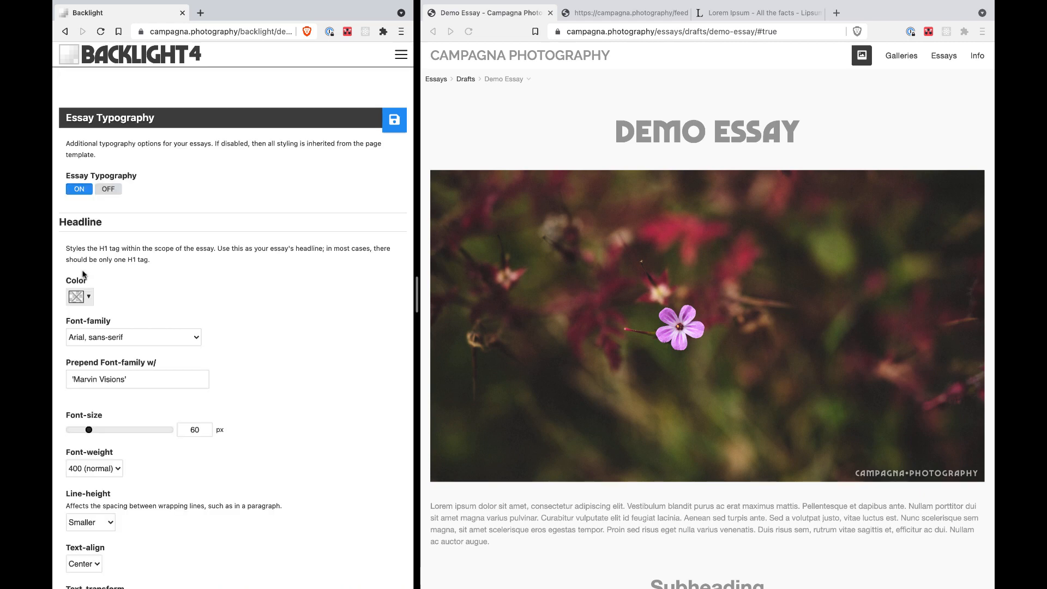
Examine the Headline, Subheadings and Block Headings typography settings, then collapse Essay Typography.
scroll(321, 353, down, 3)
scroll(320, 354, down, 5)
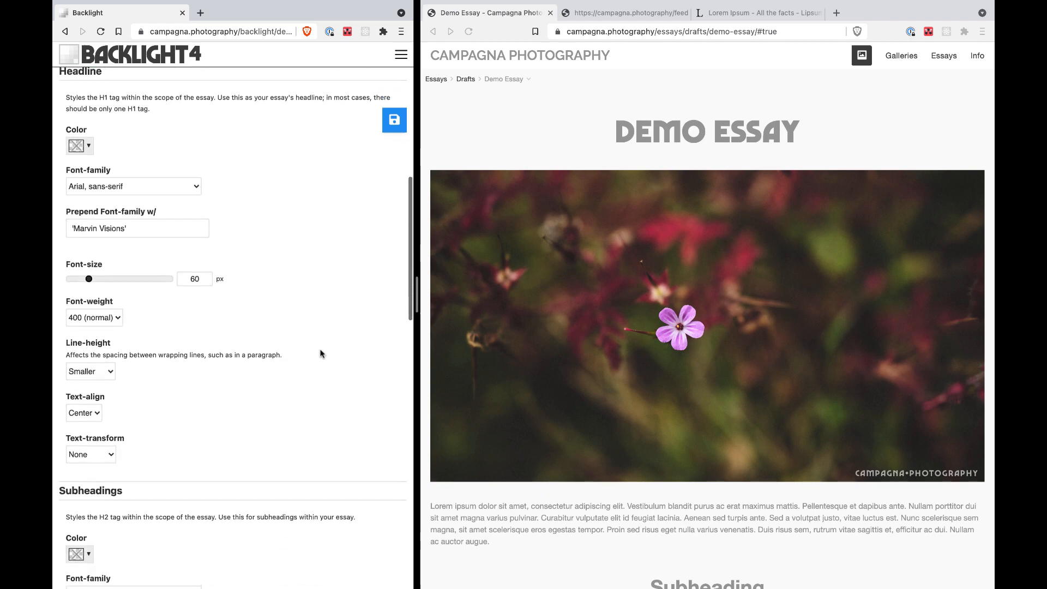
scroll(320, 353, down, 5)
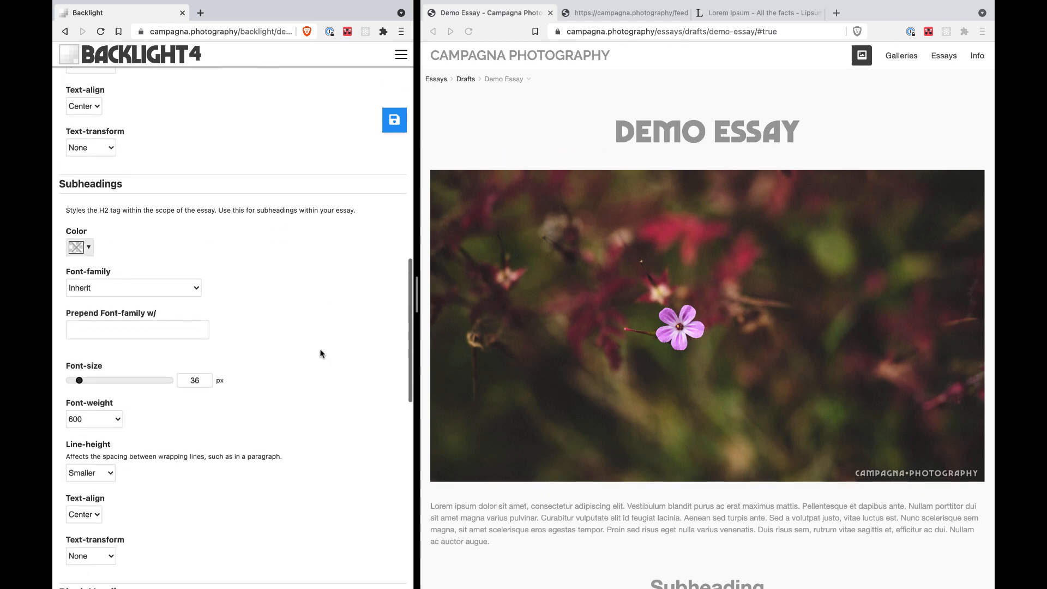
scroll(321, 353, down, 3)
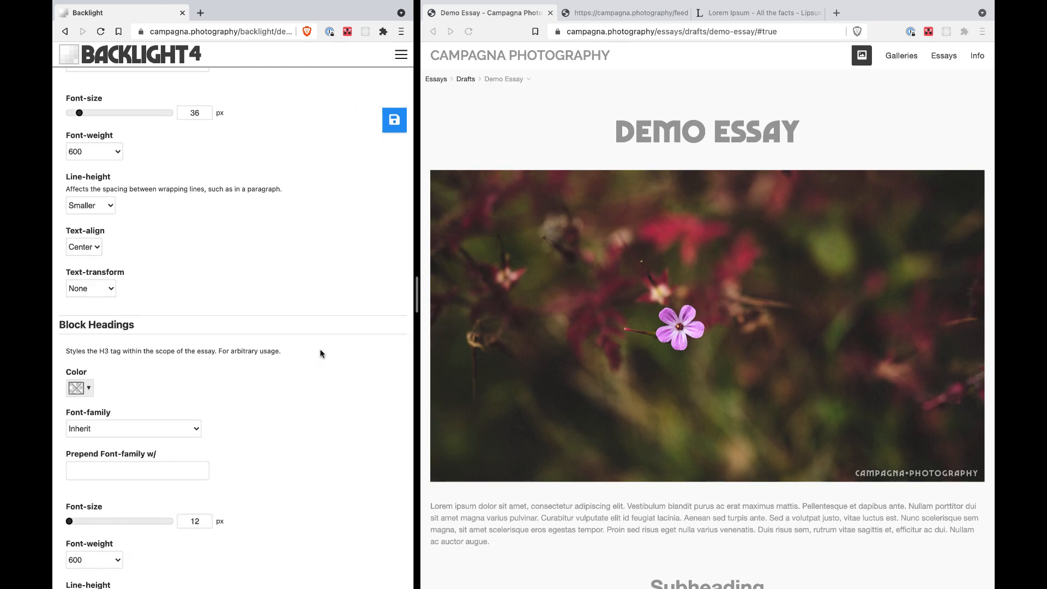
scroll(320, 353, down, 5)
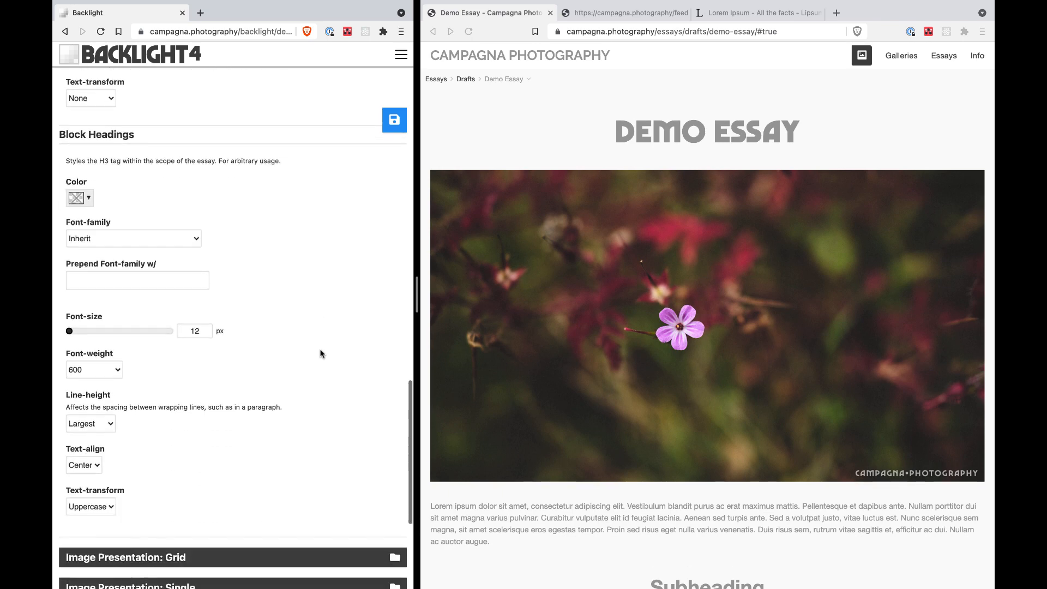
scroll(321, 354, up, 3)
scroll(320, 354, up, 15)
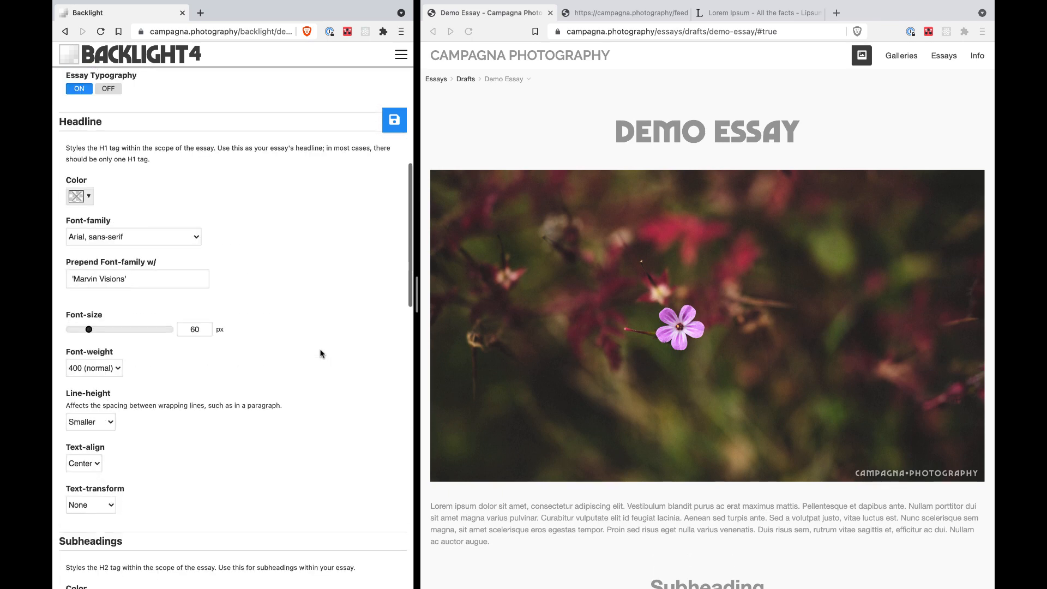
scroll(321, 353, up, 1)
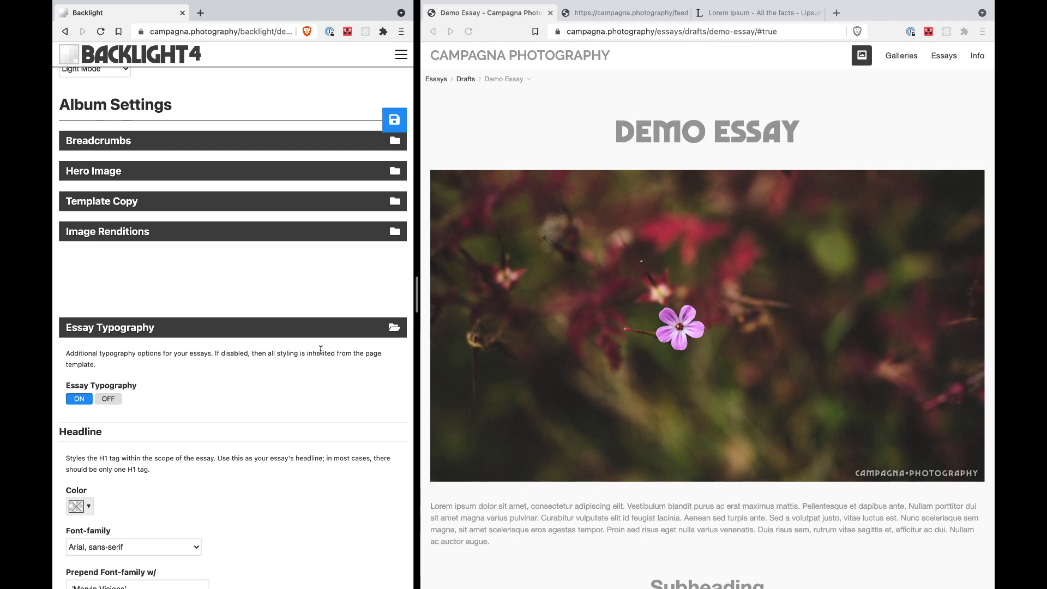
click(180, 328)
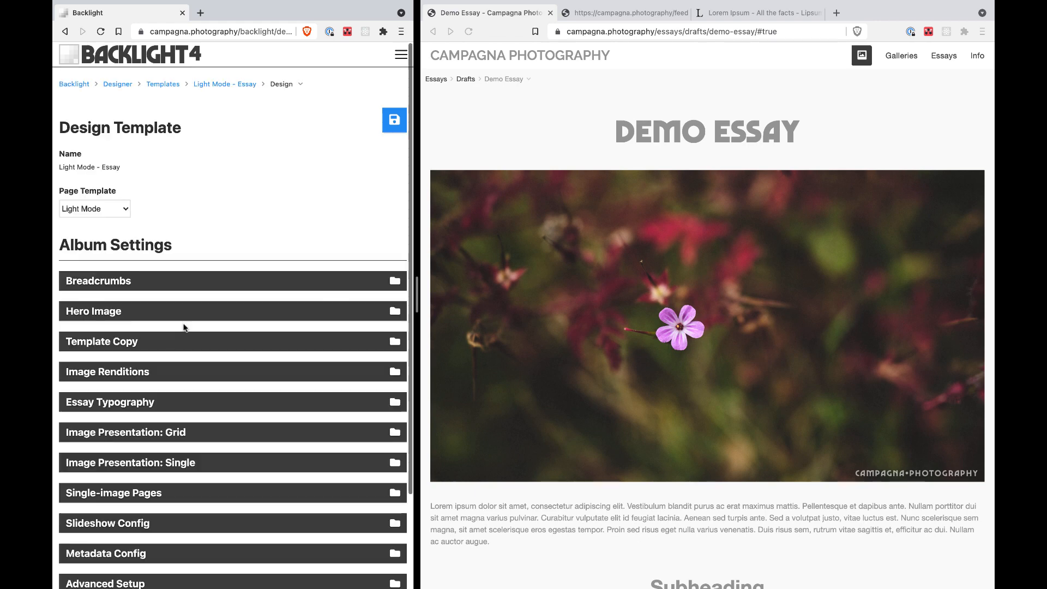
Look through the Image Presentation: Grid appearance settings and collapse the section.
scroll(199, 392, down, 1)
scroll(200, 397, down, 1)
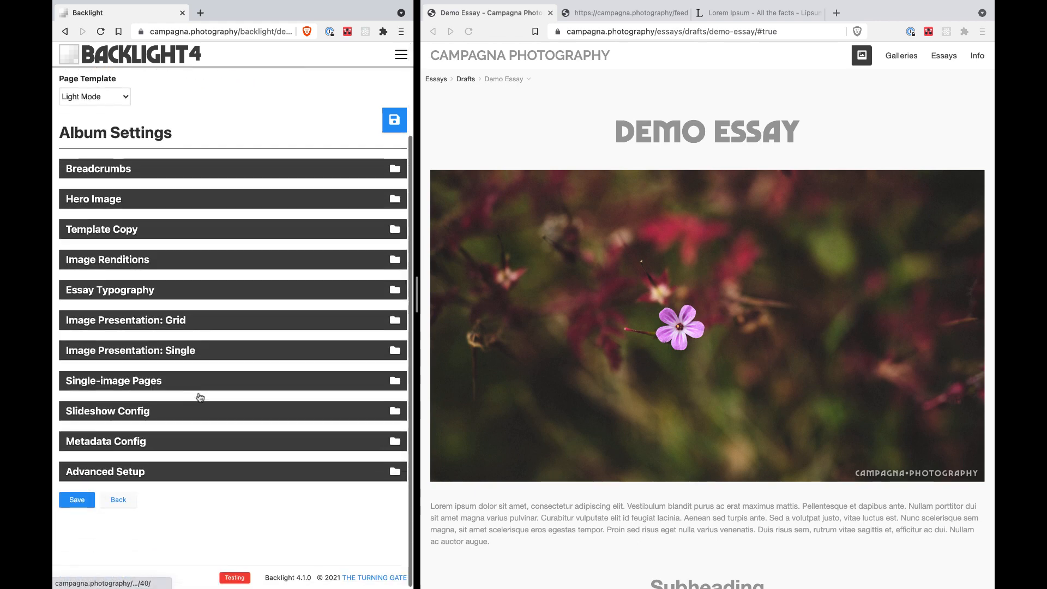
click(208, 318)
scroll(289, 332, down, 7)
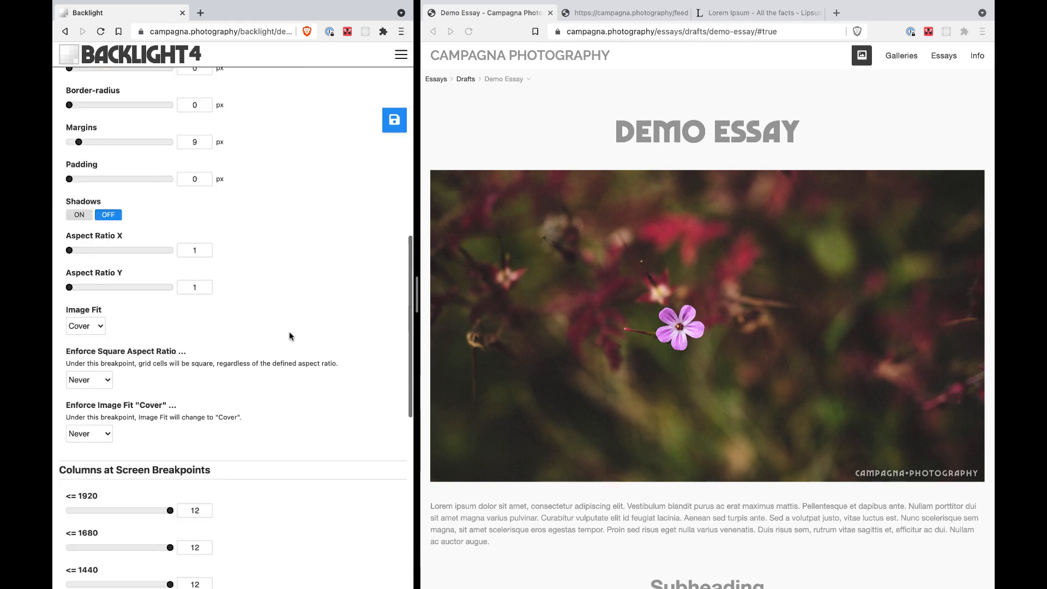
scroll(289, 333, up, 8)
click(259, 162)
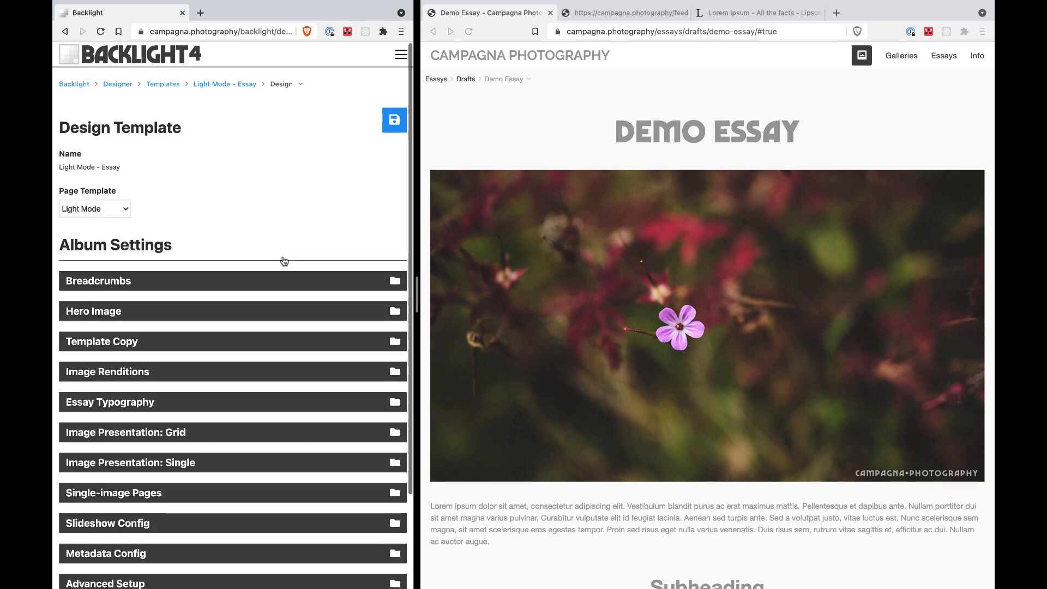
Look over the Image Presentation: Single appearance settings and collapse the section.
scroll(186, 424, down, 2)
click(209, 374)
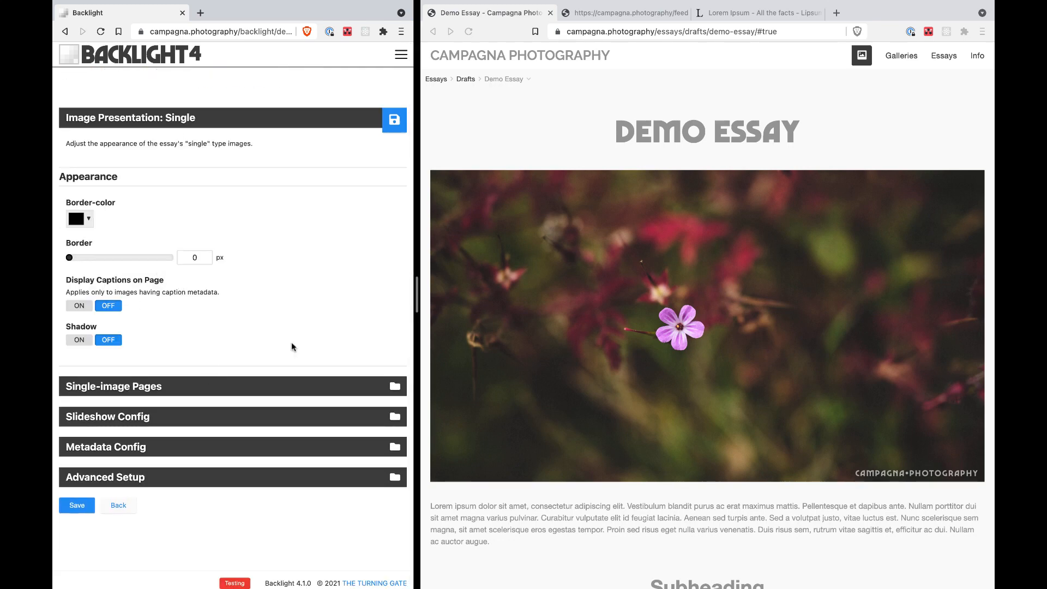
click(275, 118)
scroll(293, 494, down, 2)
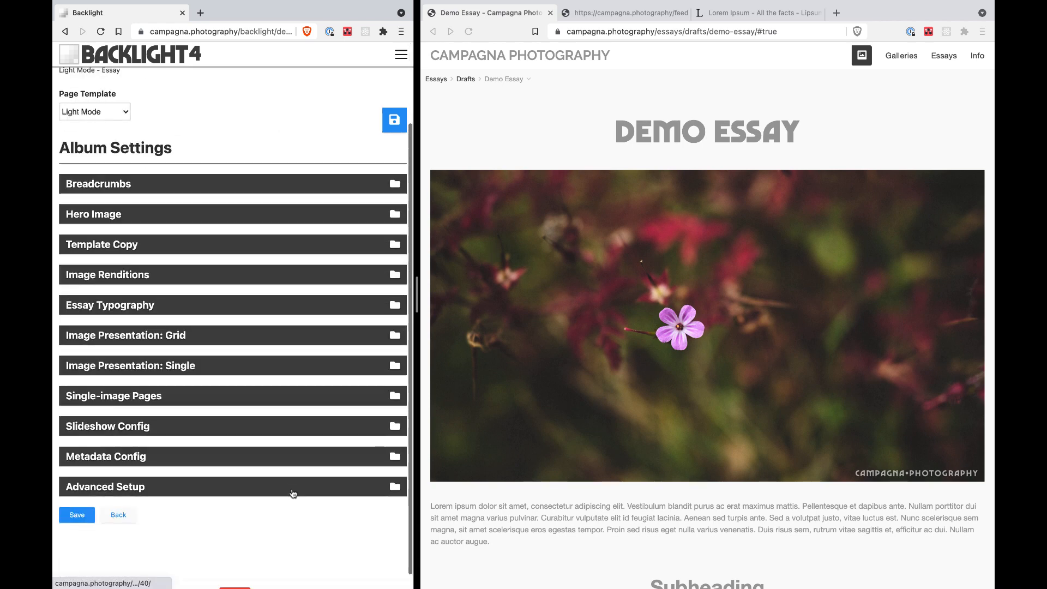
Reopen Image Presentation: Grid and examine its Columns at Screen Breakpoints settings.
click(235, 341)
scroll(294, 364, down, 10)
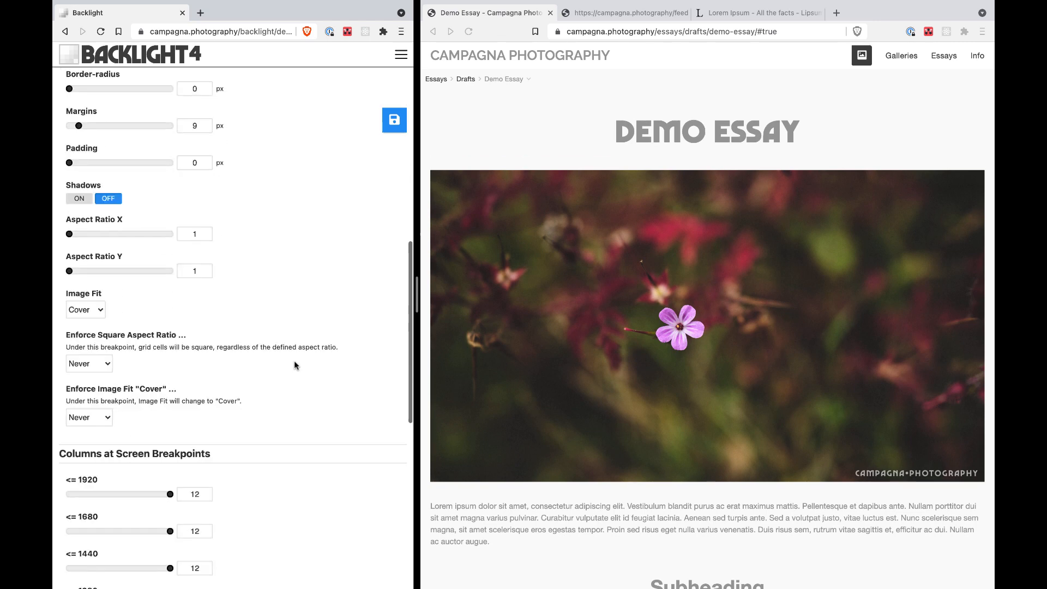
scroll(295, 365, down, 1)
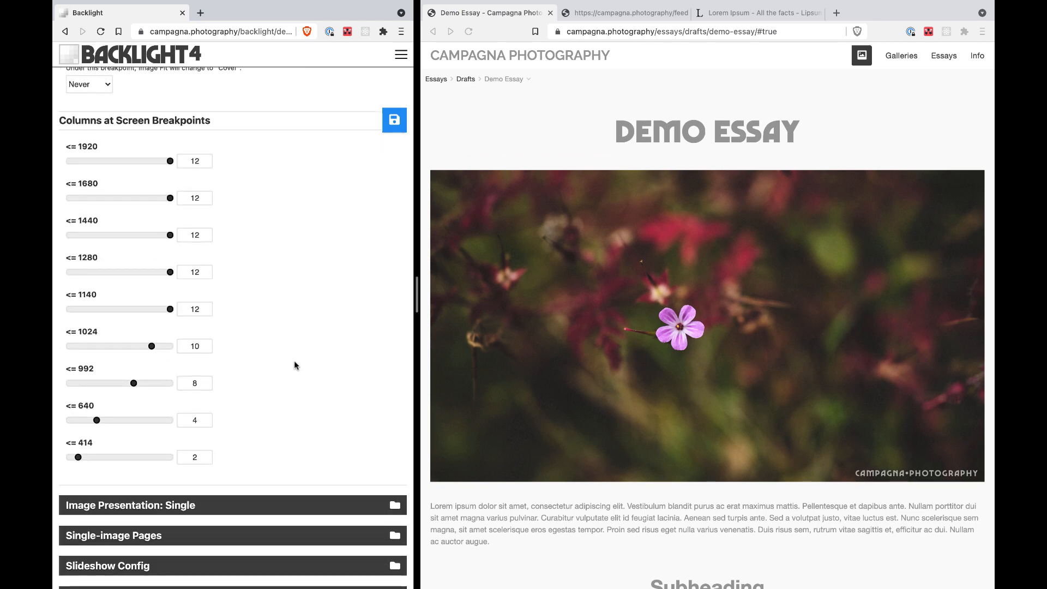
triple_click(132, 123)
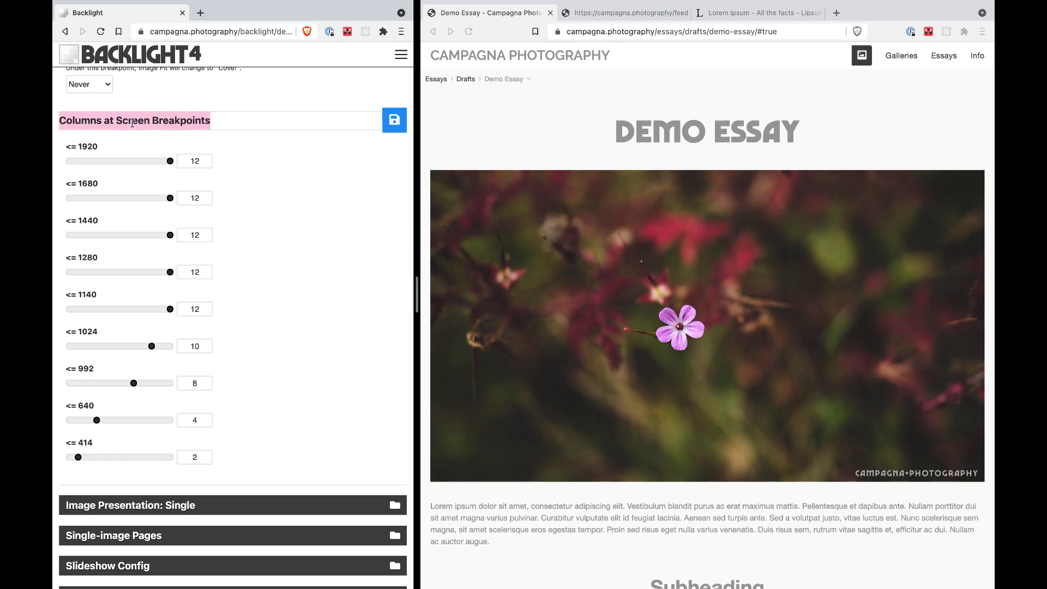
click(240, 164)
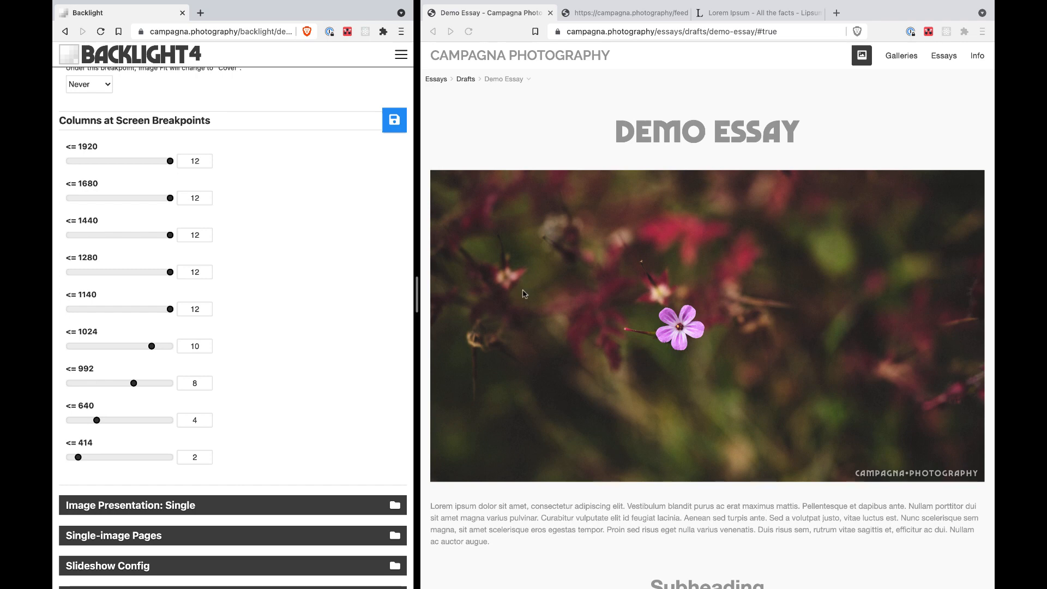
Check the Columns option for grids in the essay page's image code generator and close the generator.
click(548, 112)
click(861, 56)
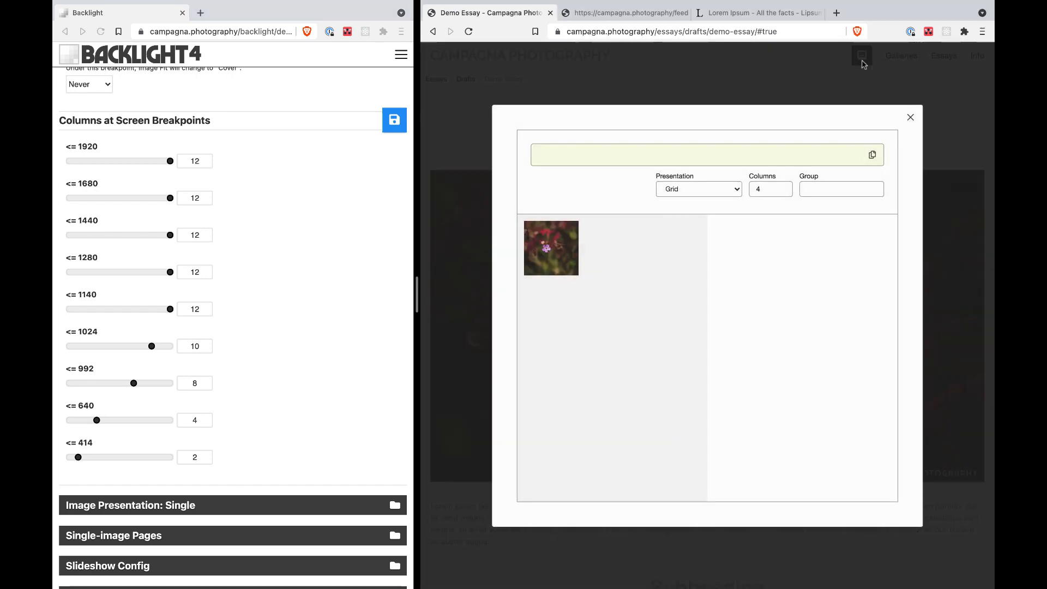
click(776, 190)
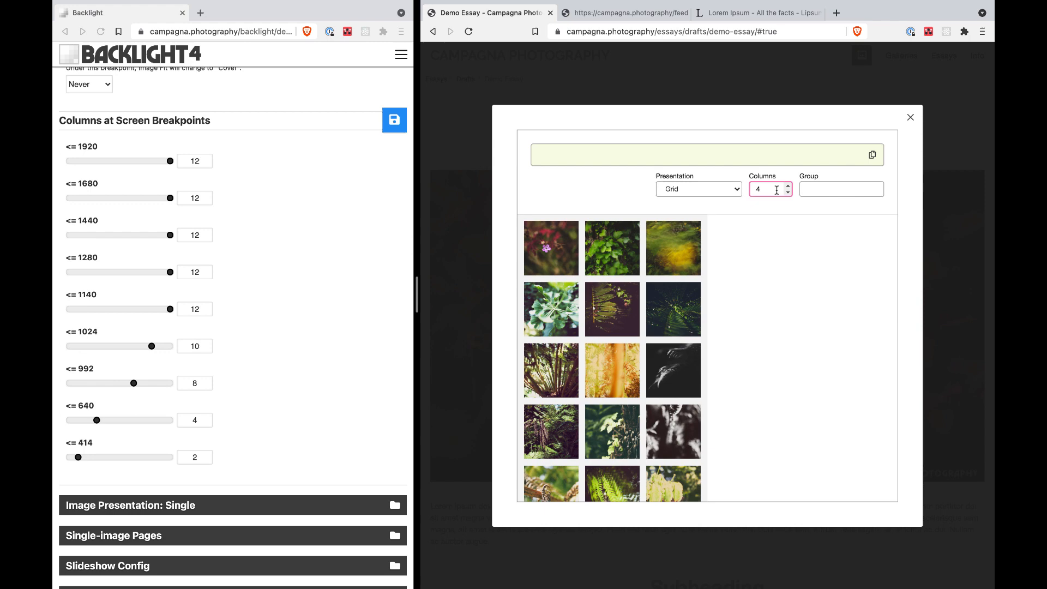
click(668, 79)
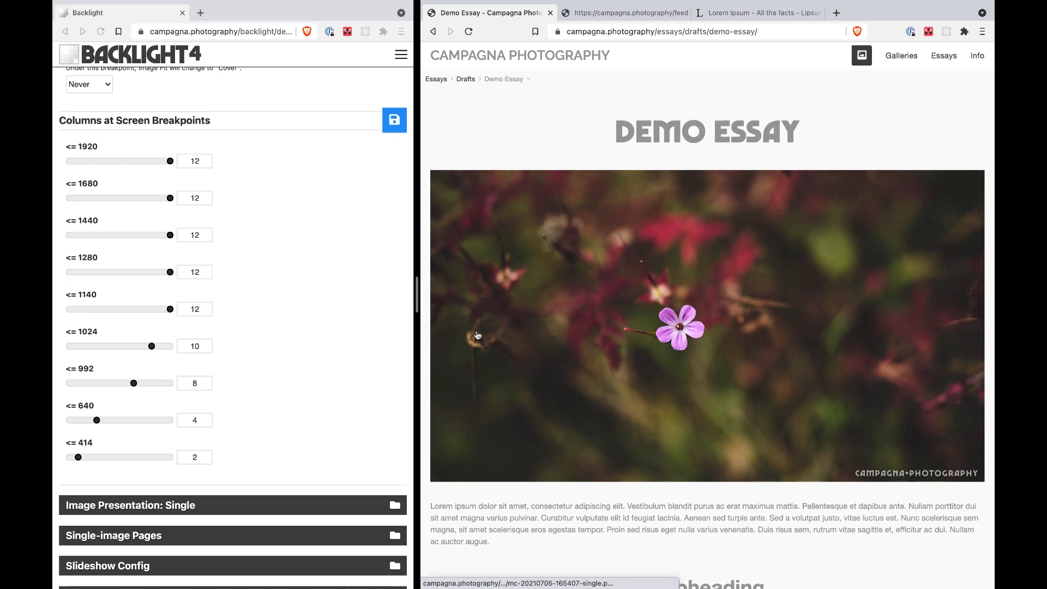
Compare the column setting for the 1024 breakpoint with the two photo grids on the essay page.
double_click(191, 345)
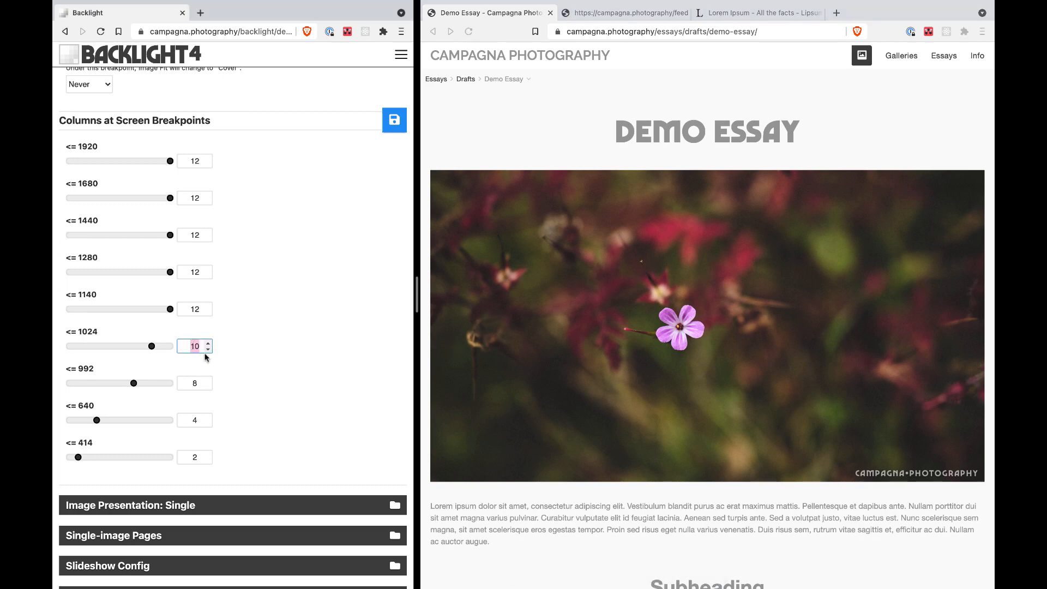
click(247, 346)
scroll(621, 395, down, 2)
scroll(622, 394, down, 8)
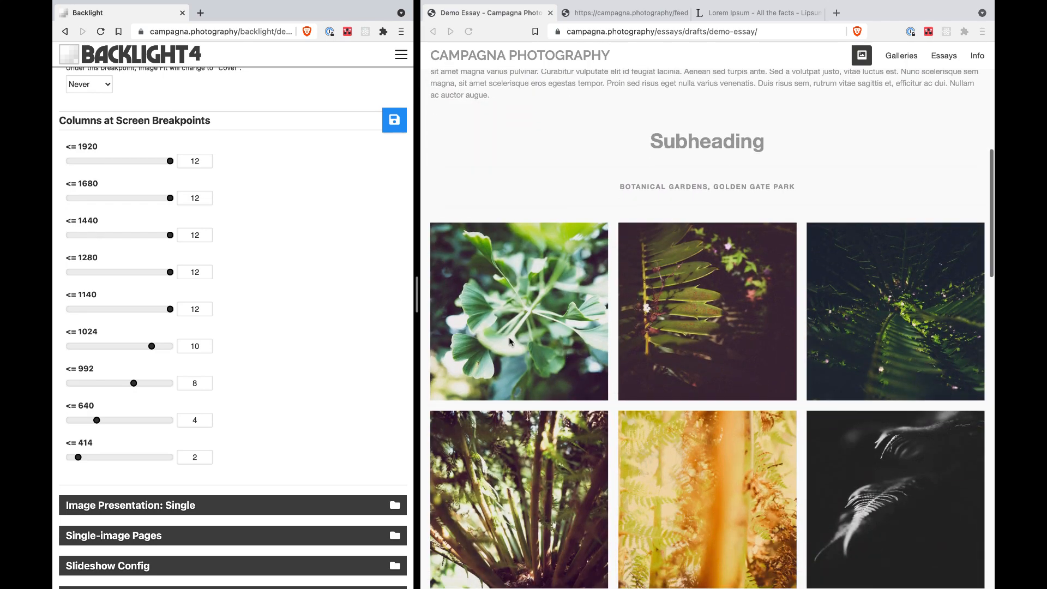
scroll(885, 335, down, 8)
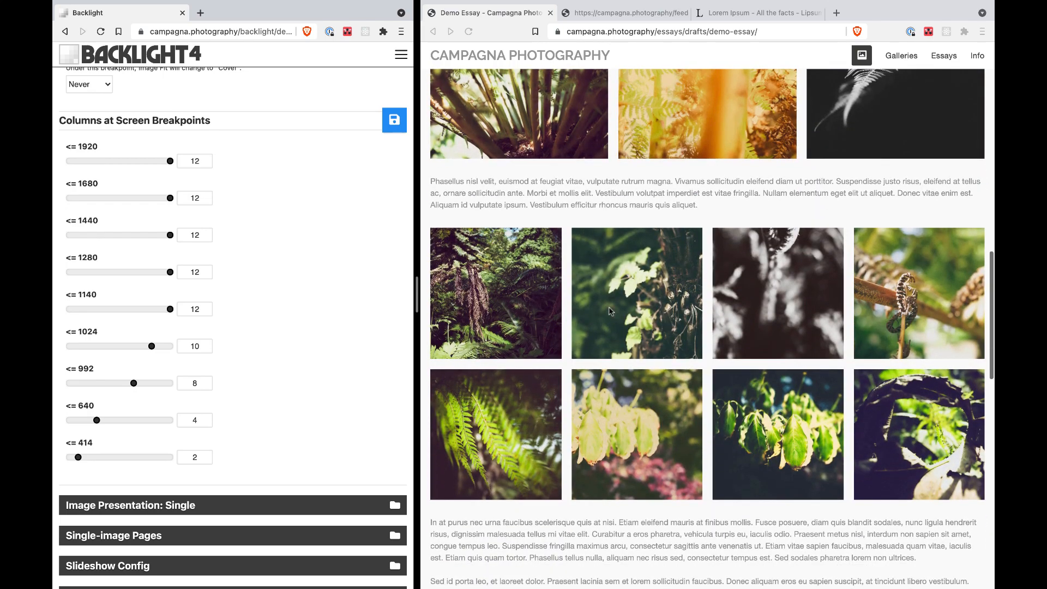
scroll(984, 305, up, 1)
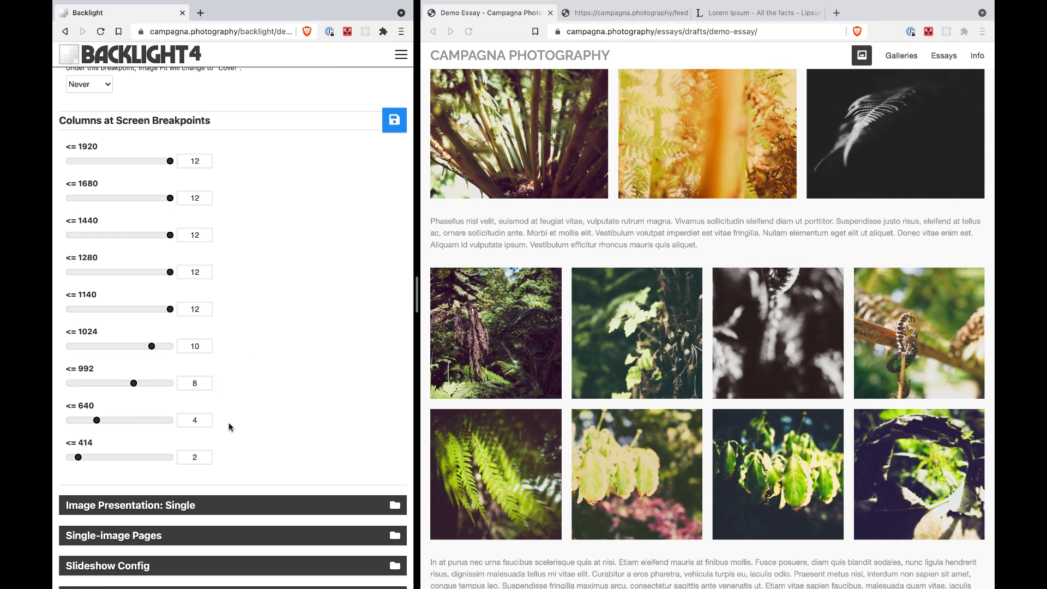
Set the columns for the 414 breakpoint to 1, then return them to 2.
scroll(228, 422, down, 2)
click(206, 411)
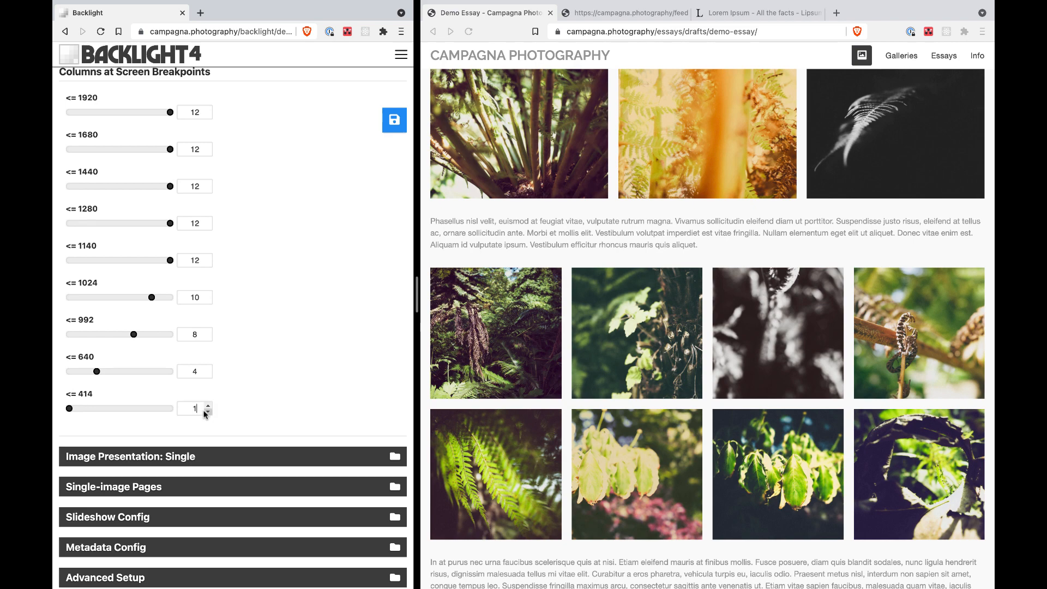
click(207, 405)
Review the essay's first photo grid below the subheading alongside the template's 1024 breakpoint column field.
scroll(551, 313, up, 3)
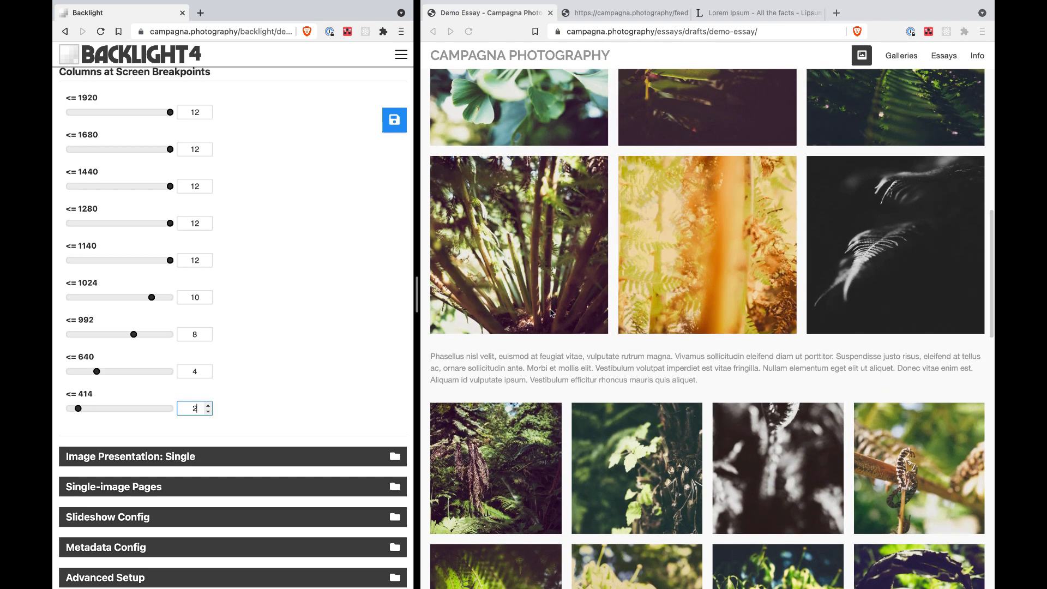
click(187, 300)
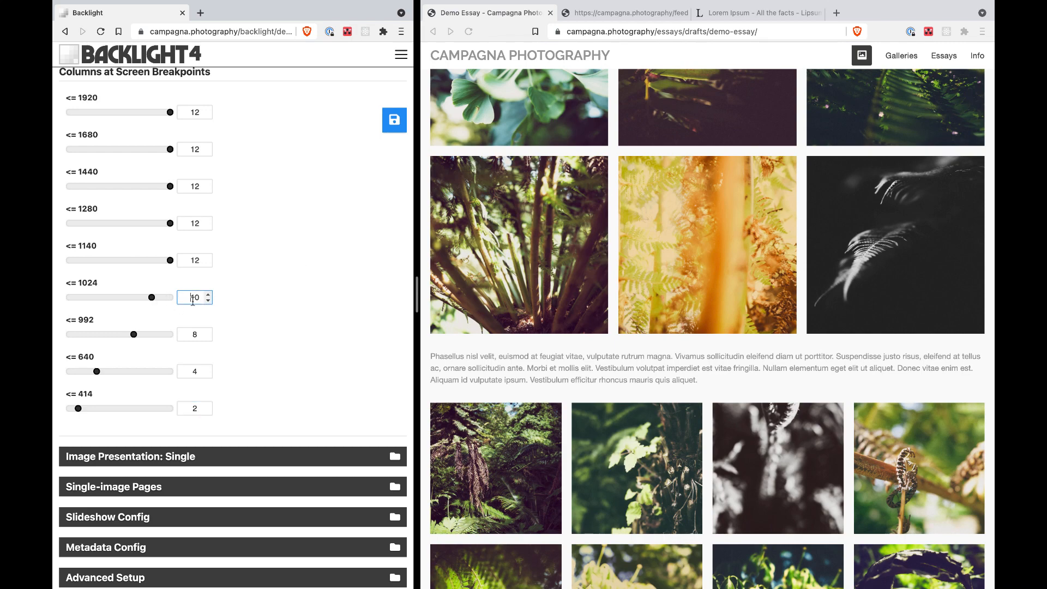
scroll(523, 284, up, 5)
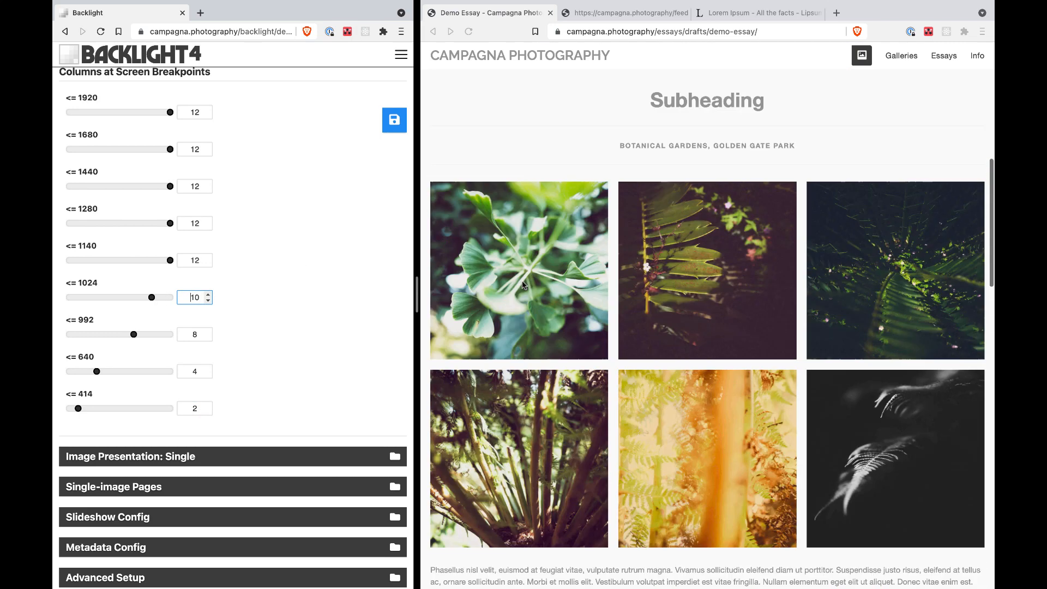
Open the essay page's image code generator and set the grid presentation to 12 columns.
click(861, 58)
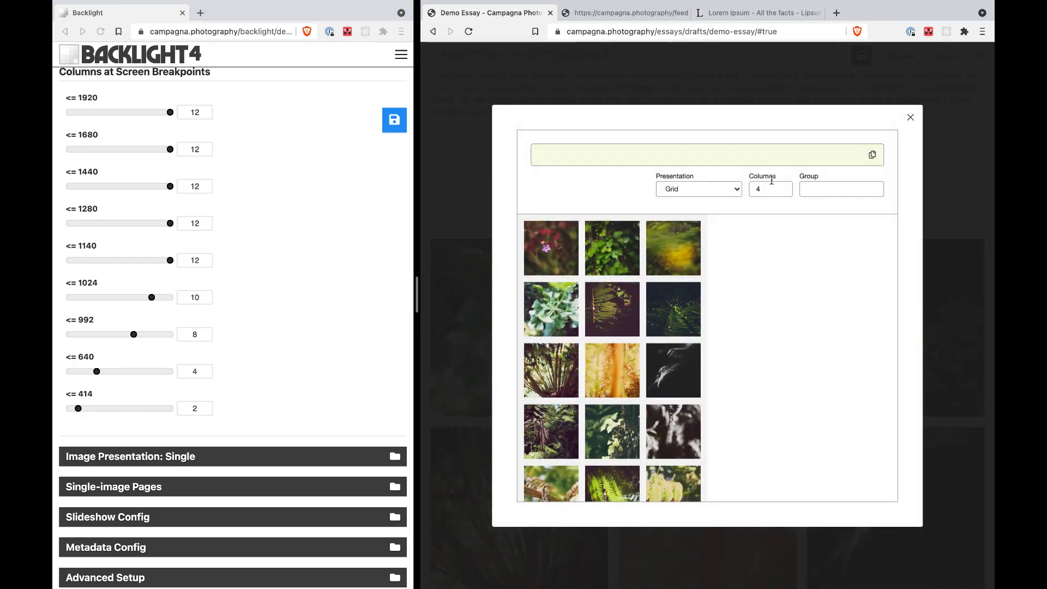
click(762, 189)
text(10)
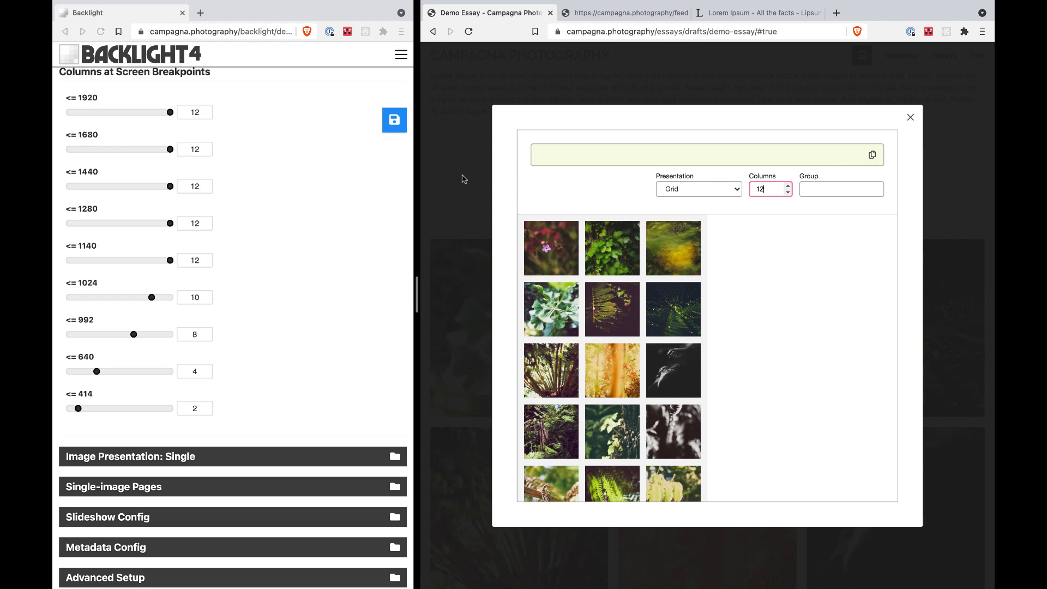
Compare the 1140 and 1024 breakpoint column settings with the grid columns in the image code generator, then close the generator.
double_click(86, 247)
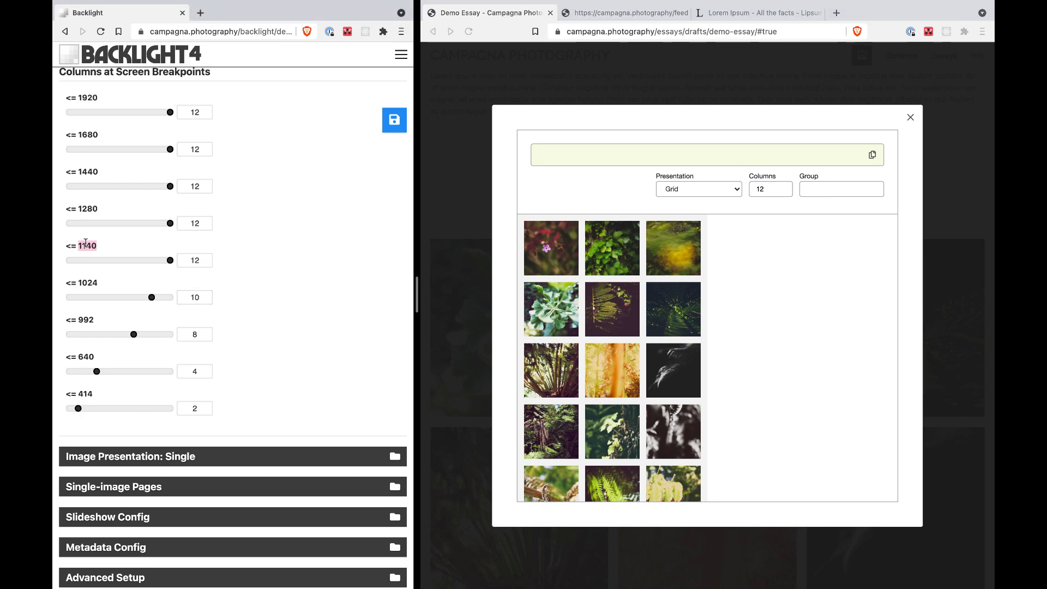
double_click(88, 283)
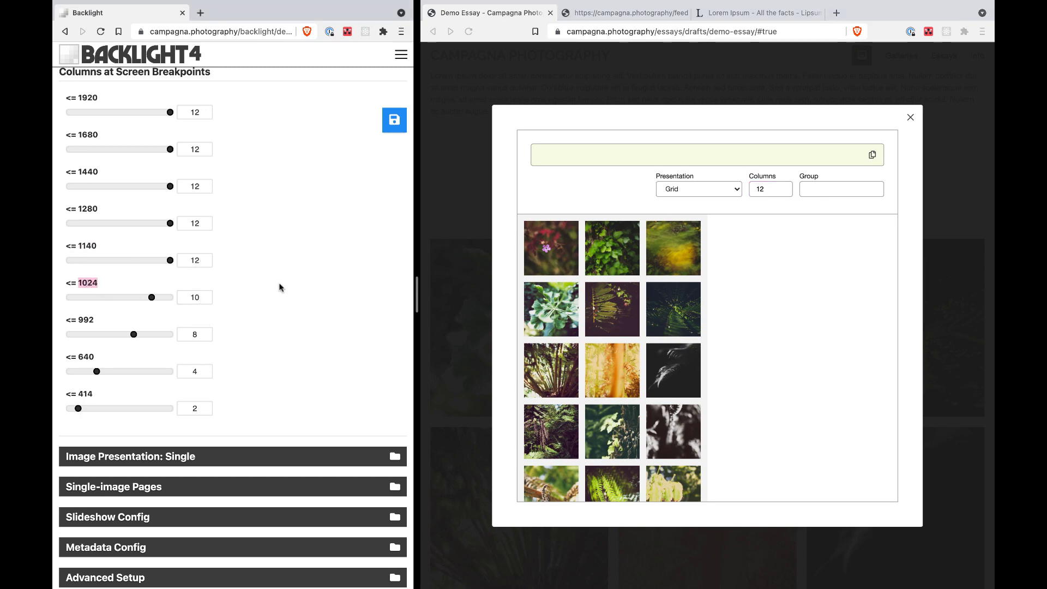
click(455, 245)
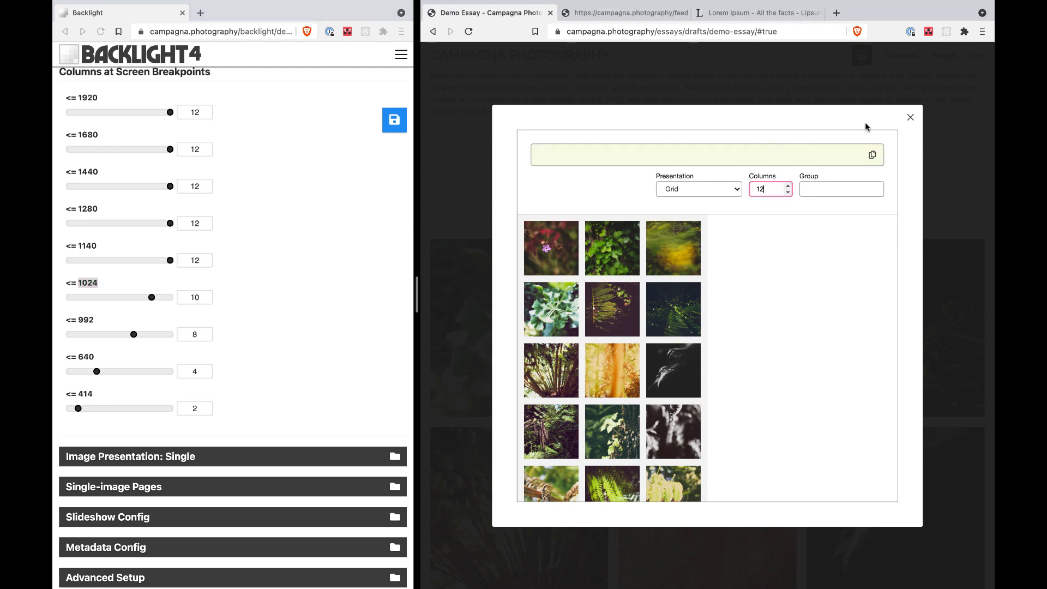
click(910, 117)
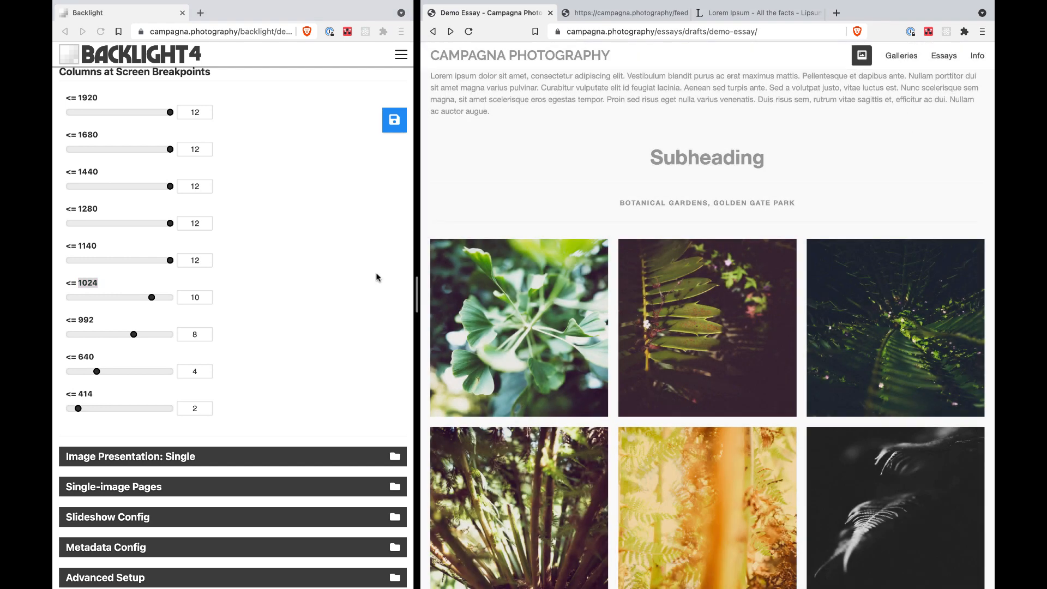
Compare the essay's first photo grid with the template's column setting for the 1920 breakpoint.
scroll(715, 351, down, 2)
scroll(715, 350, up, 2)
scroll(715, 350, up, 2)
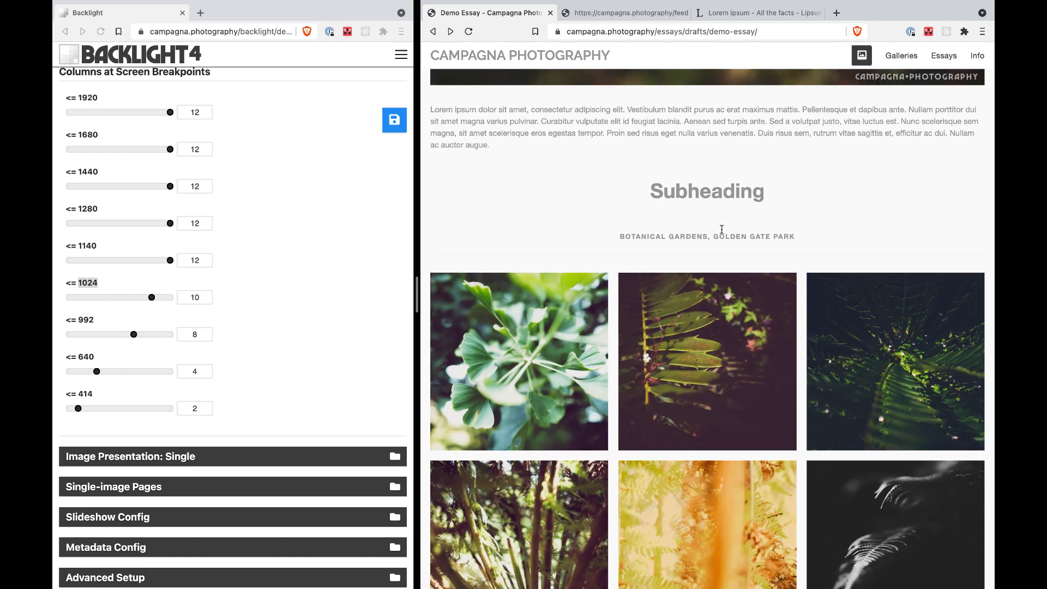
scroll(739, 254, down, 1)
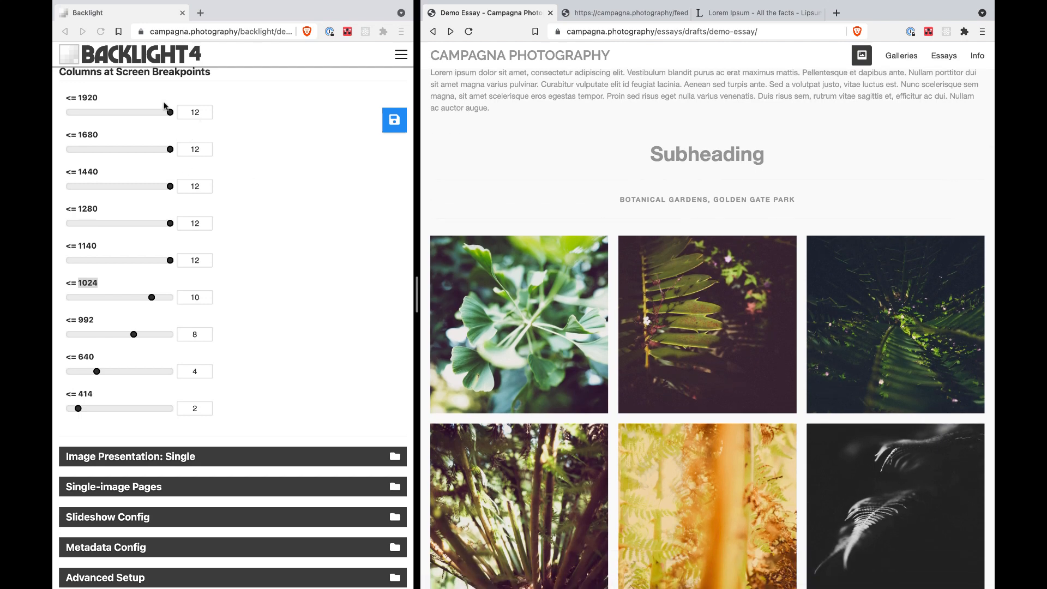
click(193, 113)
double_click(194, 113)
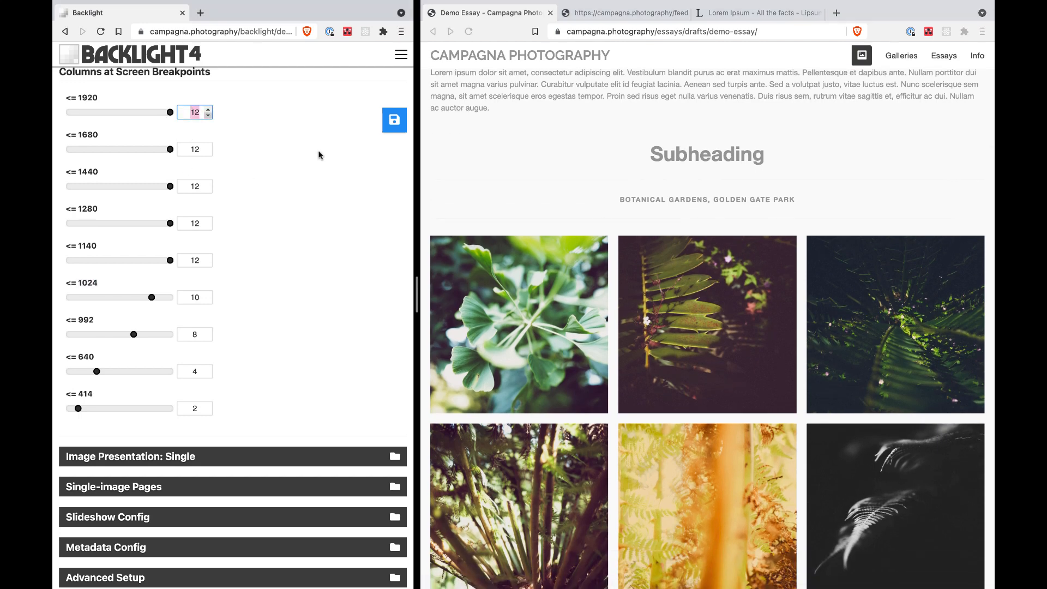
click(500, 174)
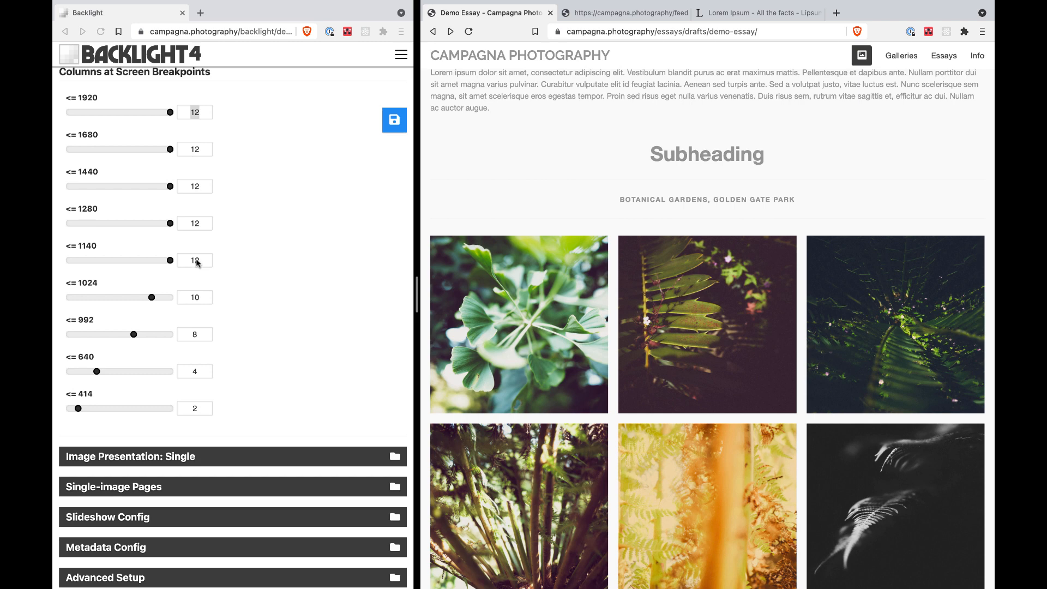
Review the columns for the smaller breakpoints and check them against the Columns field in the essay's image code generator.
scroll(195, 260, down, 2)
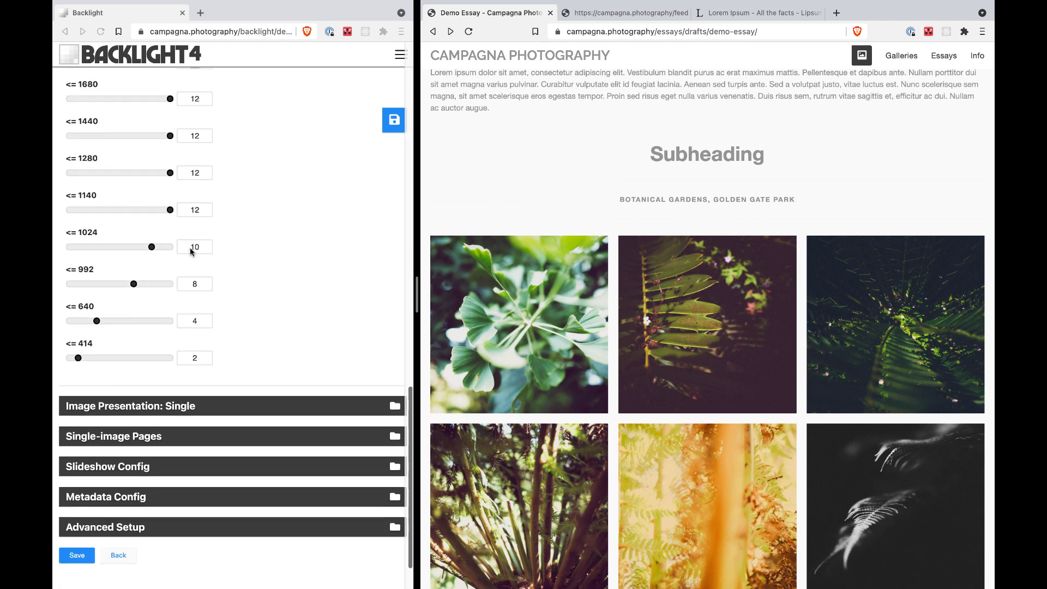
click(193, 285)
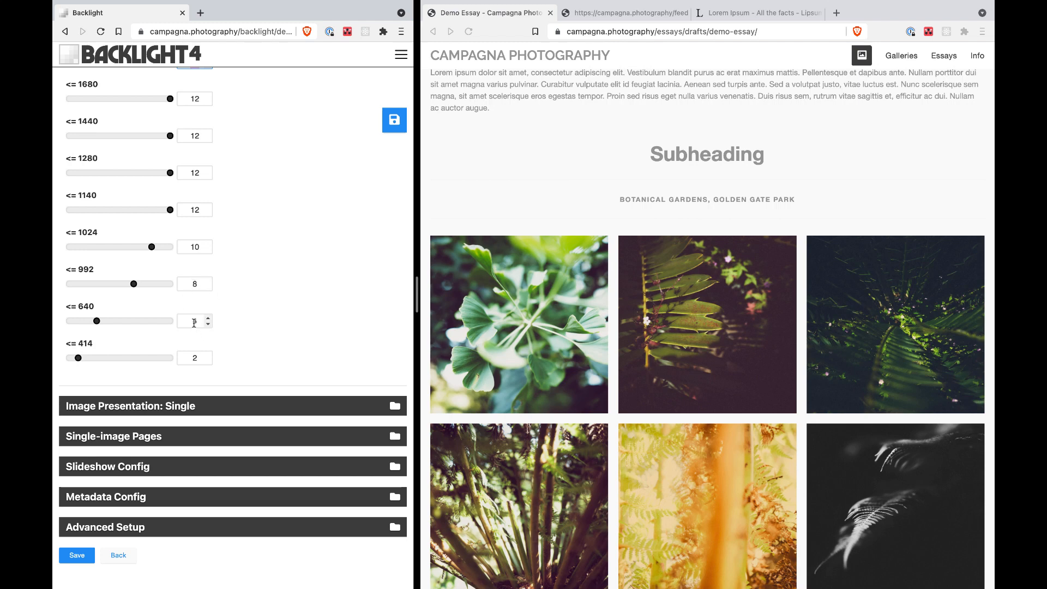
scroll(259, 284, up, 3)
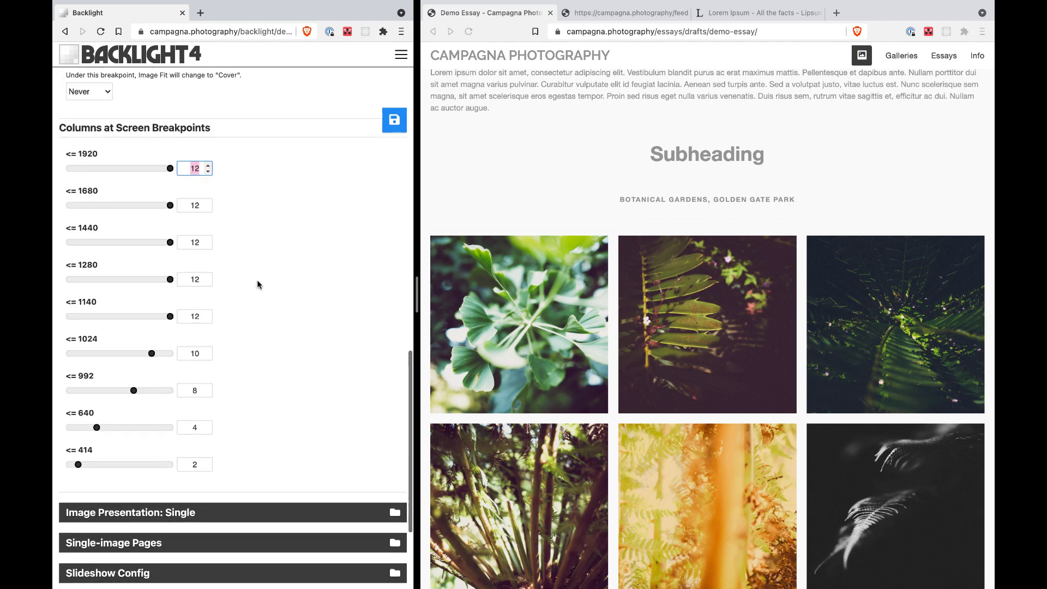
click(248, 205)
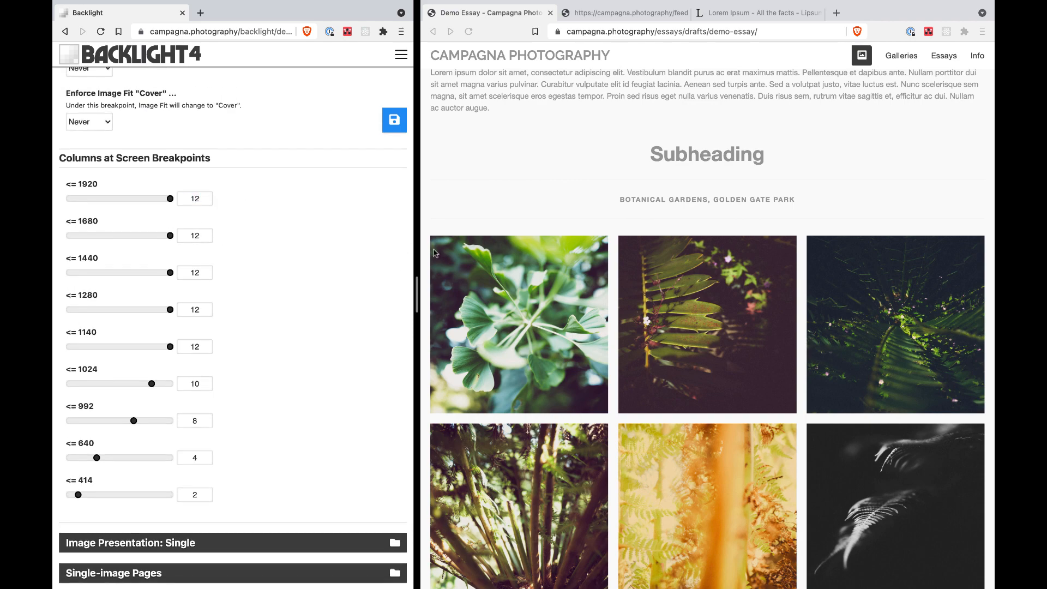
click(862, 56)
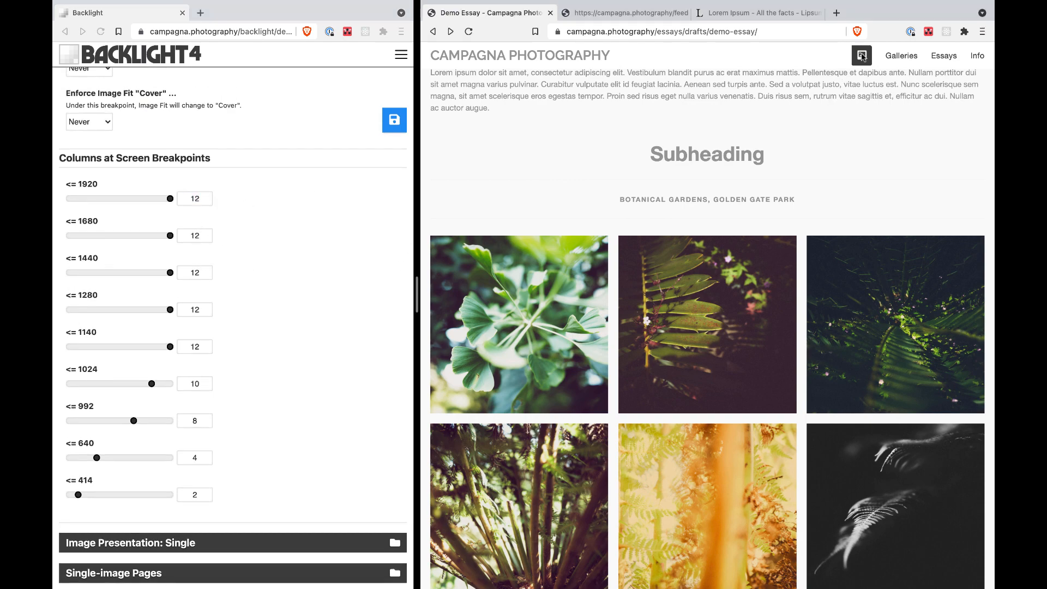
click(862, 56)
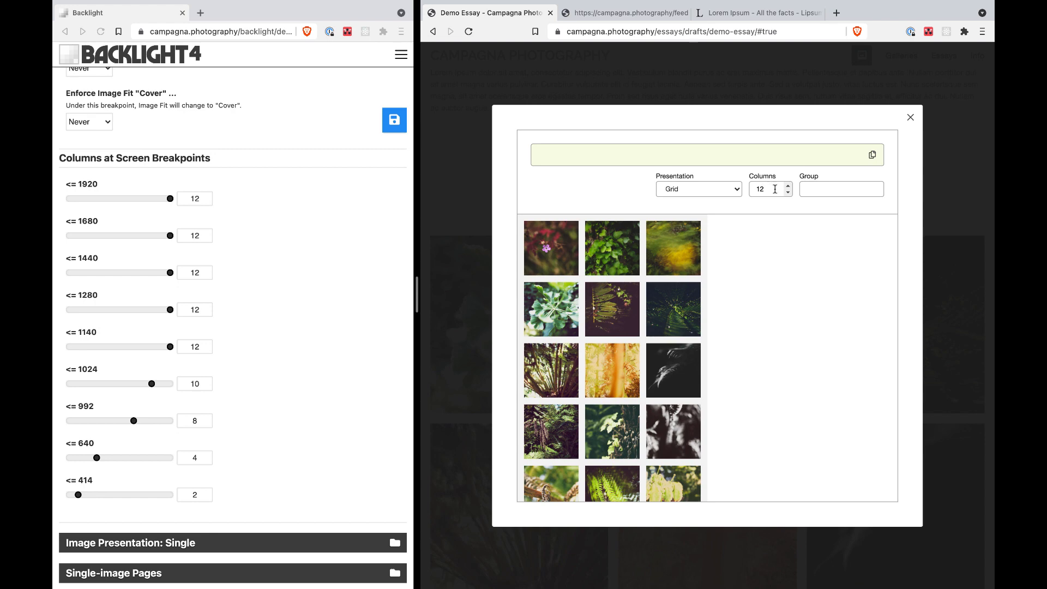
click(907, 126)
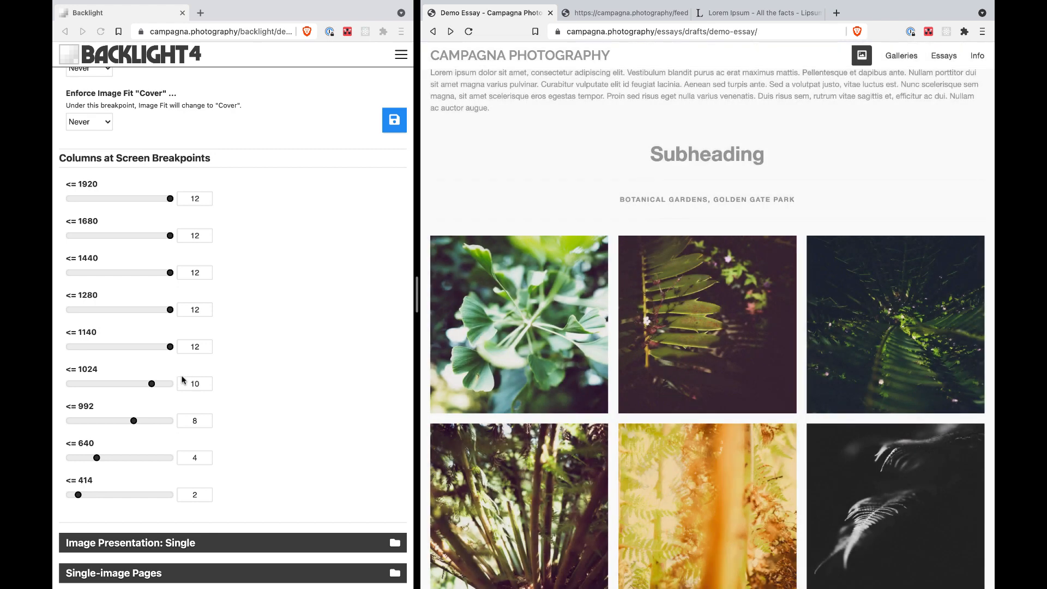
Review the template's Image Presentation: Single settings alongside the essay's lead image, and then its Single-image Pages settings.
scroll(183, 380, down, 5)
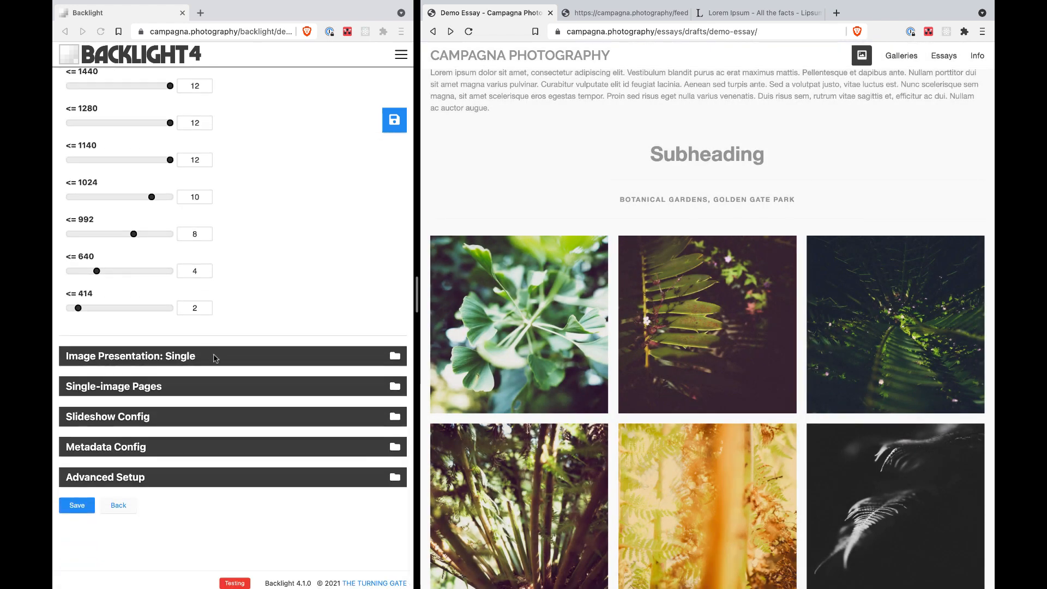
click(230, 357)
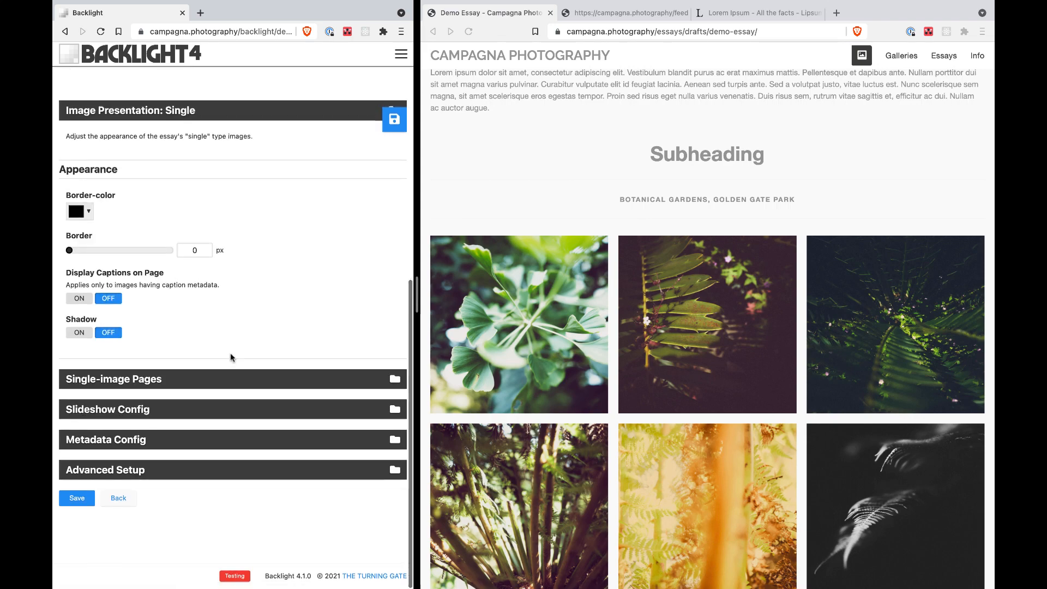
scroll(618, 237, up, 2)
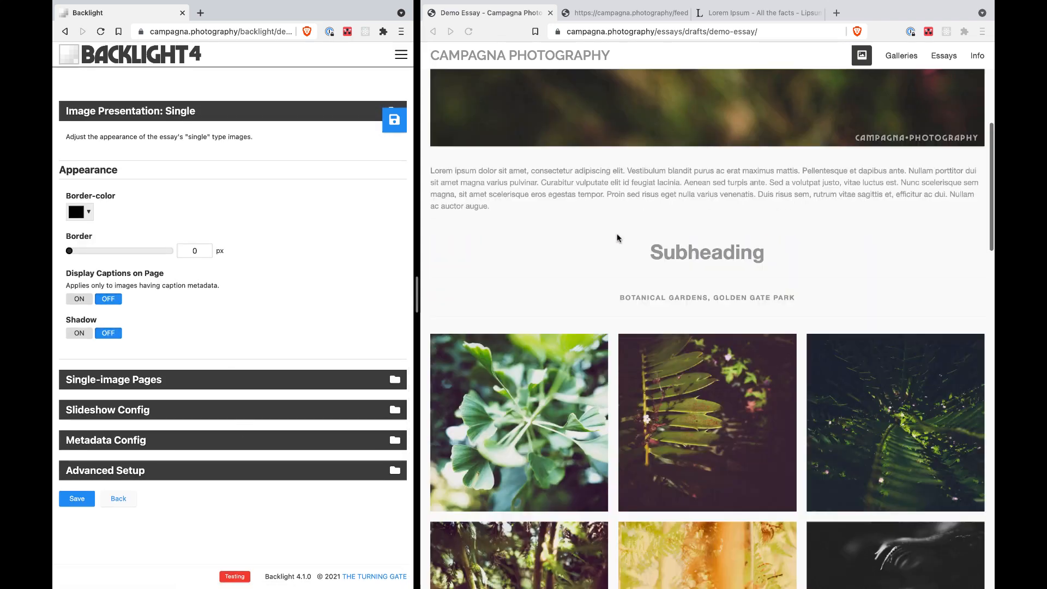
scroll(617, 238, up, 5)
click(216, 381)
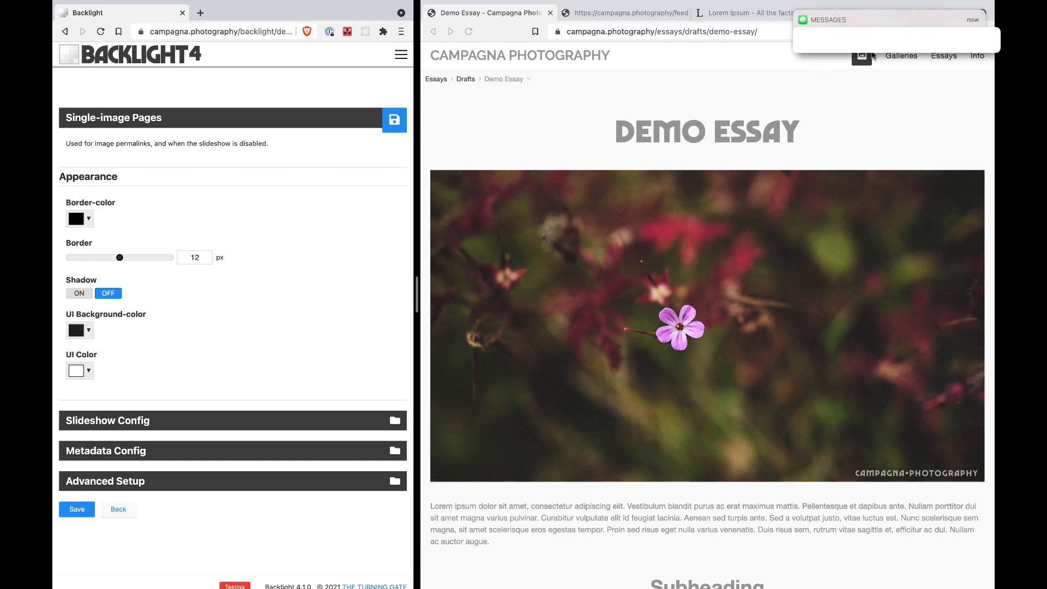
click(794, 12)
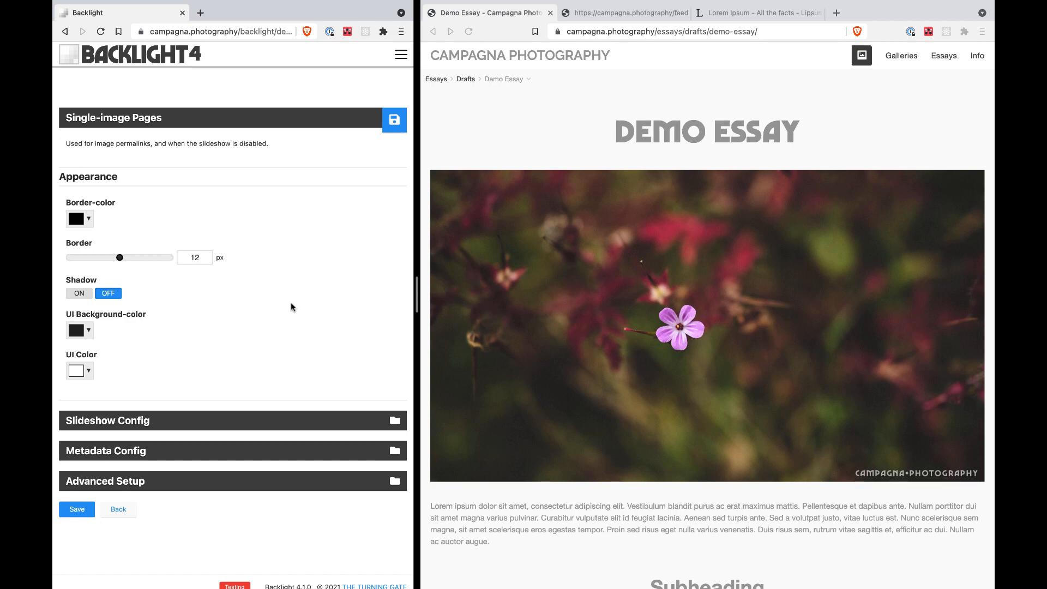
Switch the Slideshow Config presentation type to Single-image Pages, then return it to Slideshow.
click(231, 422)
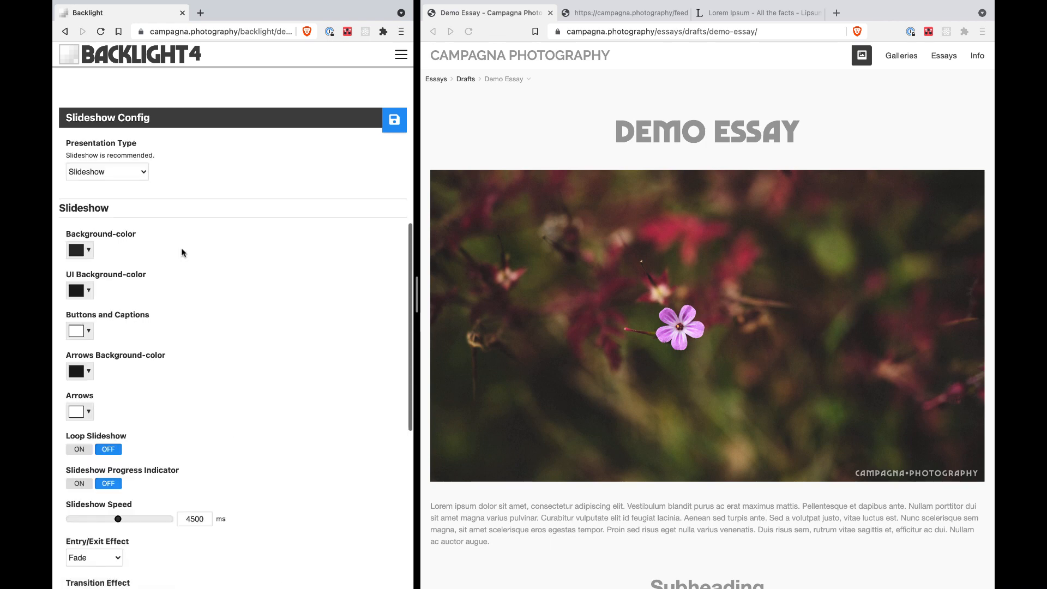
click(119, 171)
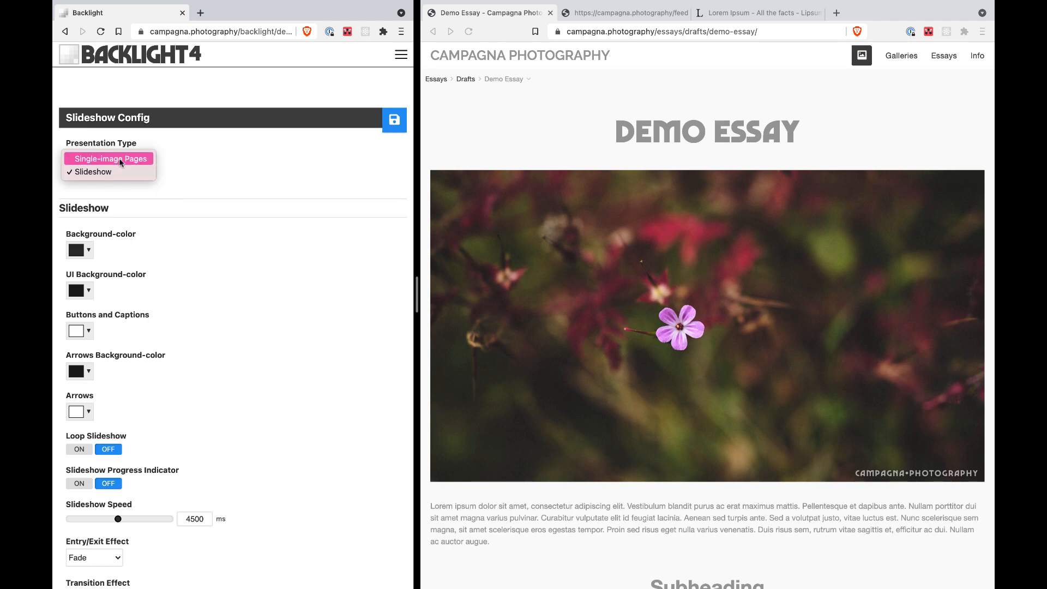
click(119, 158)
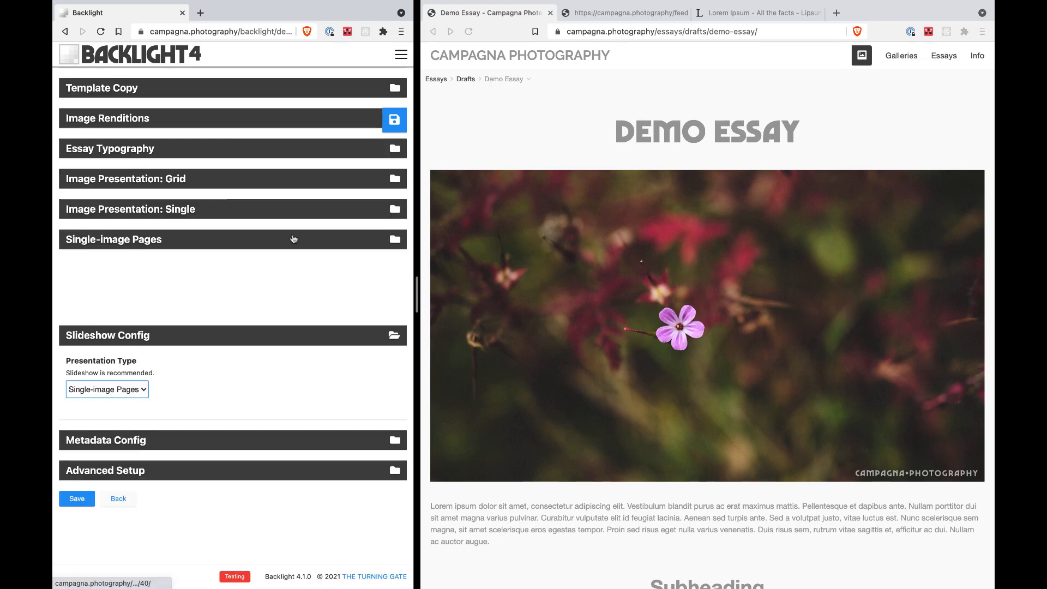
click(112, 389)
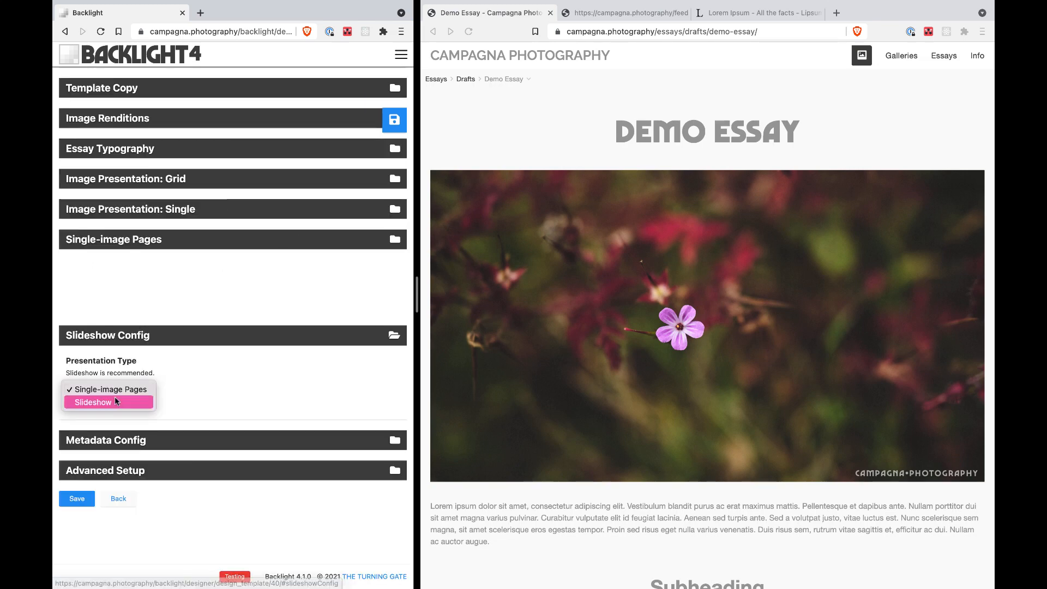
click(113, 398)
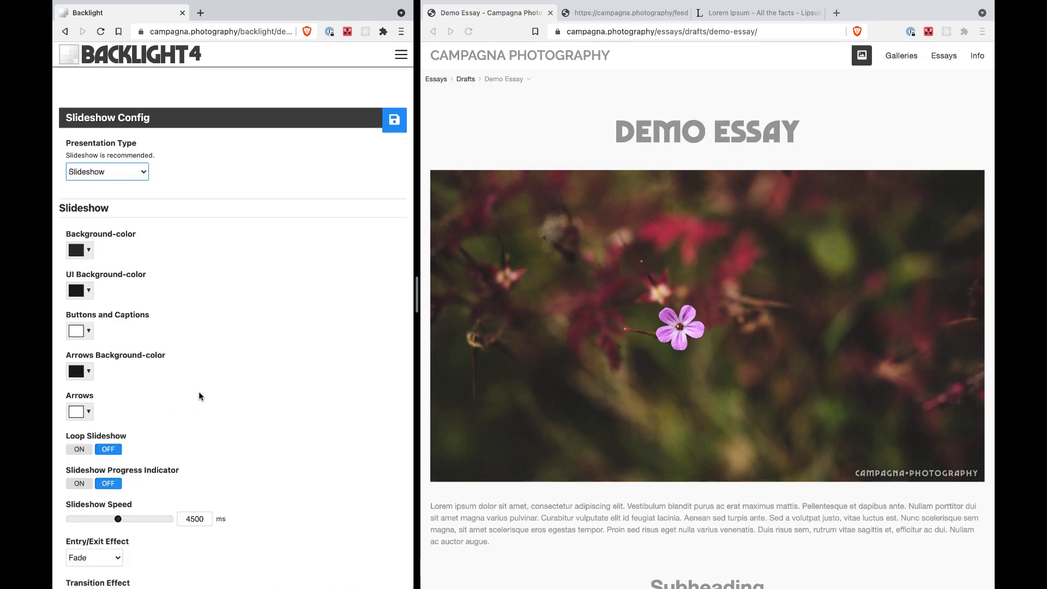
Open the Metadata Config settings, then view the lead image's single-image page through the slideshow permalink and return to the essay.
scroll(235, 354, down, 10)
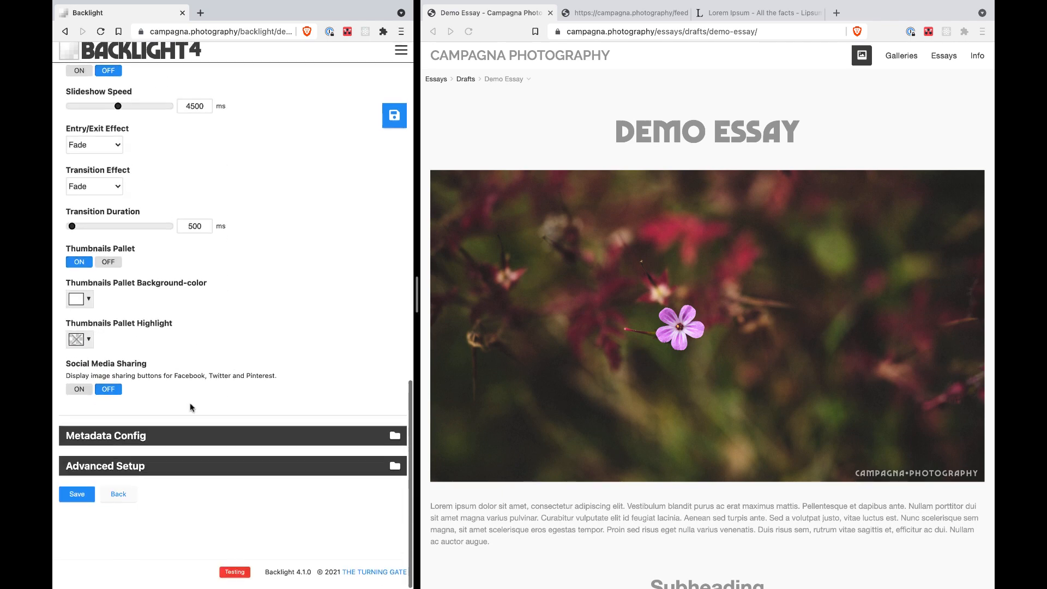
click(185, 435)
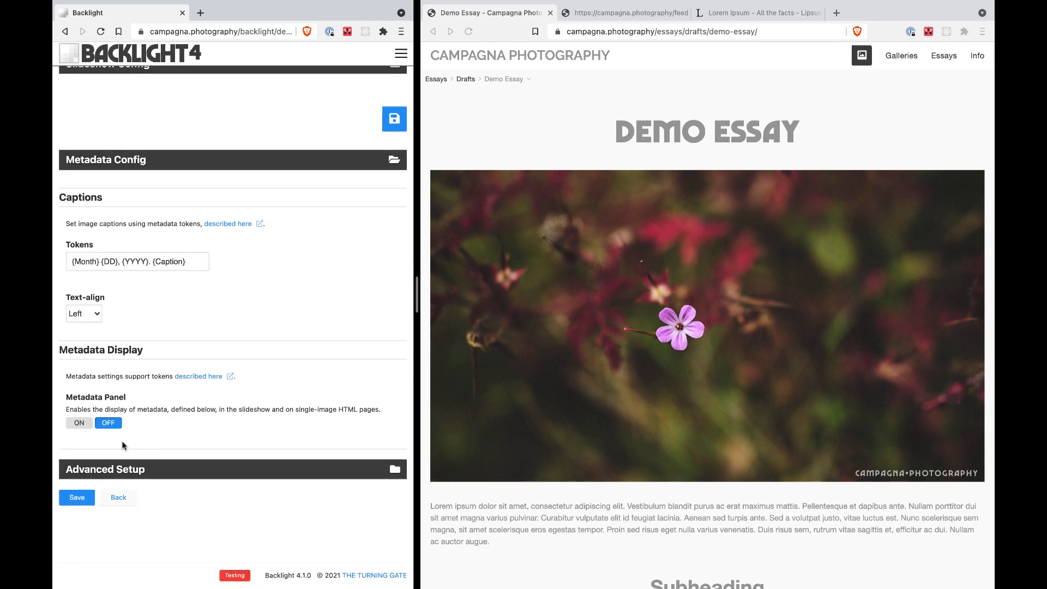
click(786, 280)
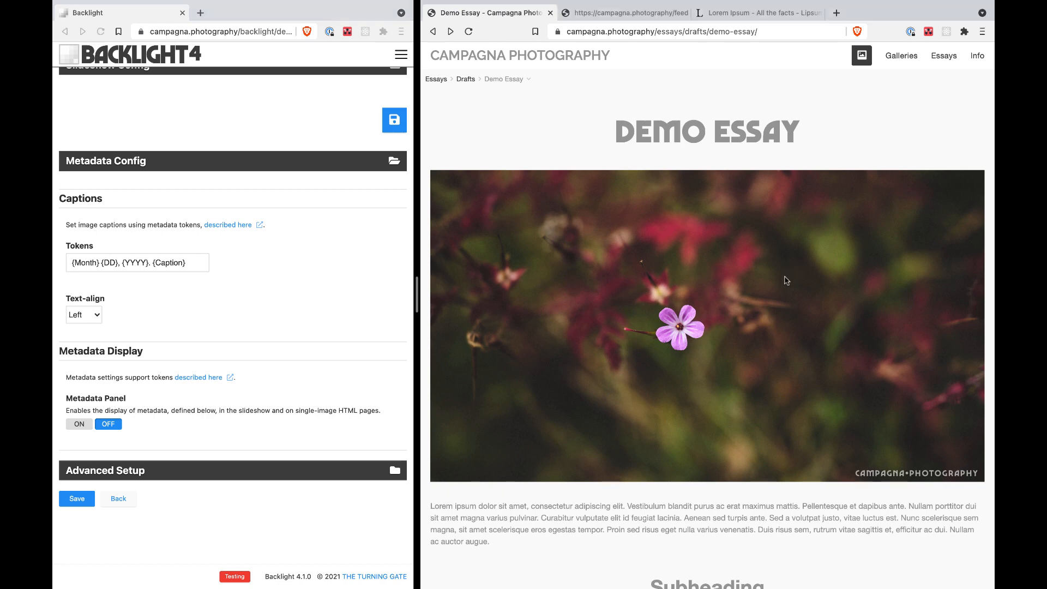
click(786, 280)
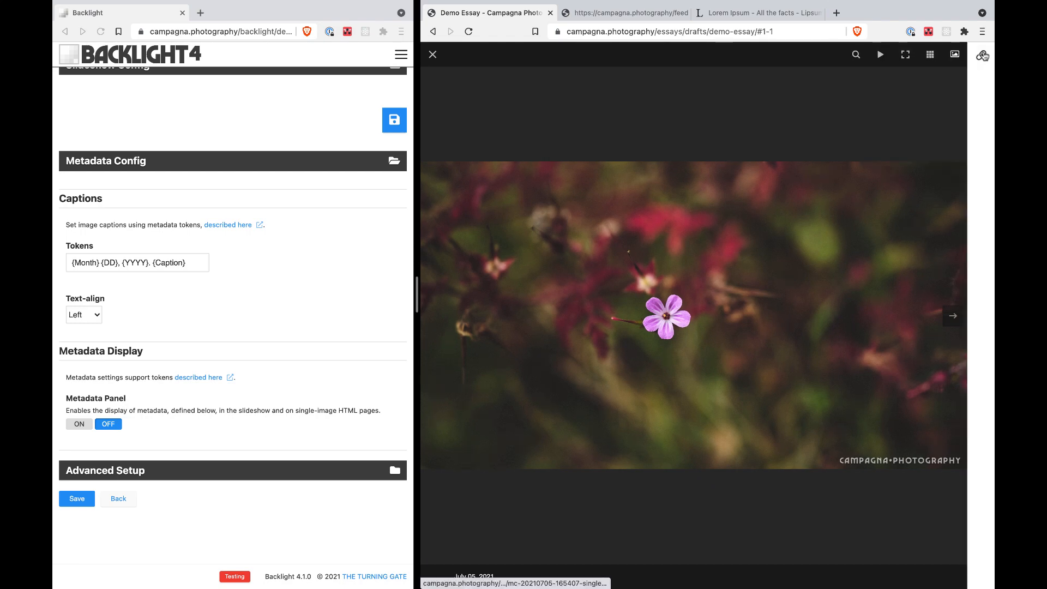
click(983, 55)
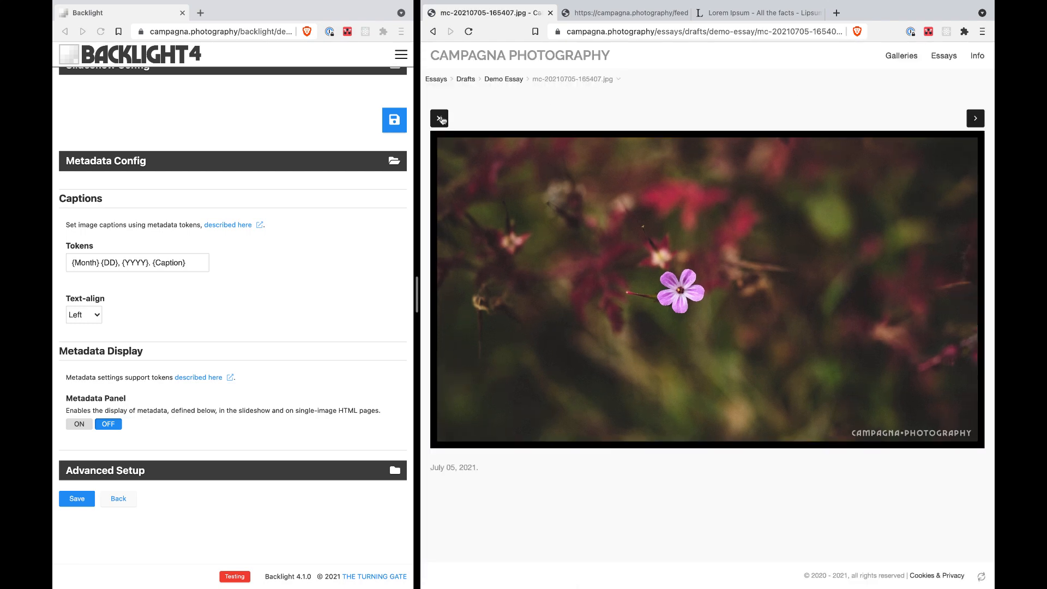
click(439, 119)
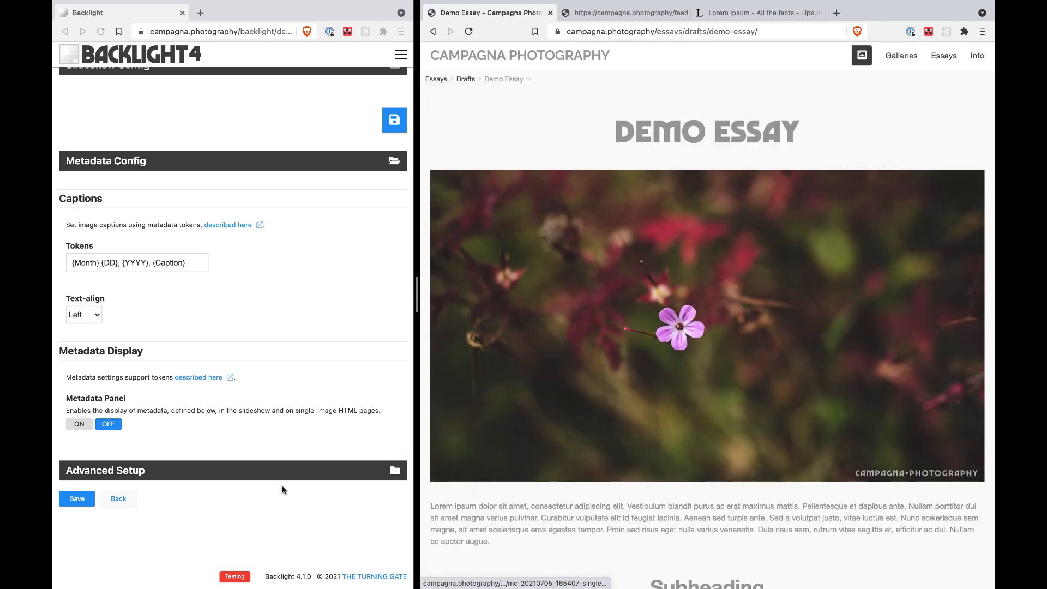
Turn on the Metadata Panel and save the template, then check the panel on the first two slideshow images.
click(78, 425)
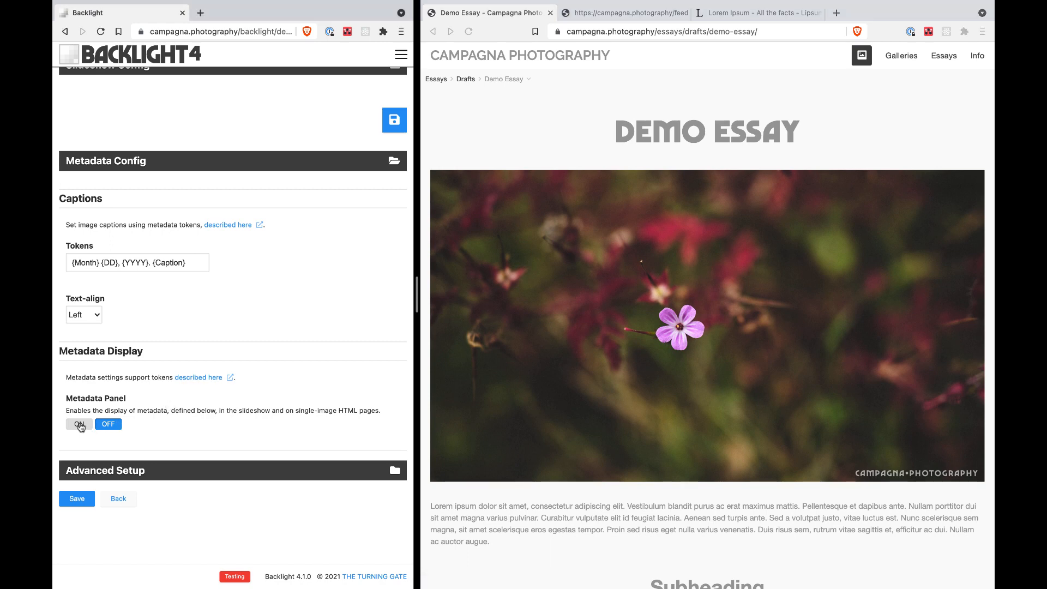
click(398, 122)
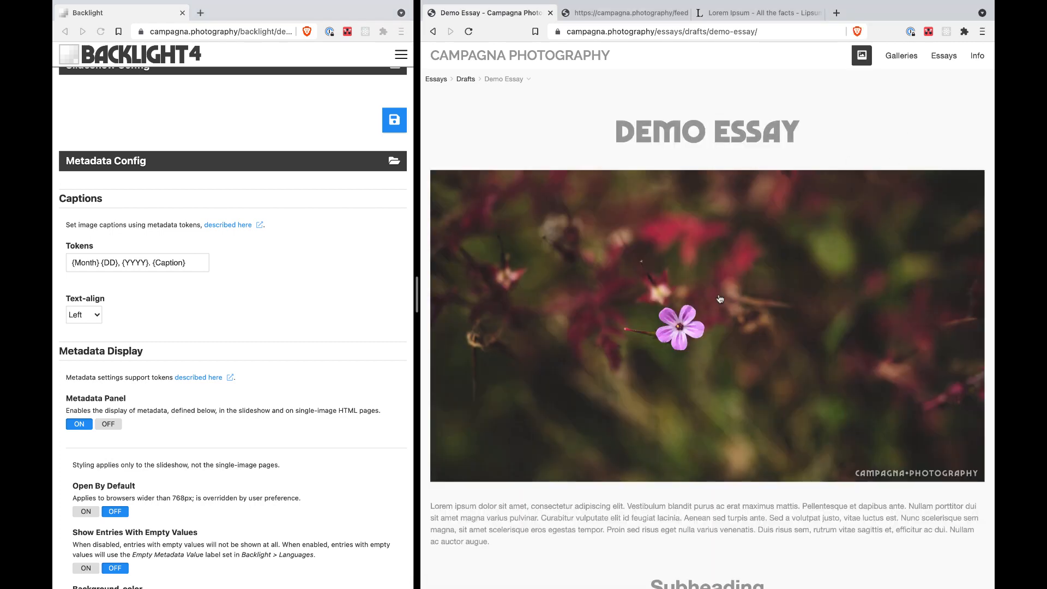
click(733, 289)
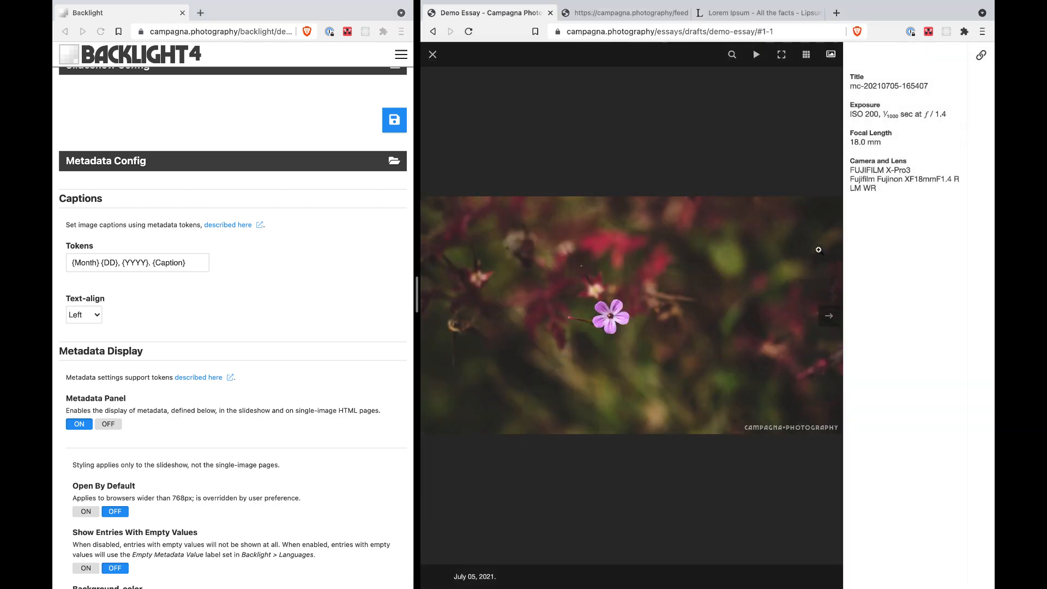
key(Right)
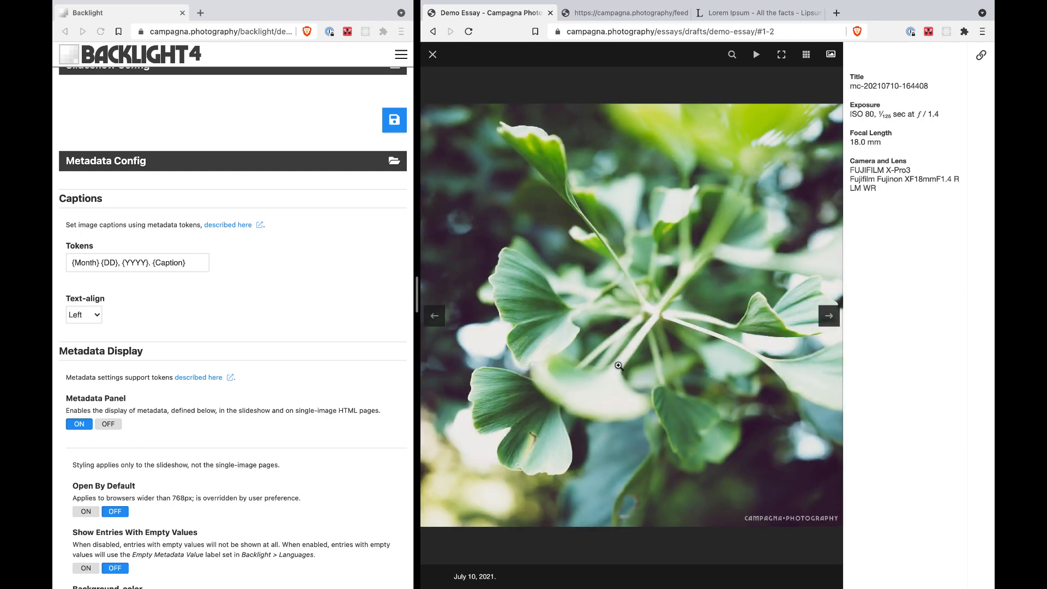
Return from the slideshow to the demo essay, then look over the template's Metadata Config settings and collapse that section.
key(Left)
click(648, 136)
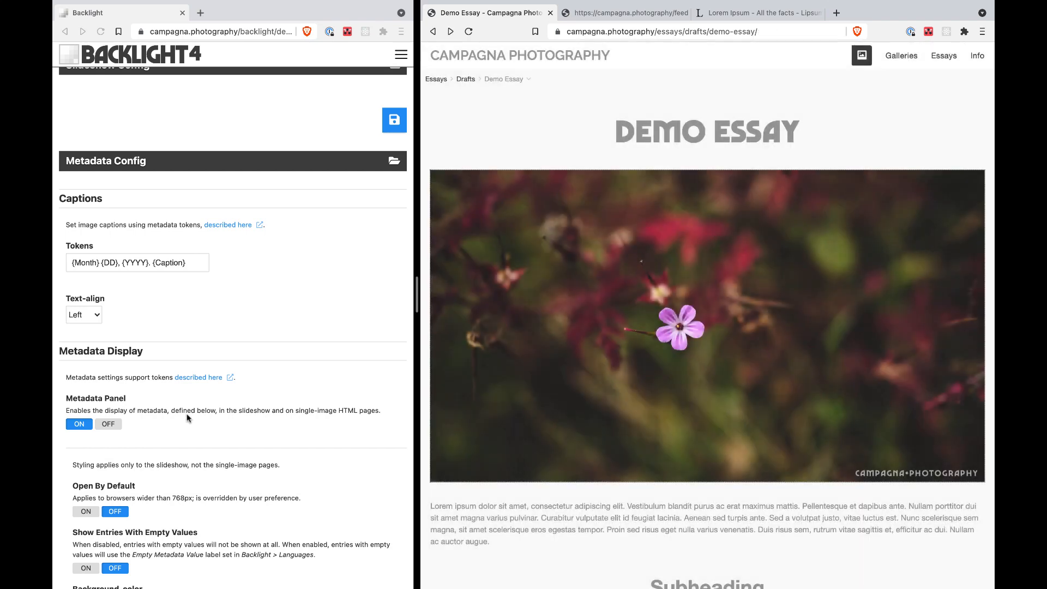
scroll(168, 430, down, 5)
scroll(195, 144, up, 6)
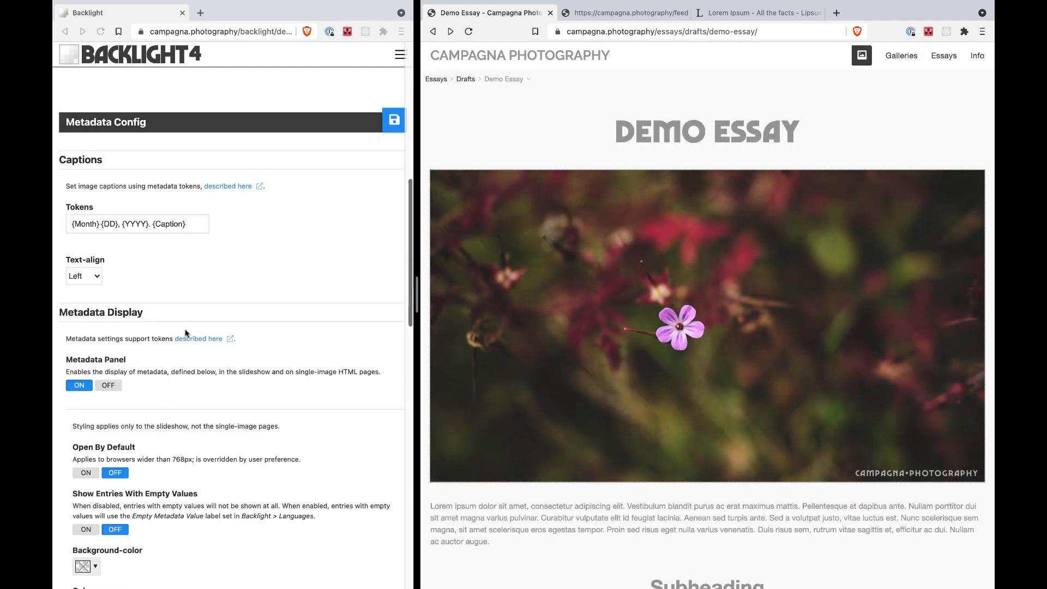
click(199, 130)
click(197, 126)
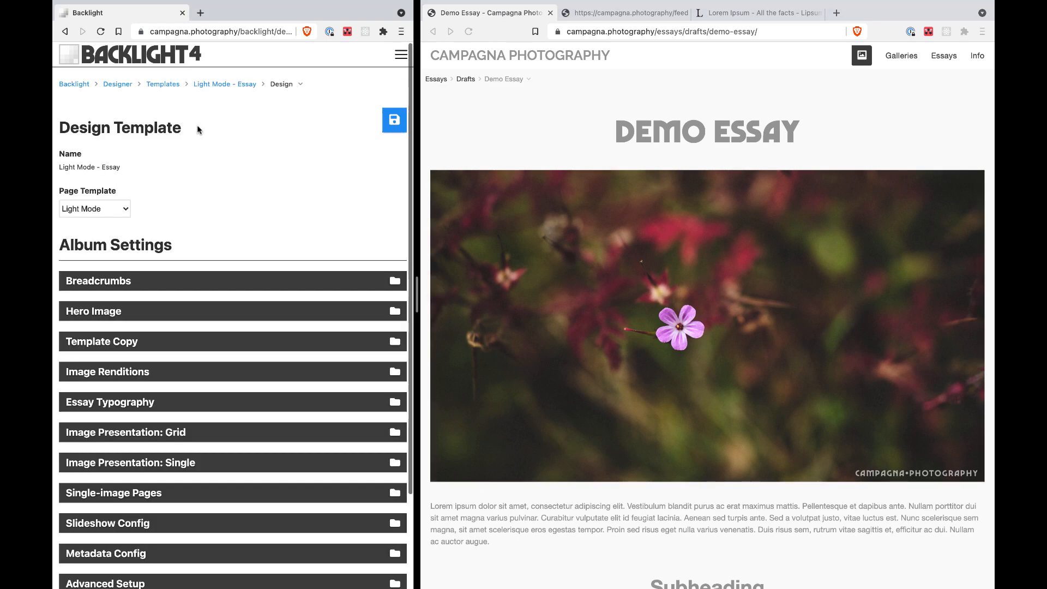
Review the Downloads and Structured Data options in the template's Advanced Setup section, then collapse it.
scroll(250, 278, down, 3)
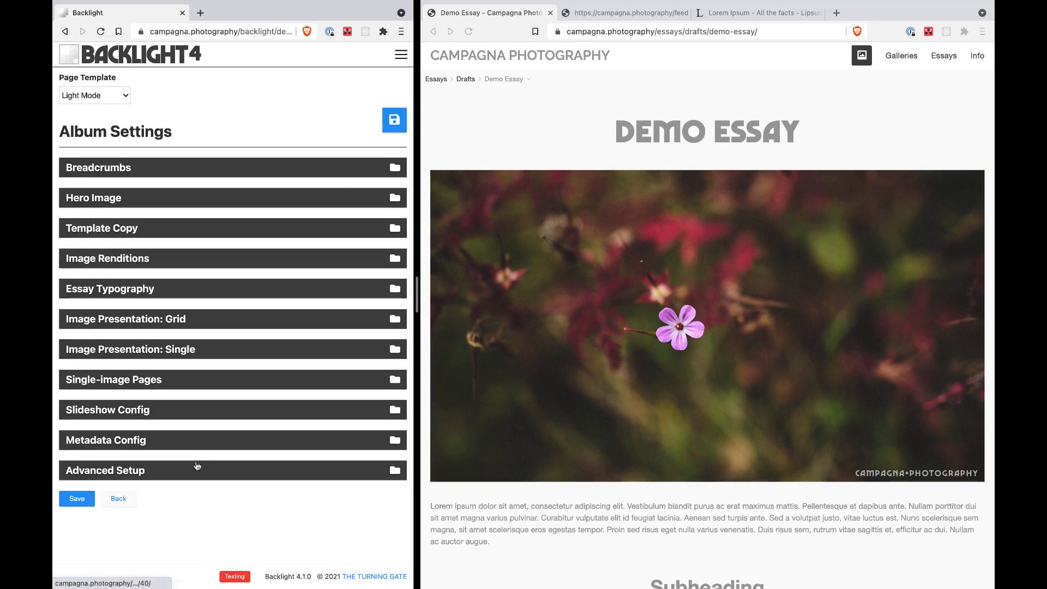
click(197, 467)
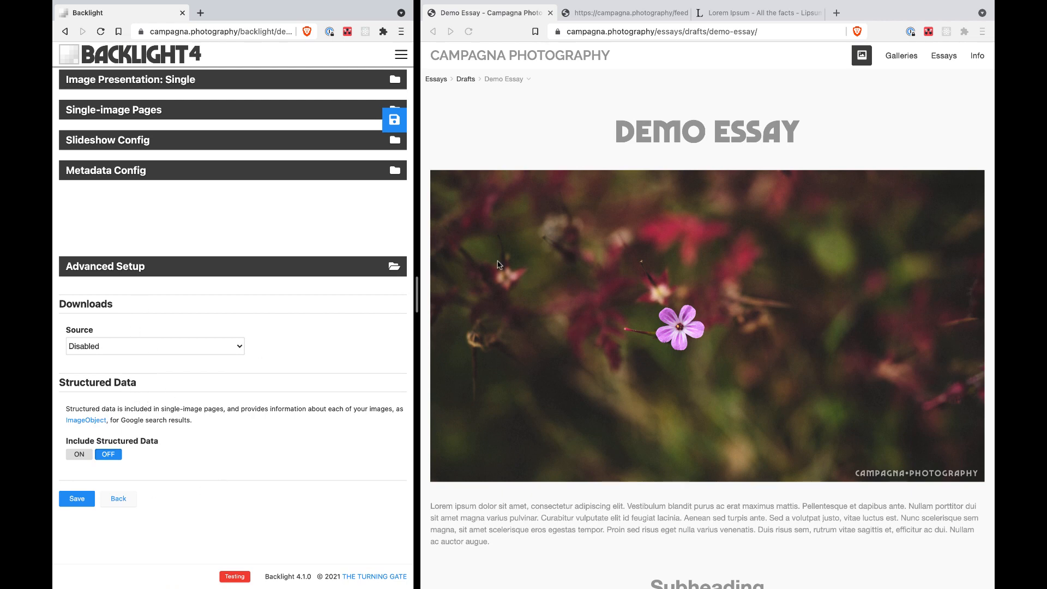
click(333, 275)
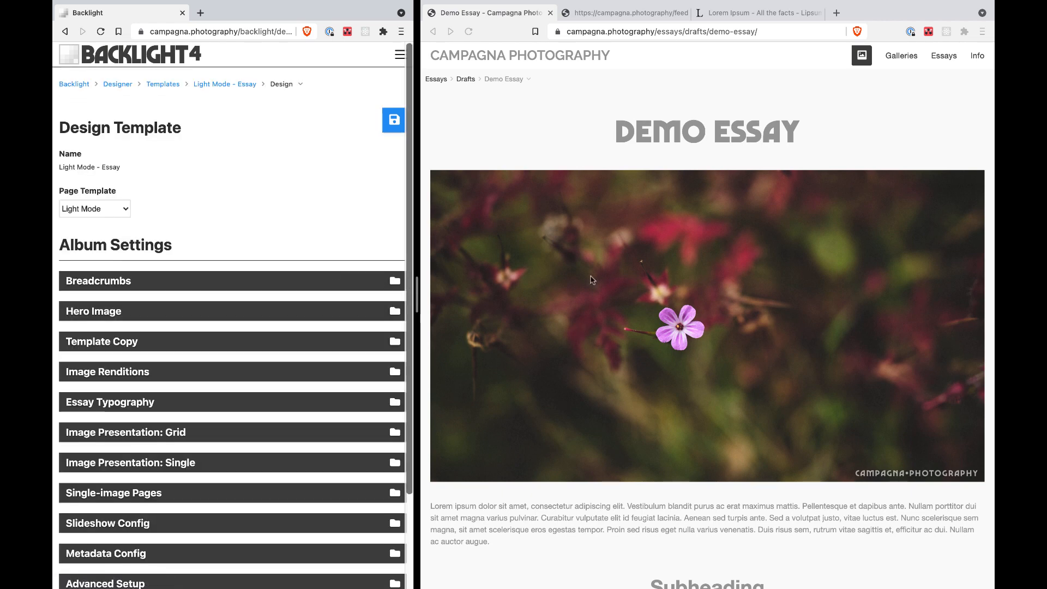